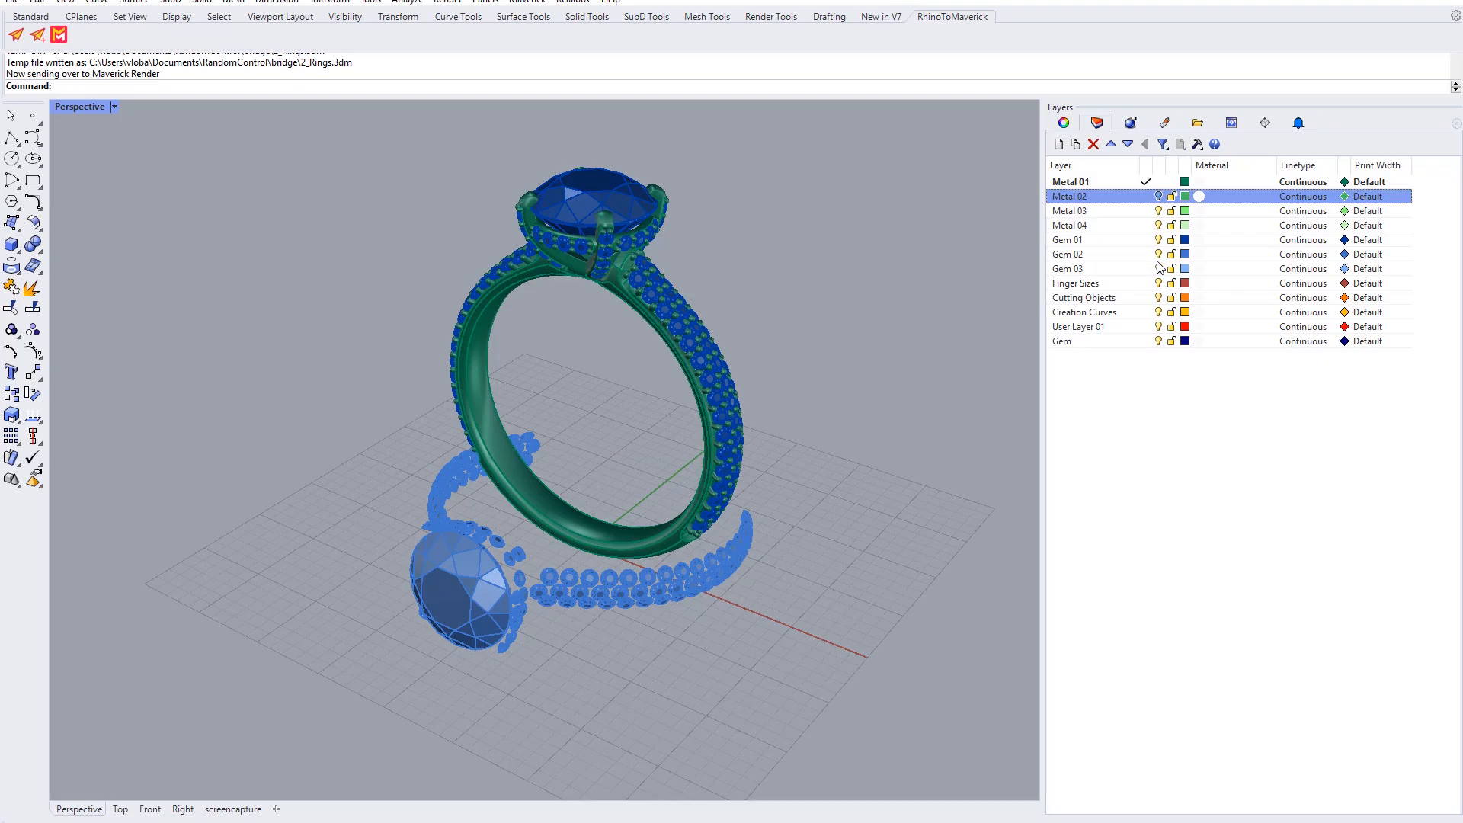
- Switch the Gem 02 layer off and on again, and turn the Metal 02 layer back on
click(1158, 255)
right_drag(653, 614, 676, 512)
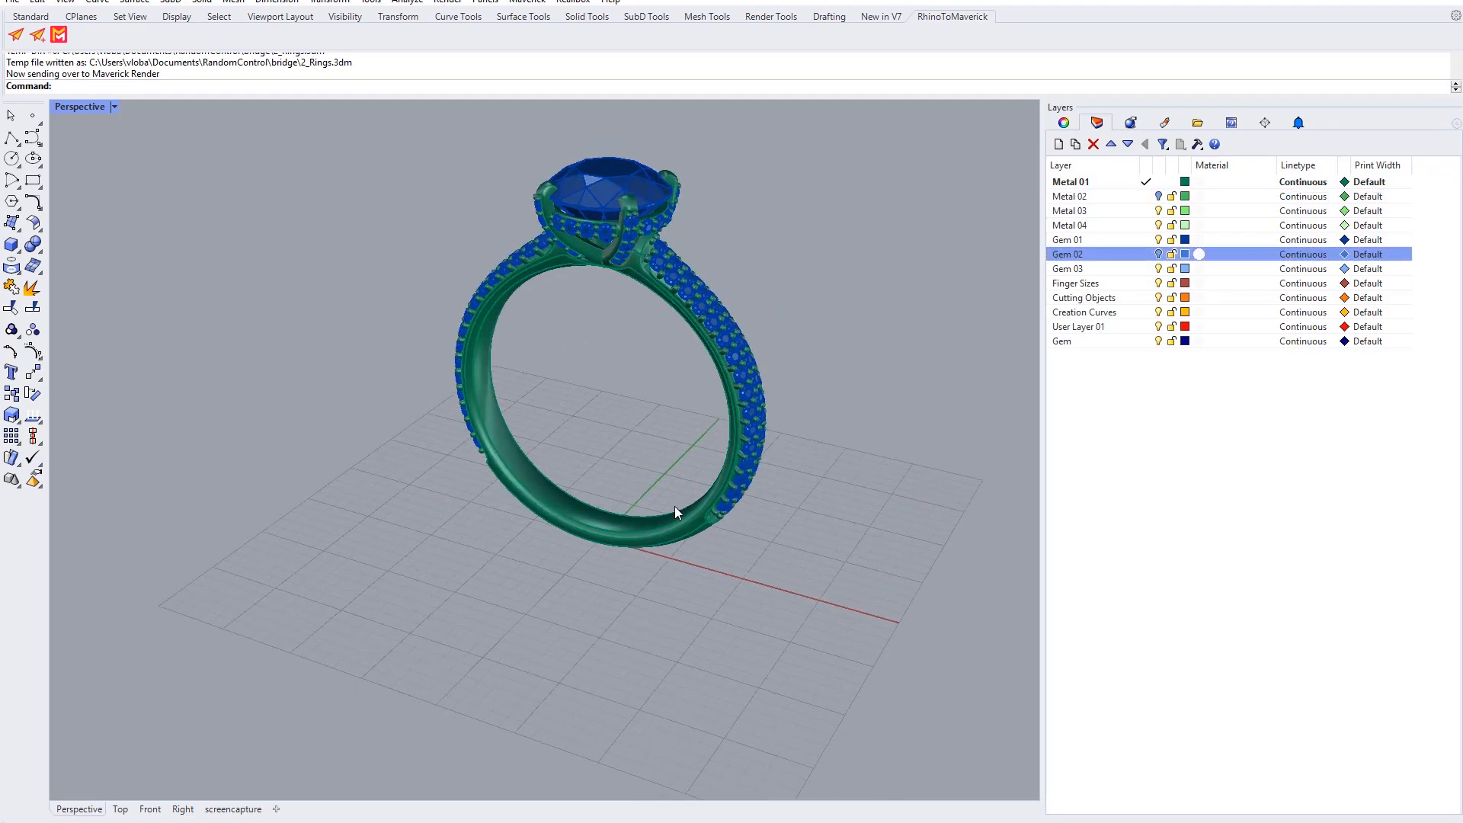
click(1159, 254)
click(1159, 197)
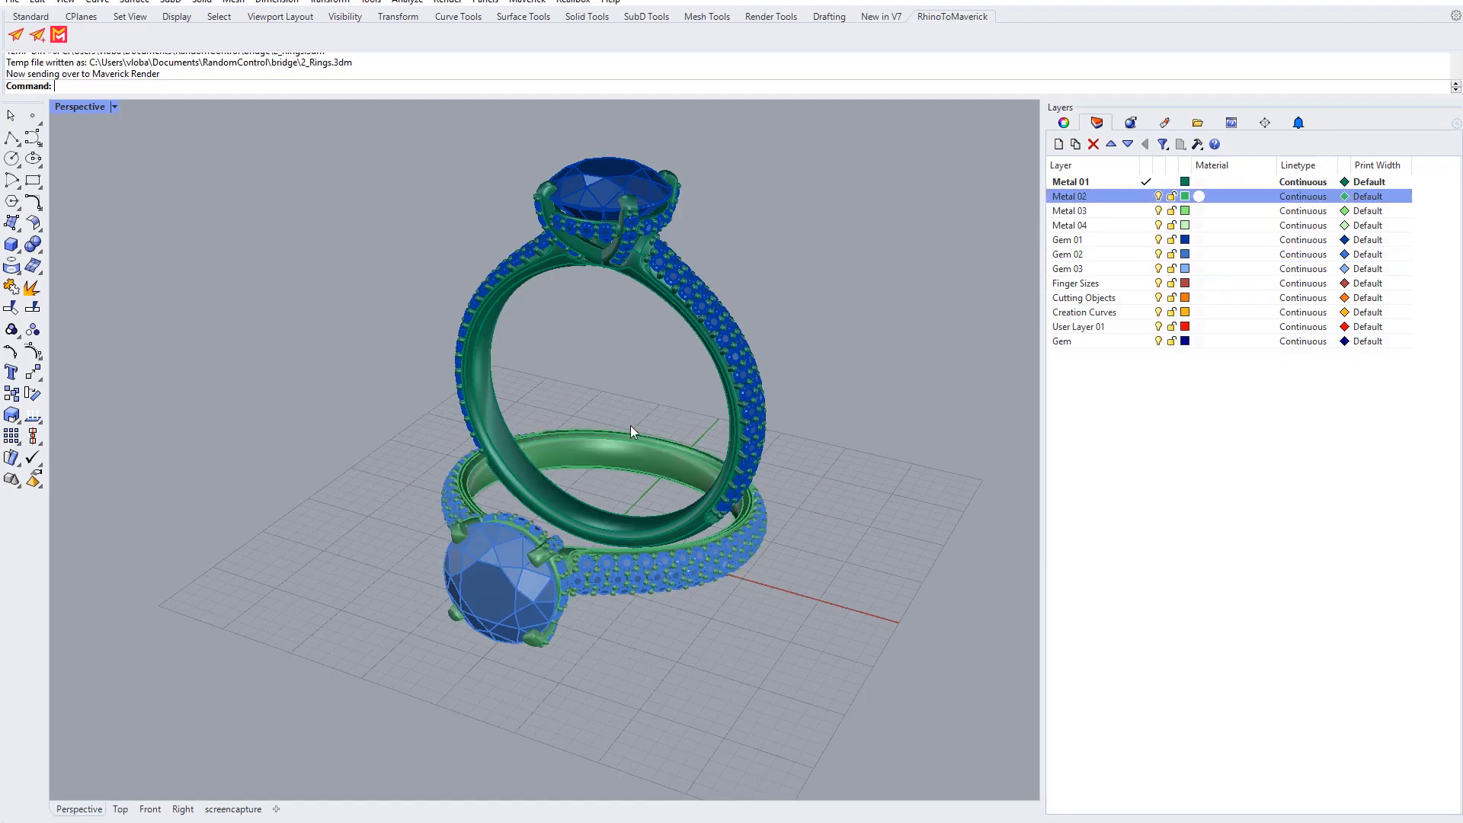
right_drag(648, 472, 661, 429)
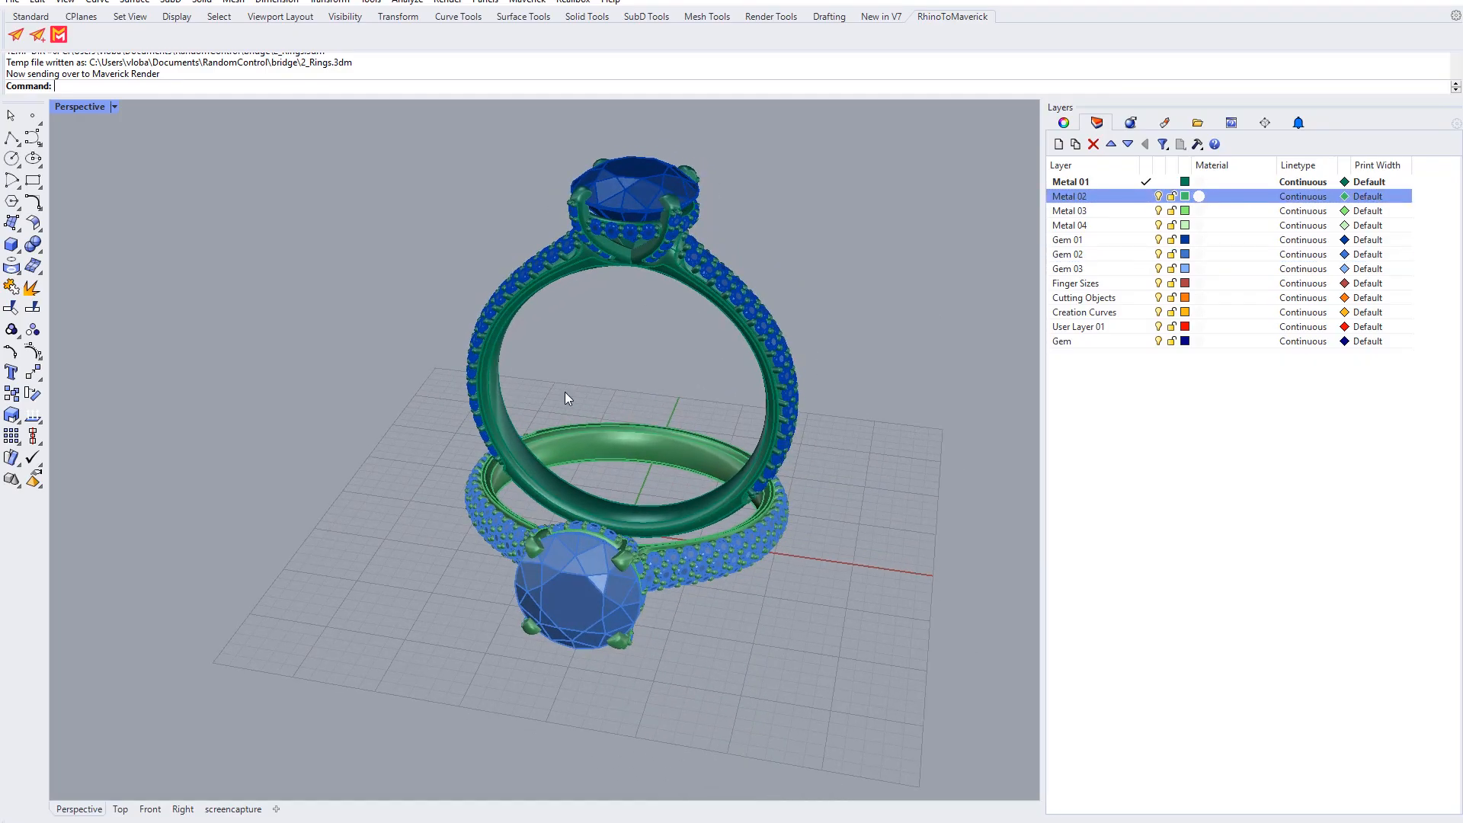
- Send the two-ring model over to Maverick Render
click(16, 36)
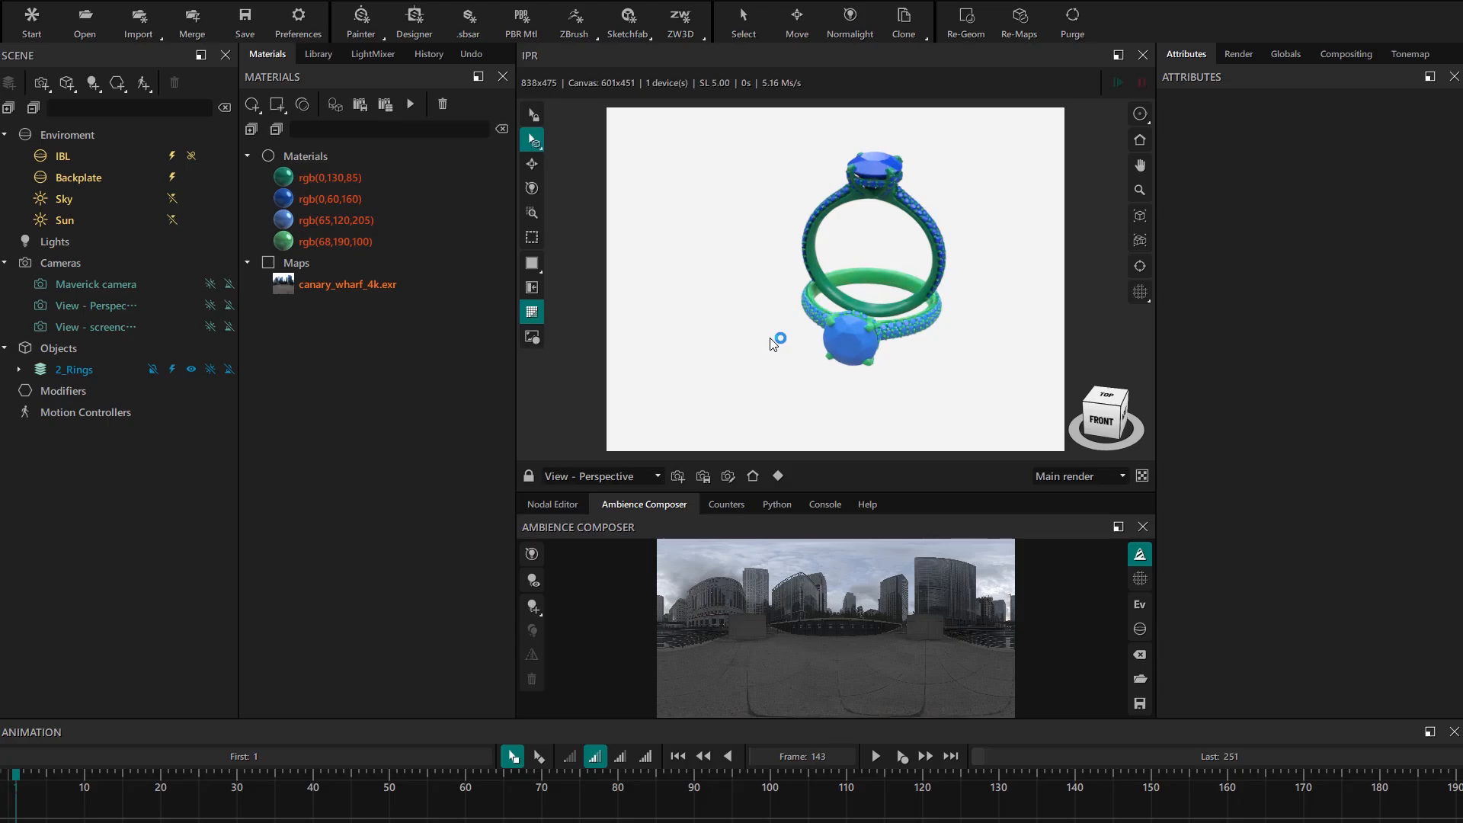
drag(823, 291, 892, 286)
middle_drag(893, 286, 858, 323)
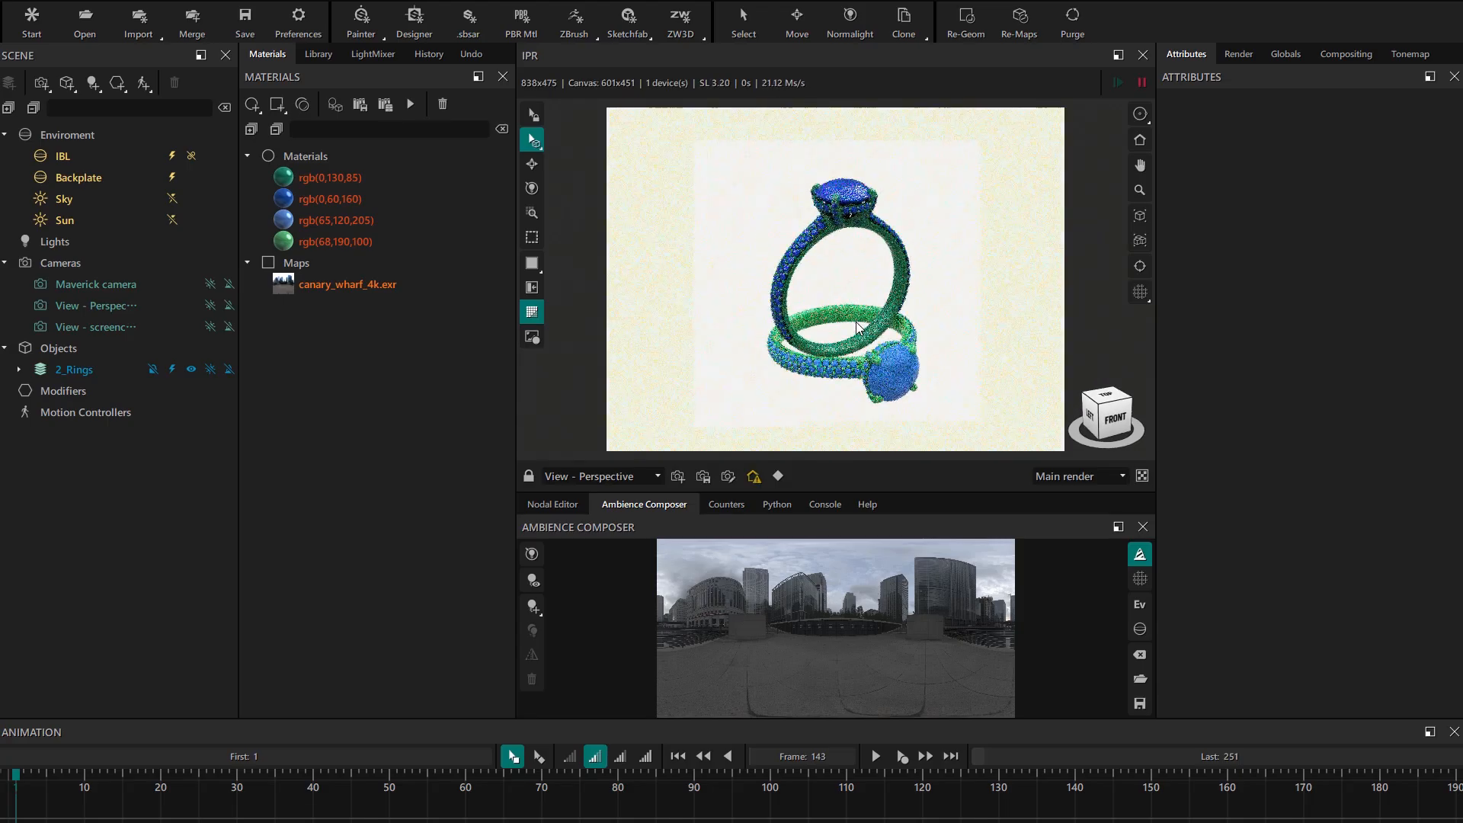
- Dock the animation timeline with the Nodal Editor and Ambience Composer group, and enlarge the render viewport above it
drag(651, 735, 754, 664)
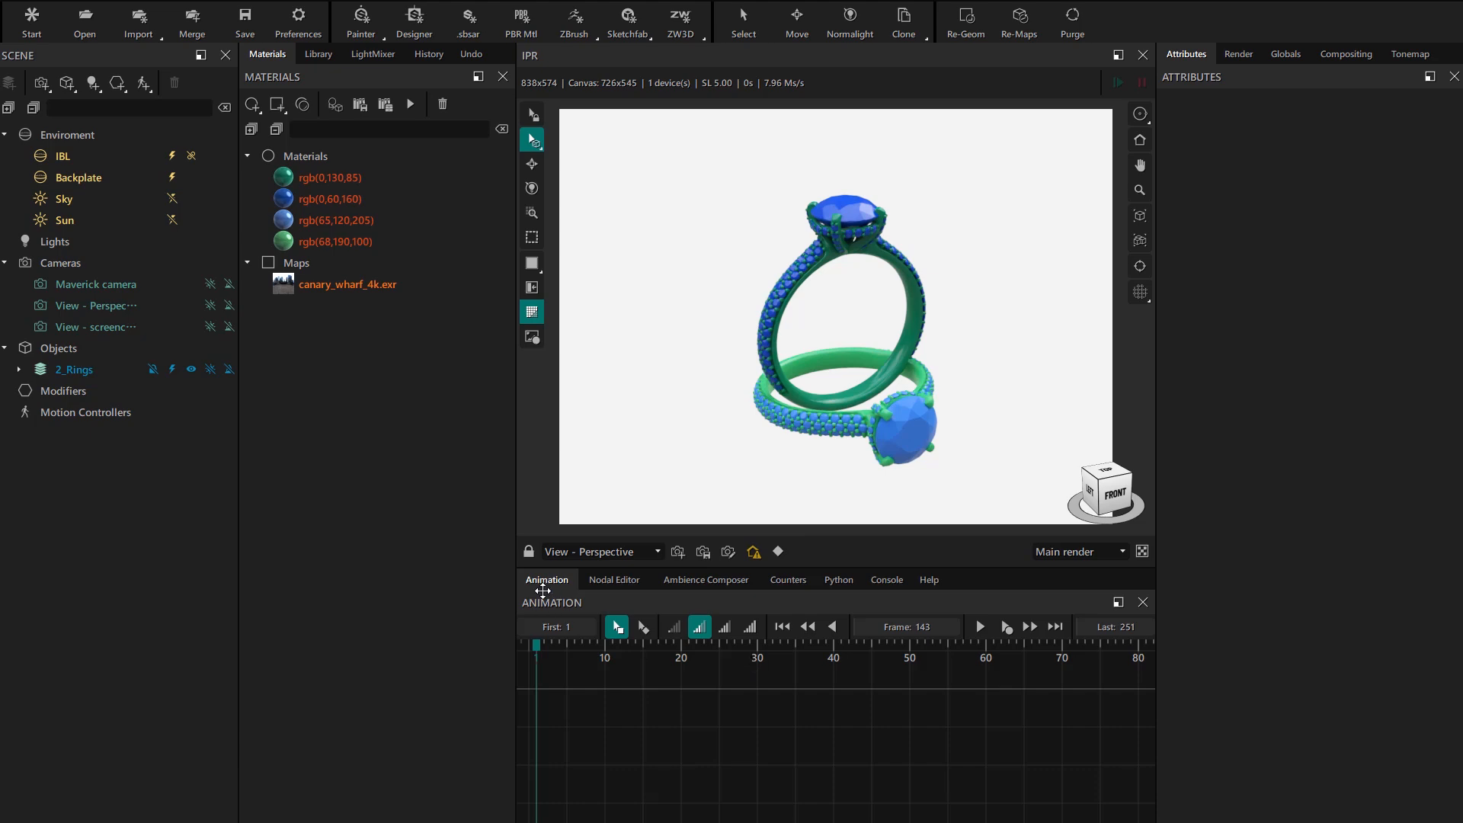
drag(783, 568, 783, 682)
drag(775, 441, 844, 432)
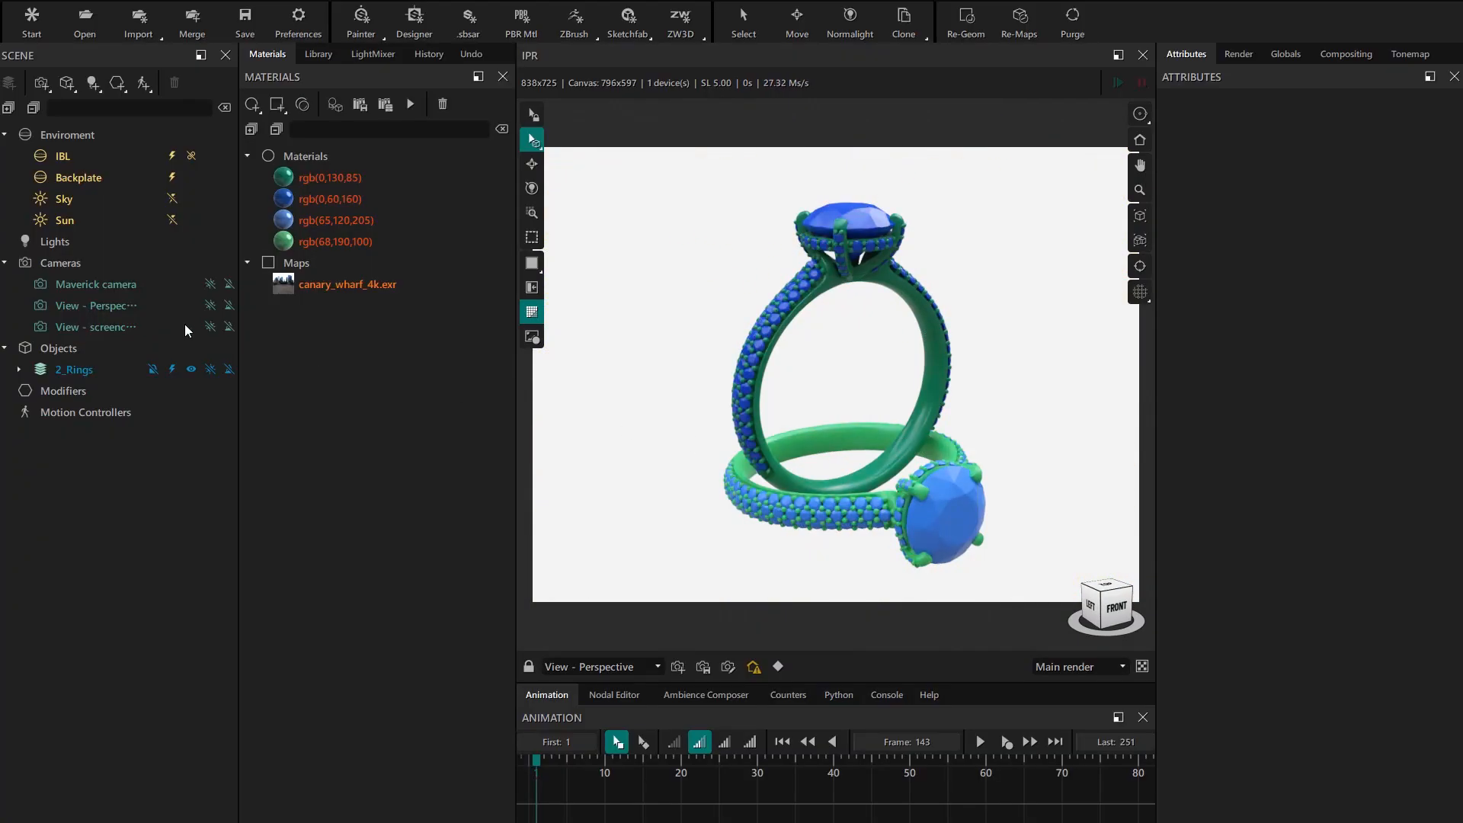
- Group Gem 01 and Metal 01 inside 2_Rings into one assembly and name it RingA
click(20, 369)
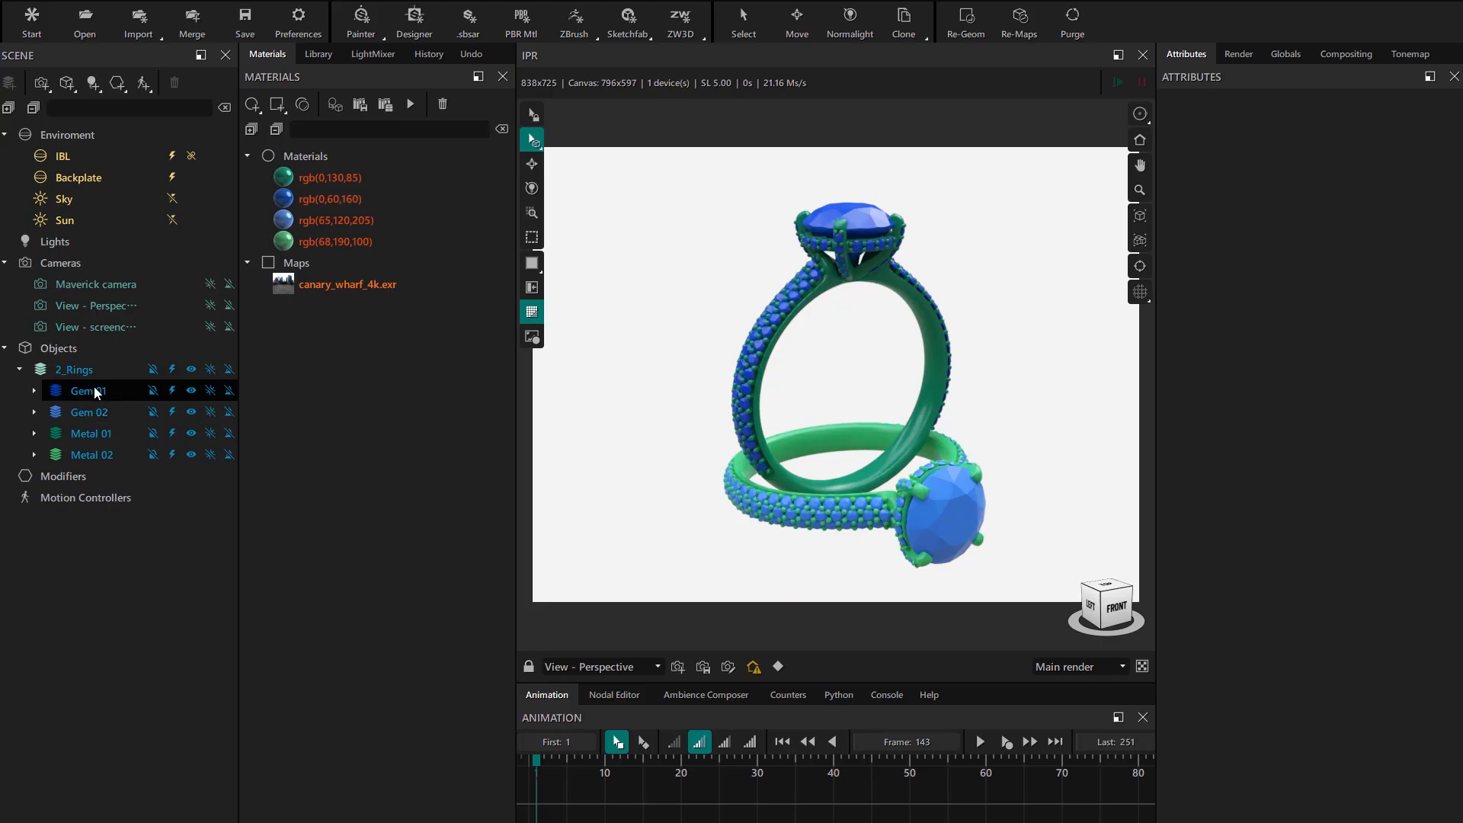
click(97, 393)
ctrl+click(91, 433)
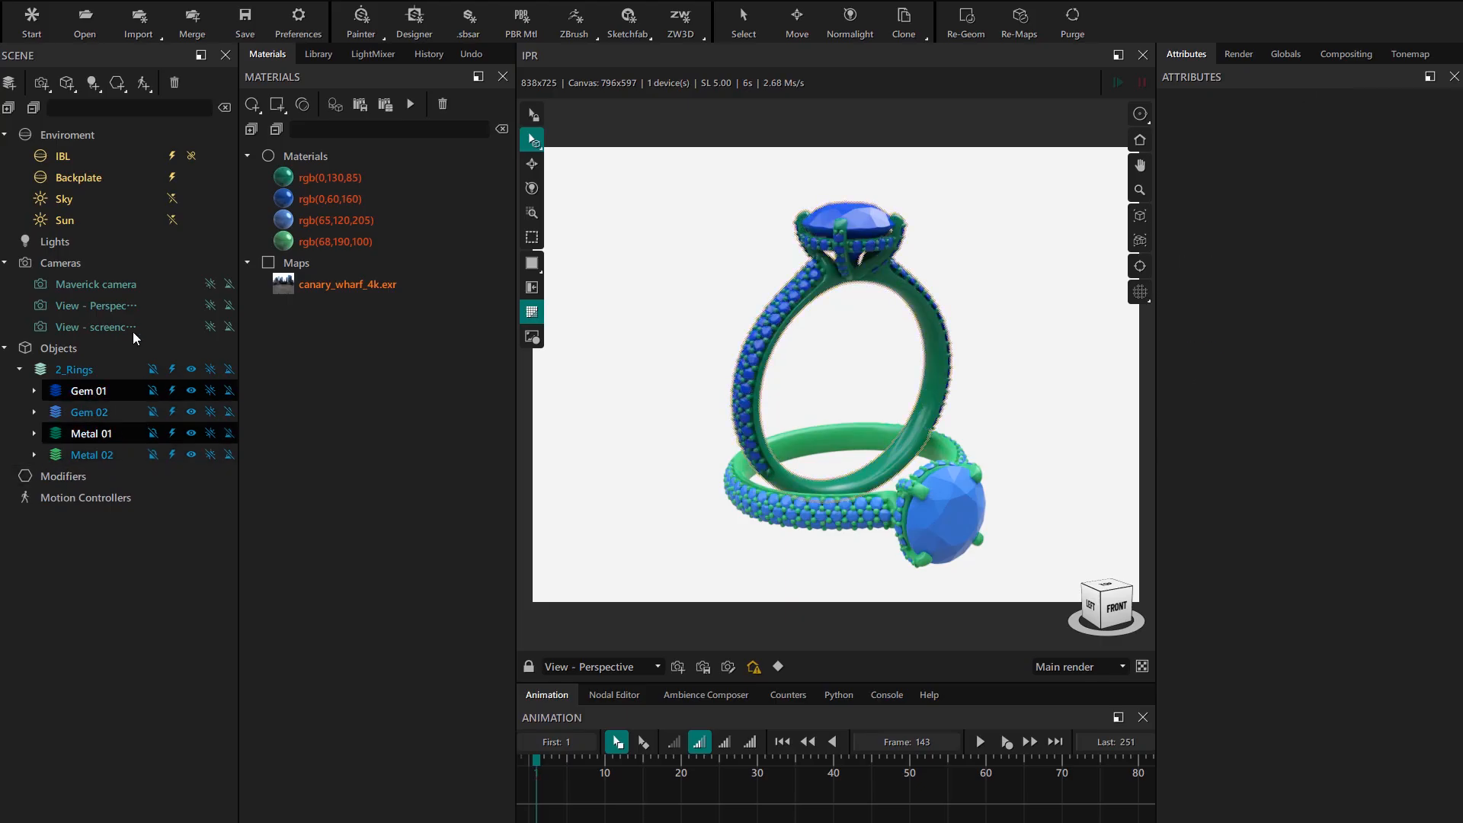
click(9, 84)
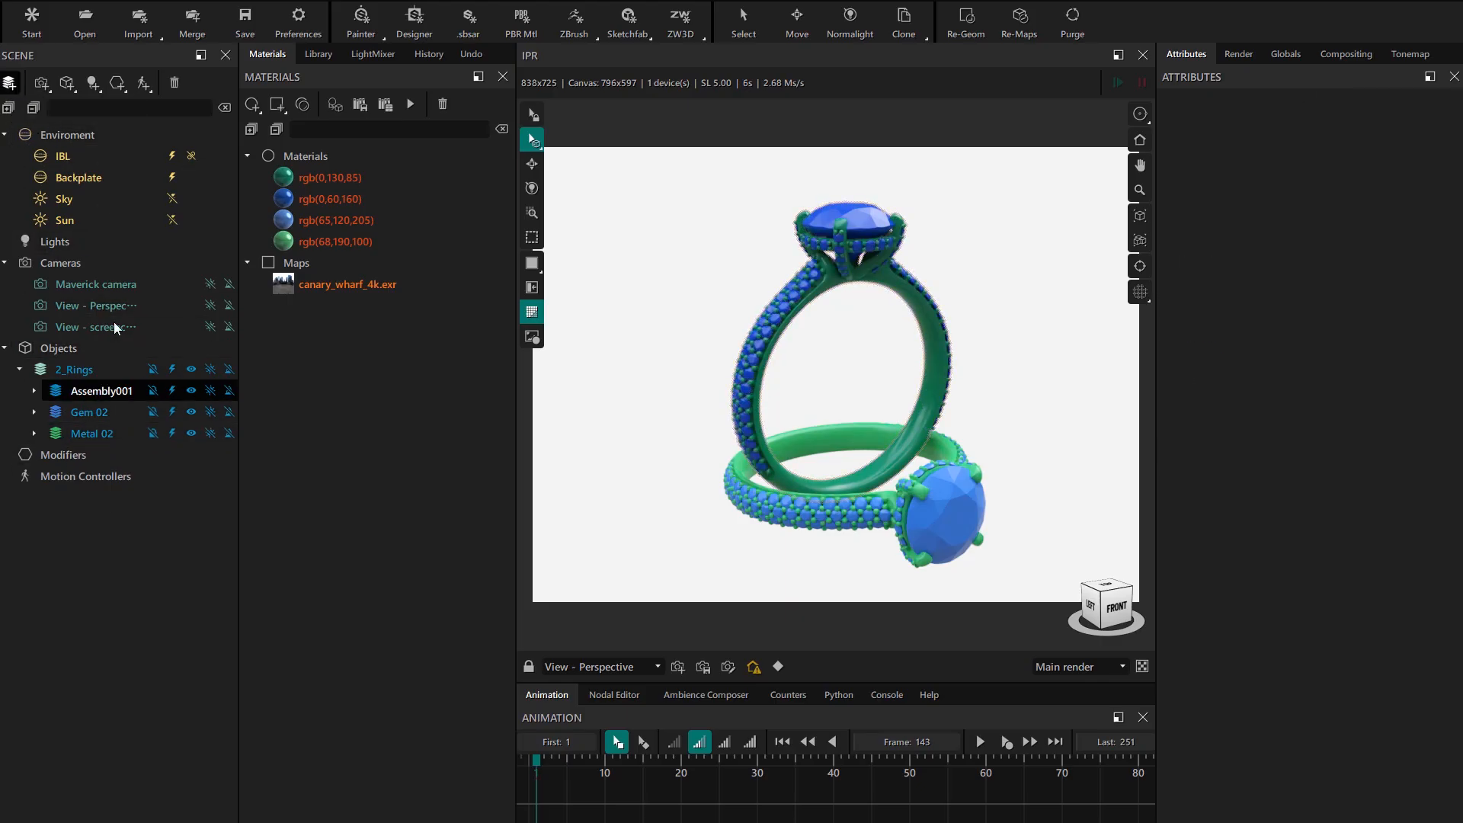
double_click(104, 394)
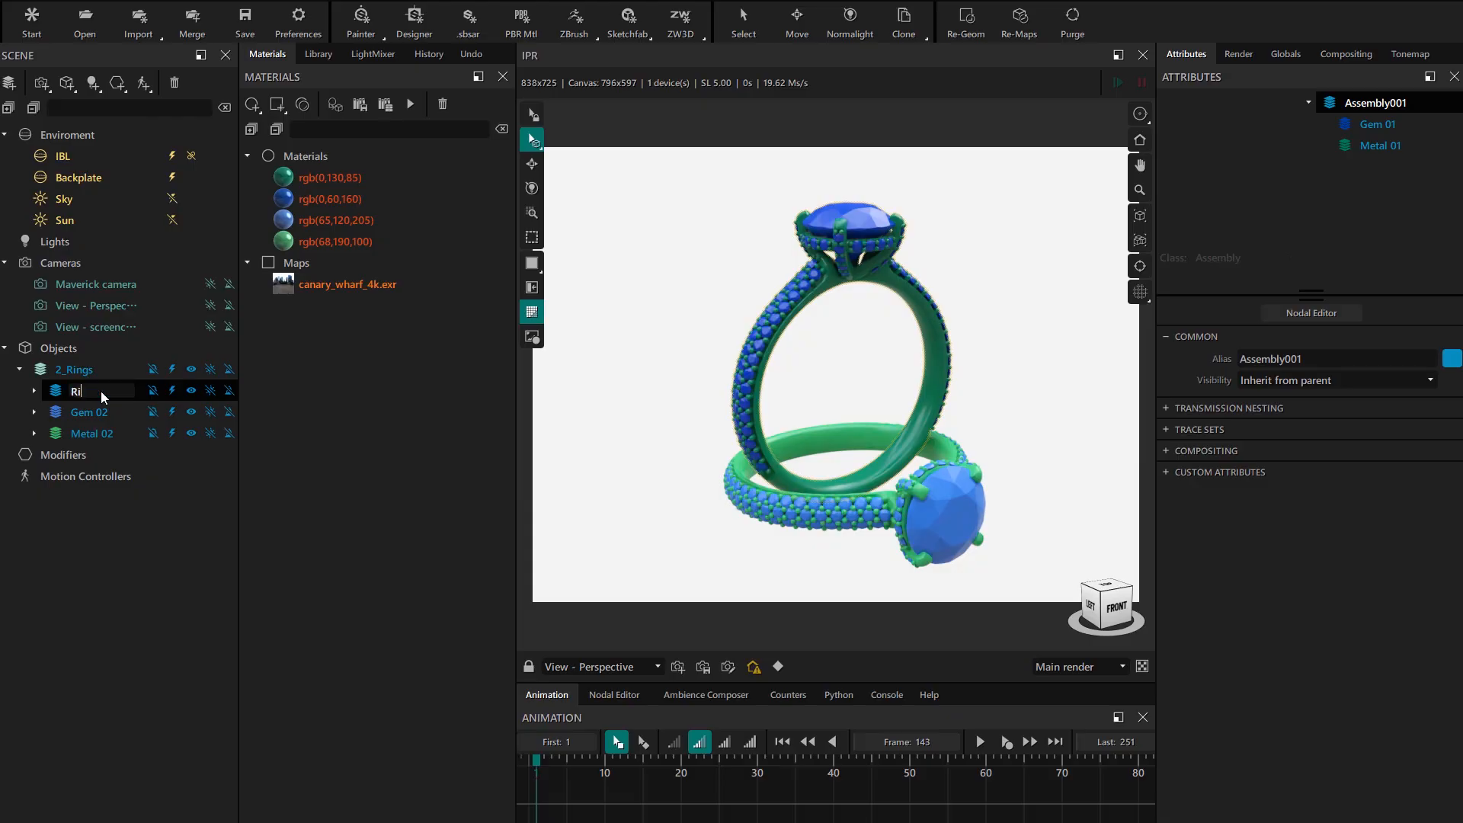
text(RingA)
key(Return)
- Group Gem 02 and Metal 02 into a second assembly and name it RingB
click(89, 391)
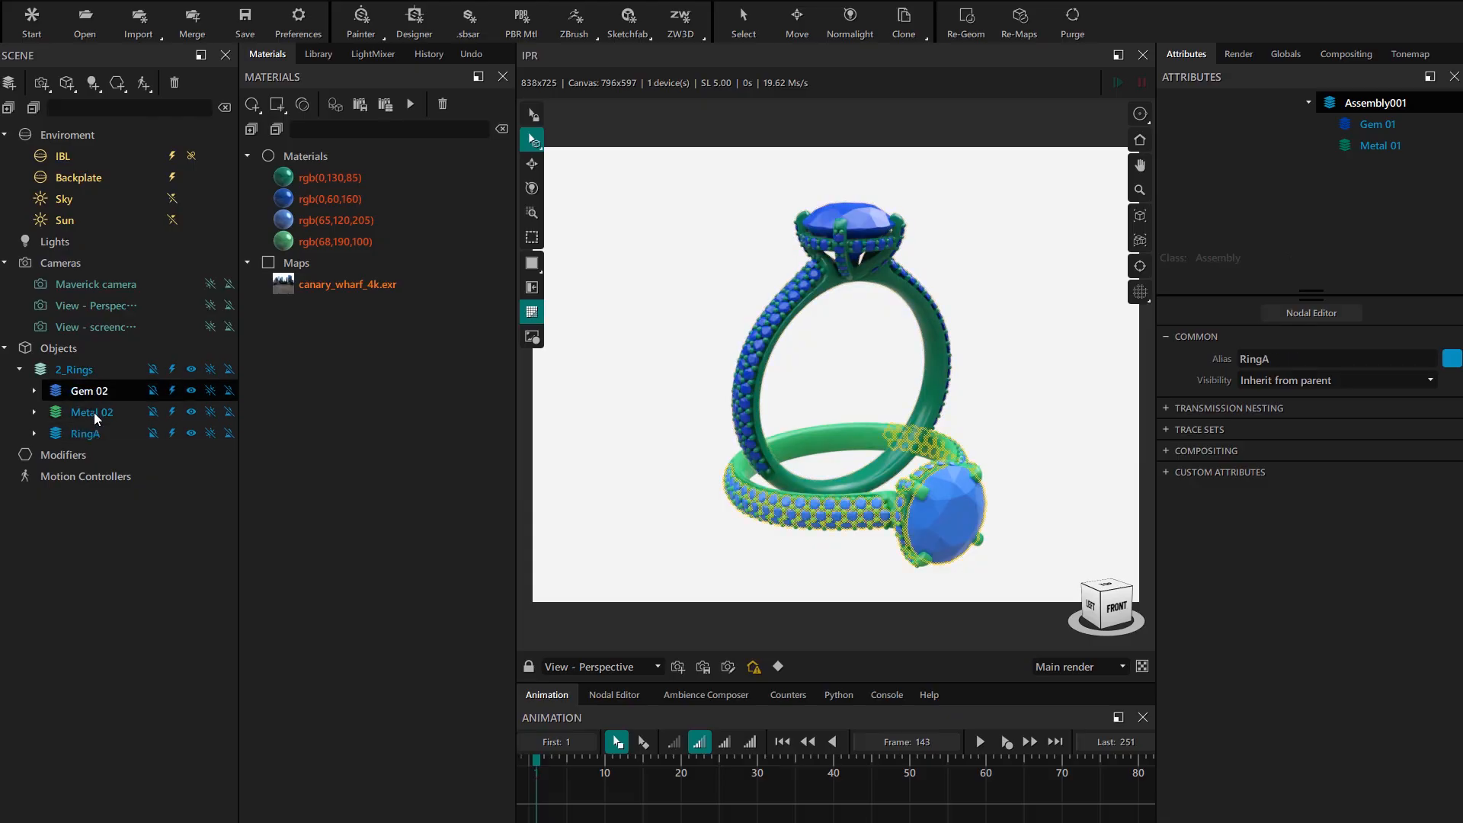
ctrl+click(91, 412)
click(10, 84)
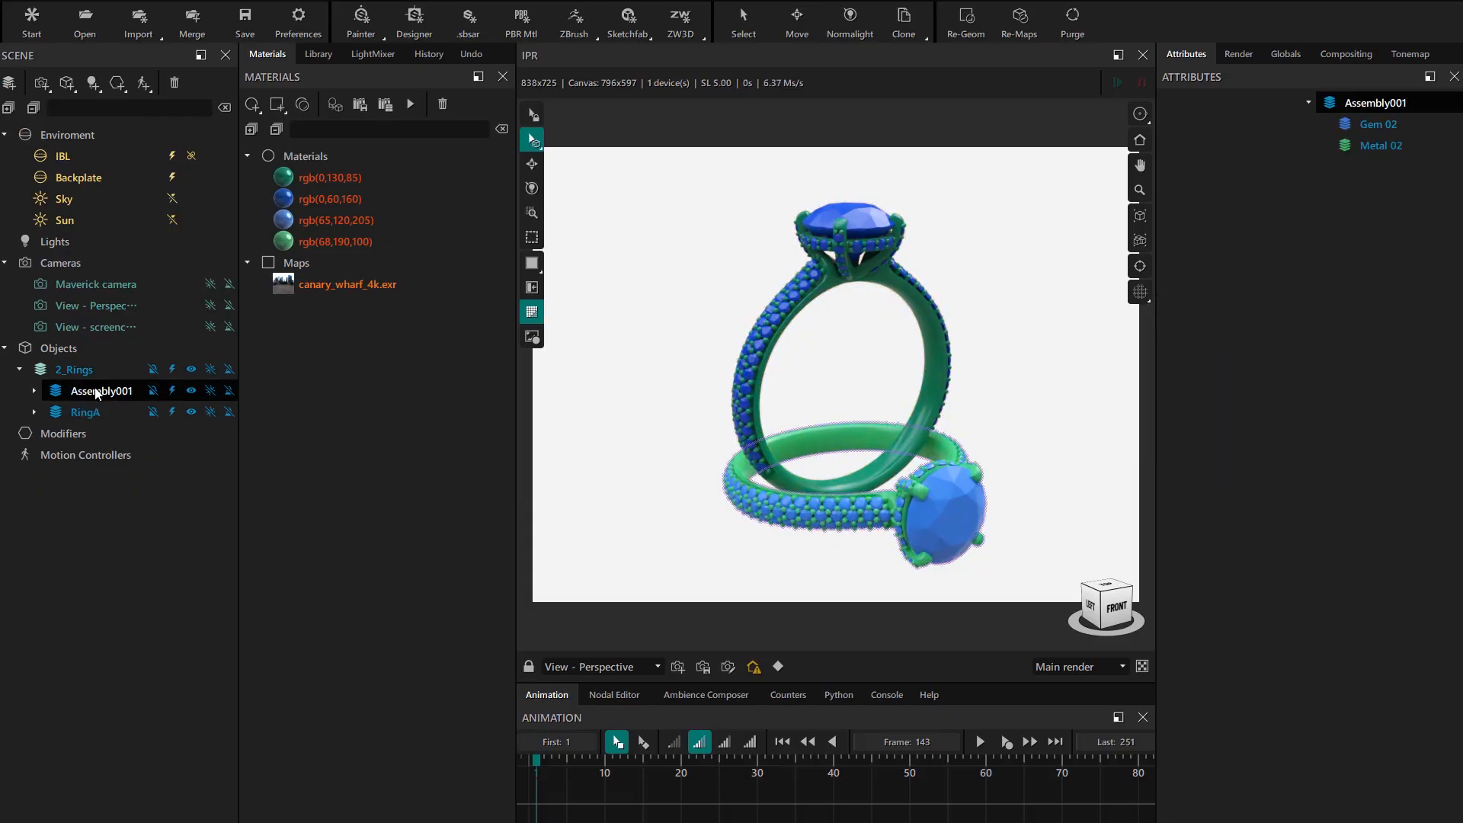
double_click(100, 392)
key(Return)
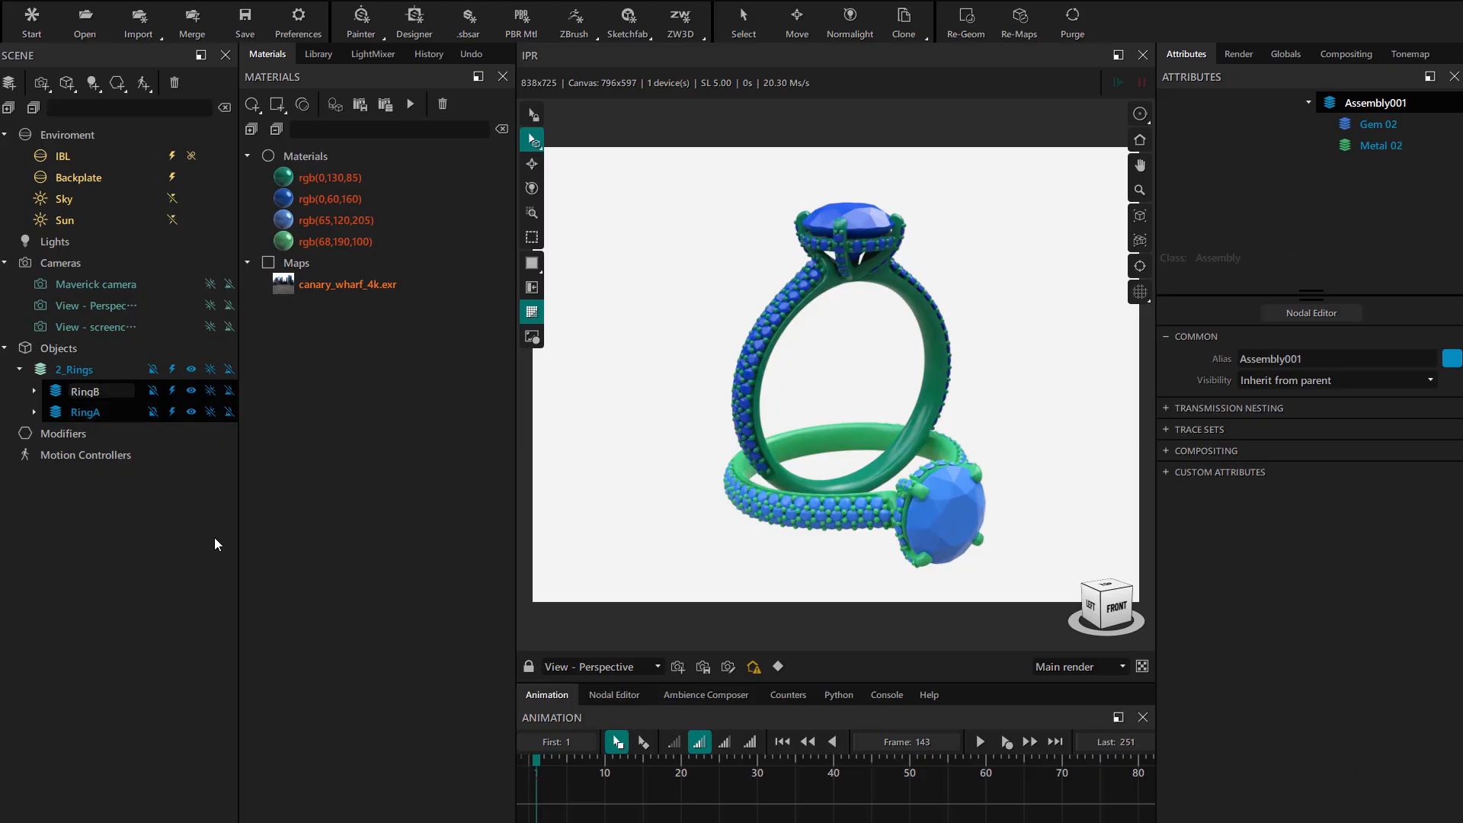
click(214, 537)
- Switch RingB and RingA off and on in turn to check which ring each assembly holds
click(173, 412)
click(172, 412)
click(172, 391)
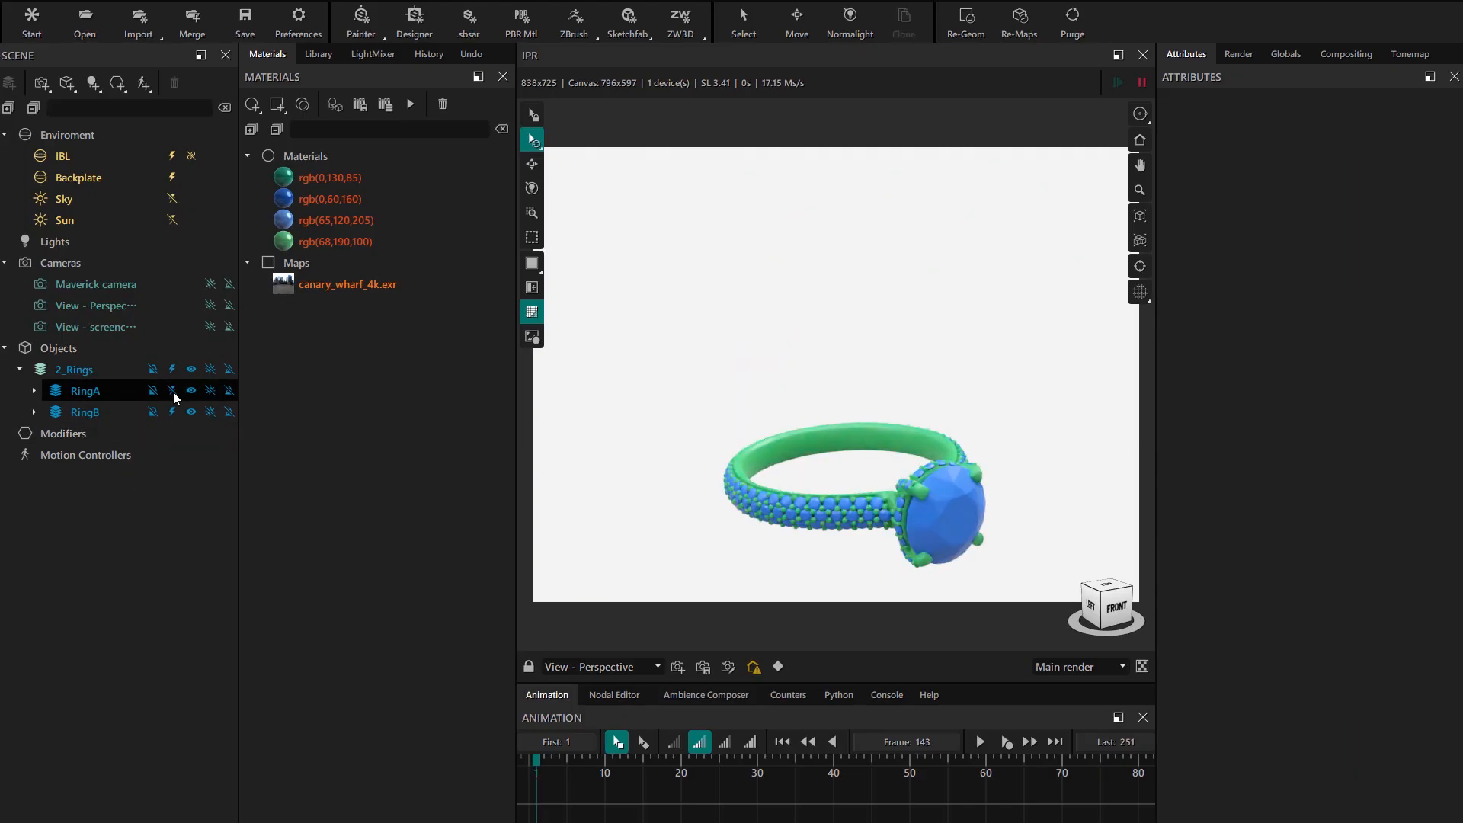
click(172, 392)
- Disconnect RingA and RingB from the 2_Rings parent assembly
click(80, 391)
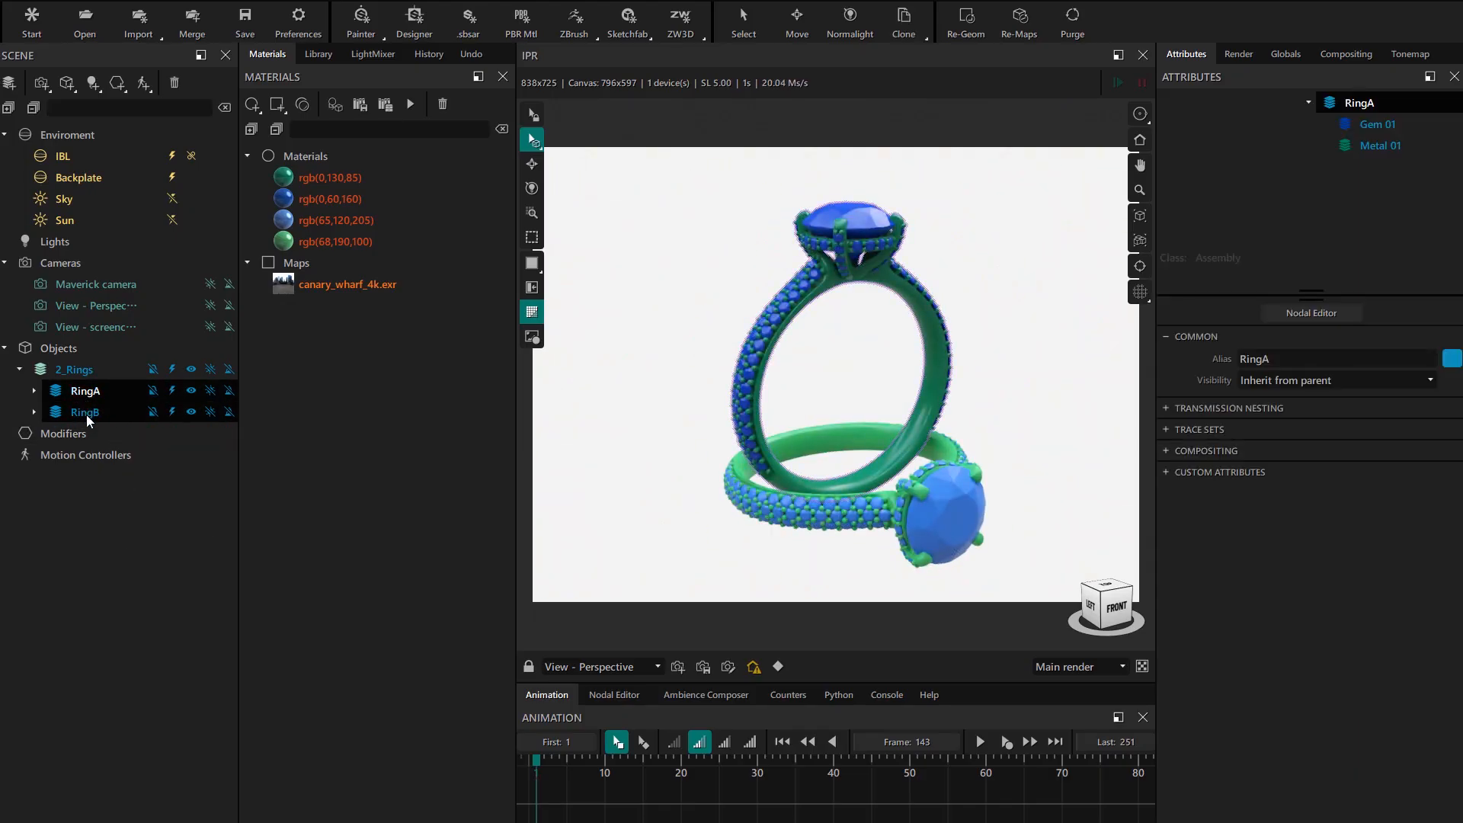
ctrl+click(86, 414)
right_click(87, 414)
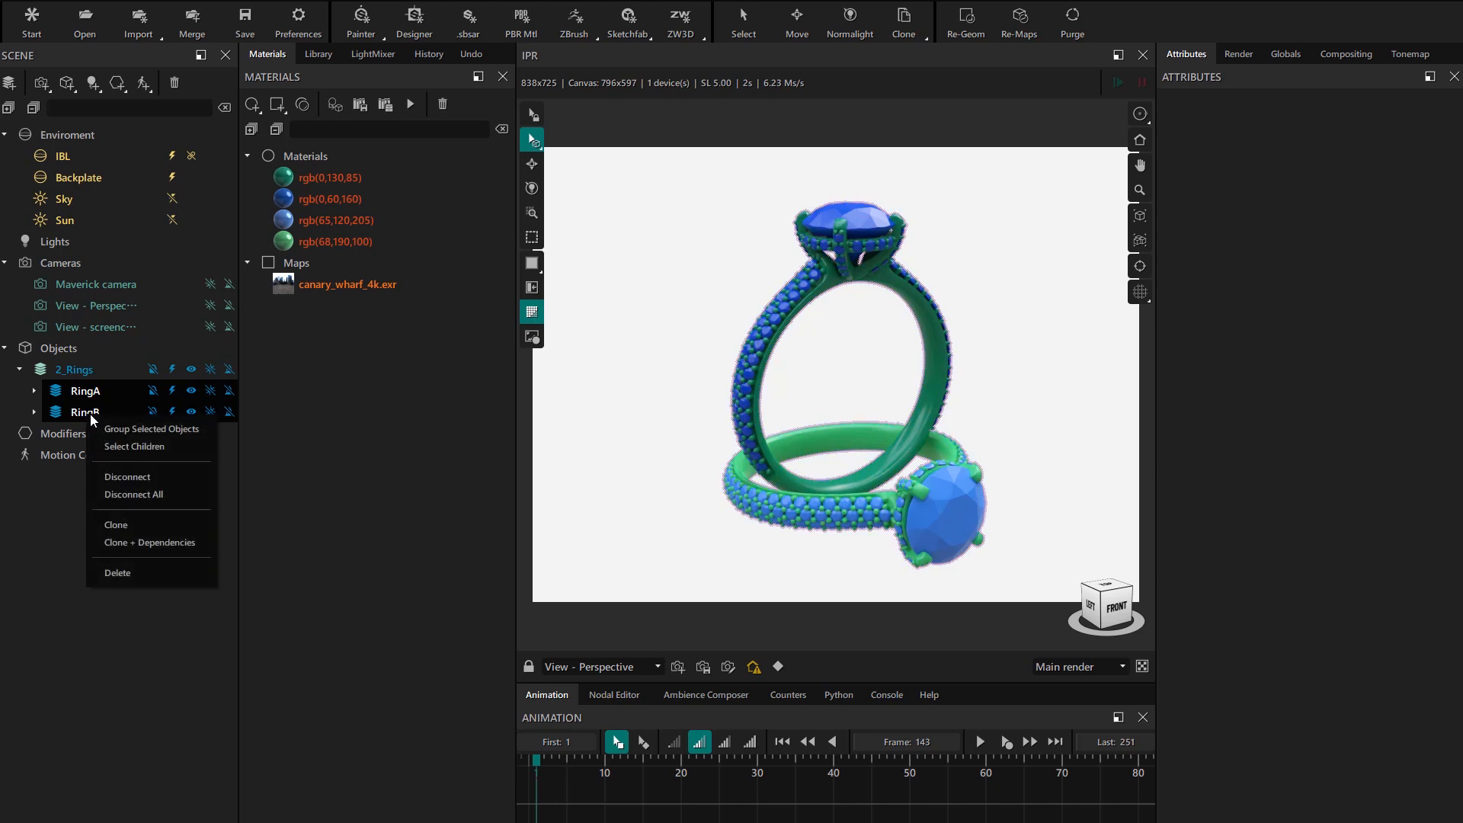
click(129, 483)
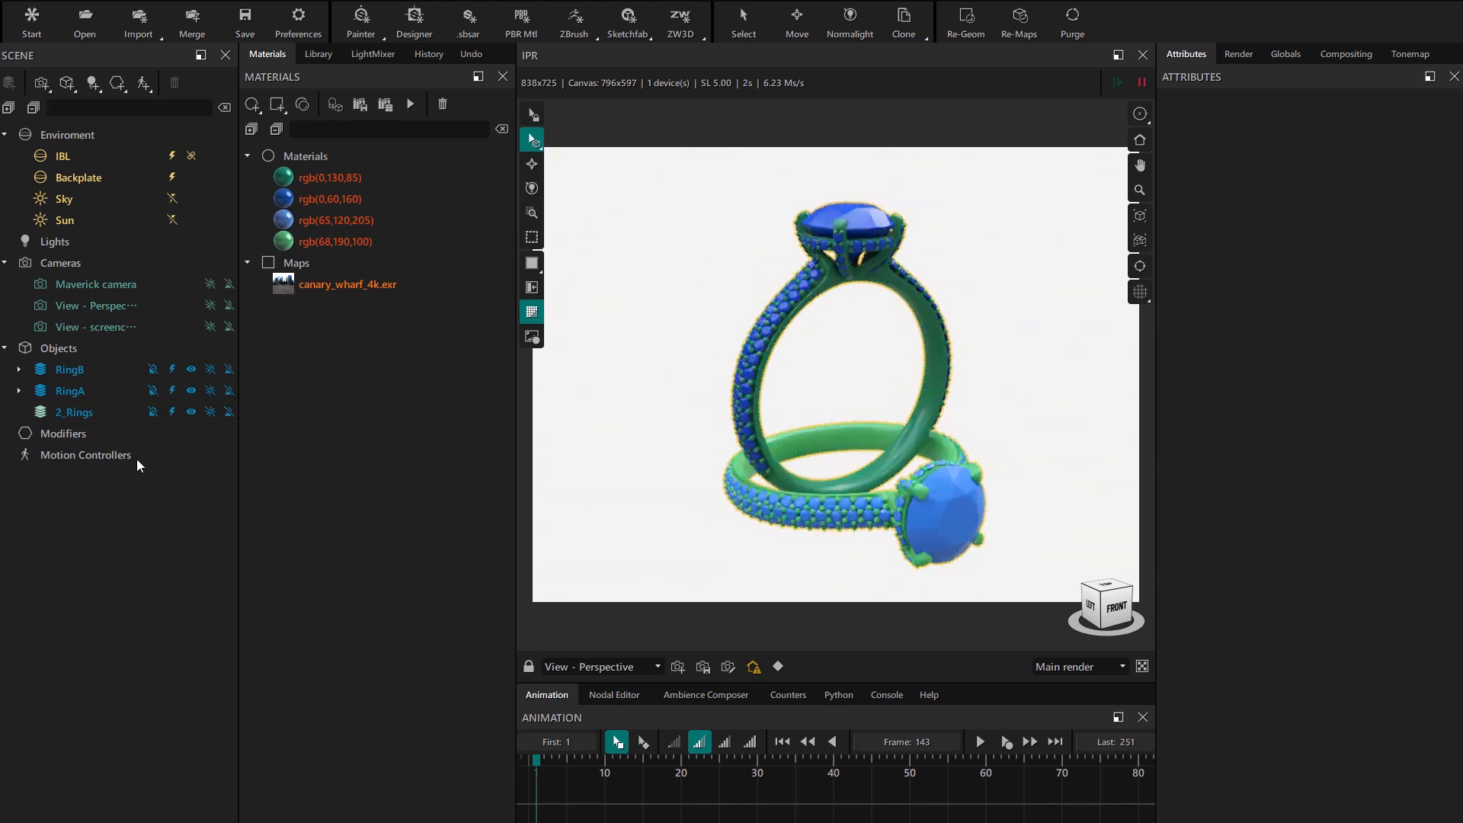
- Delete the empty 2_Rings assembly from the scene objects
click(46, 415)
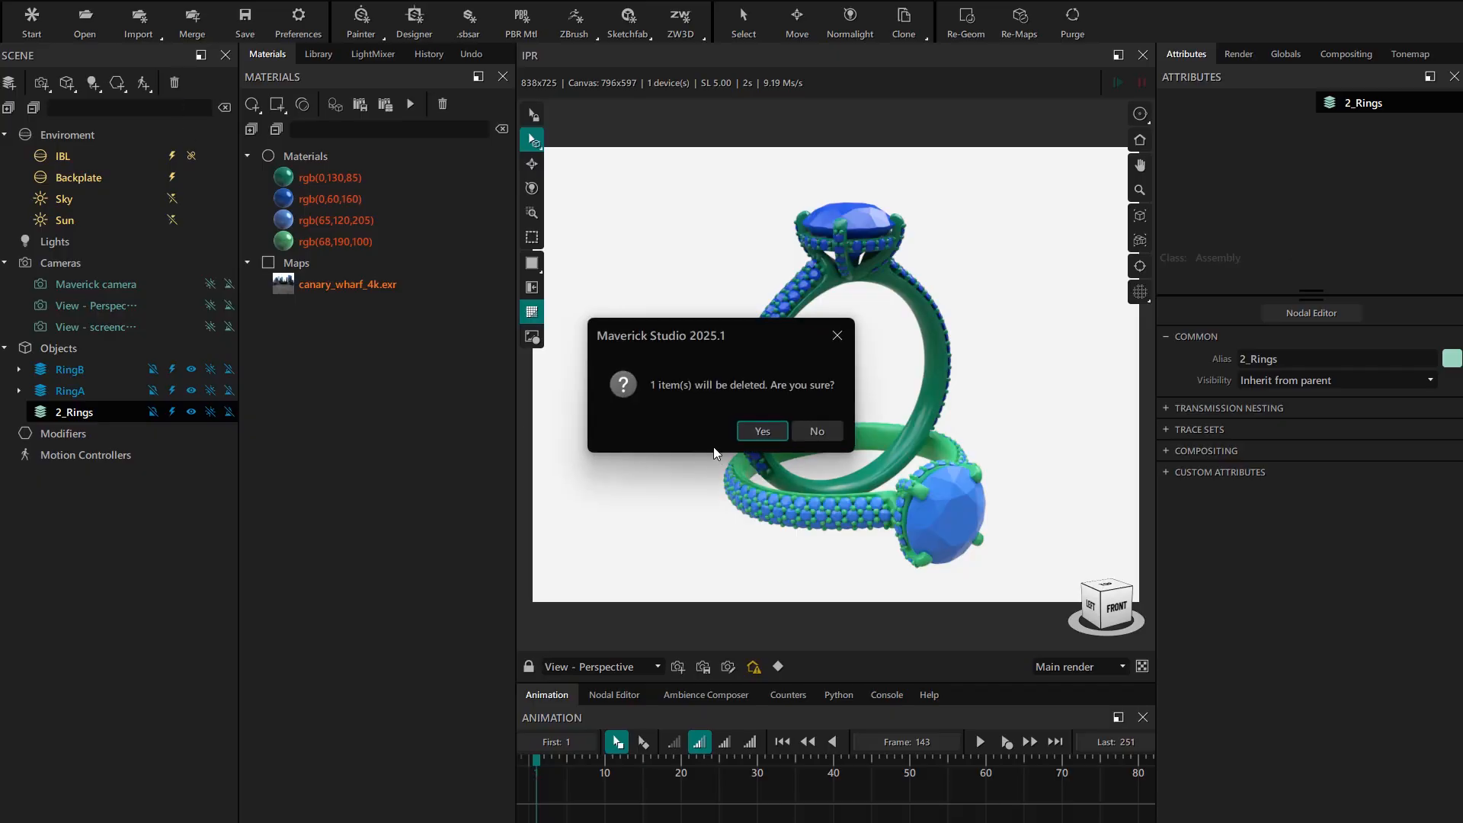
click(762, 431)
mouse_move(857, 449)
middle_down()
mouse_move(705, 427)
mouse_move(839, 444)
middle_up()
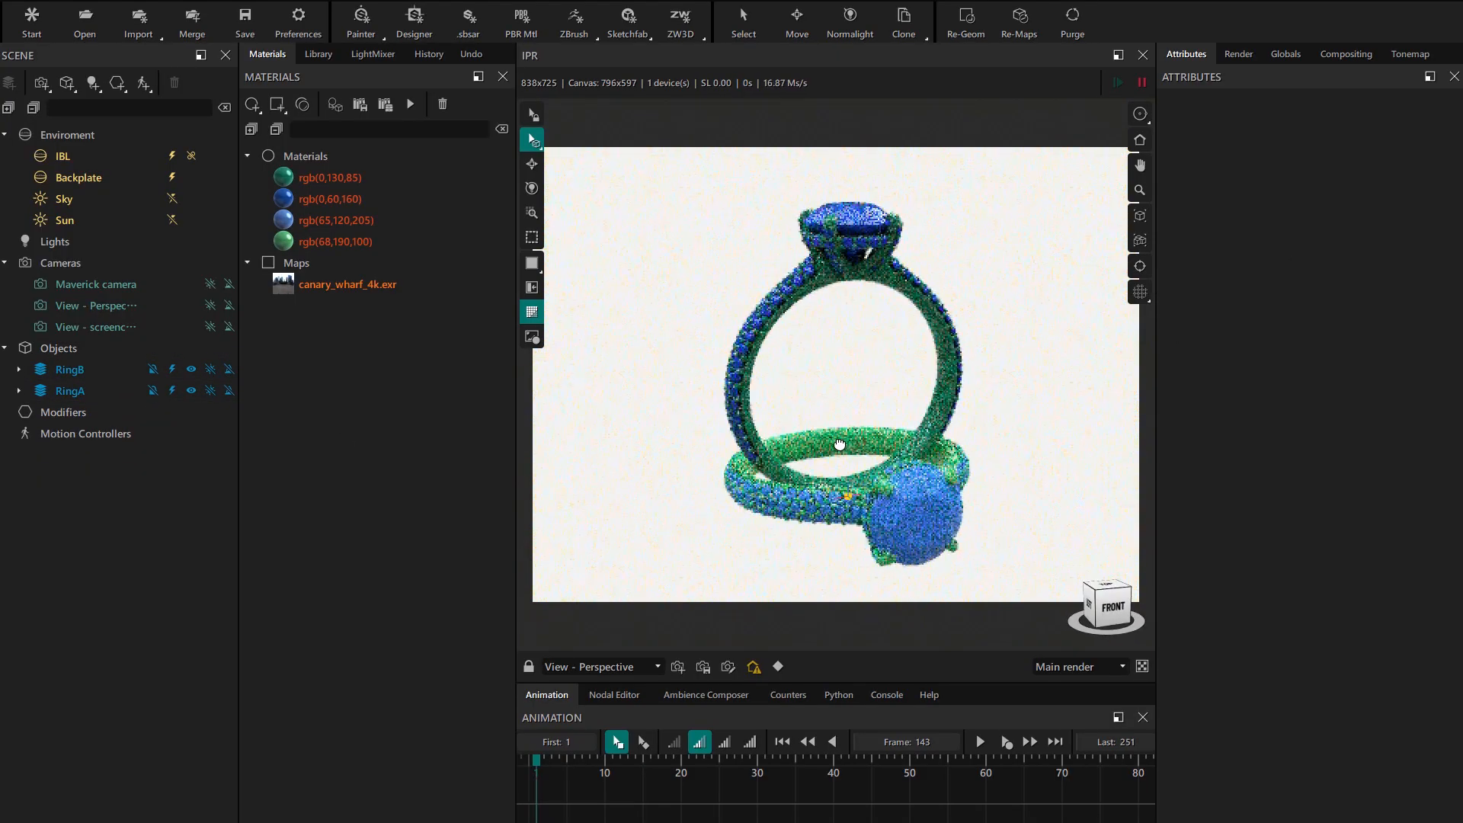
- Apply the Diamond gemstone material from the jewelry library to both Gem 01 and Gem 02
click(320, 58)
click(265, 307)
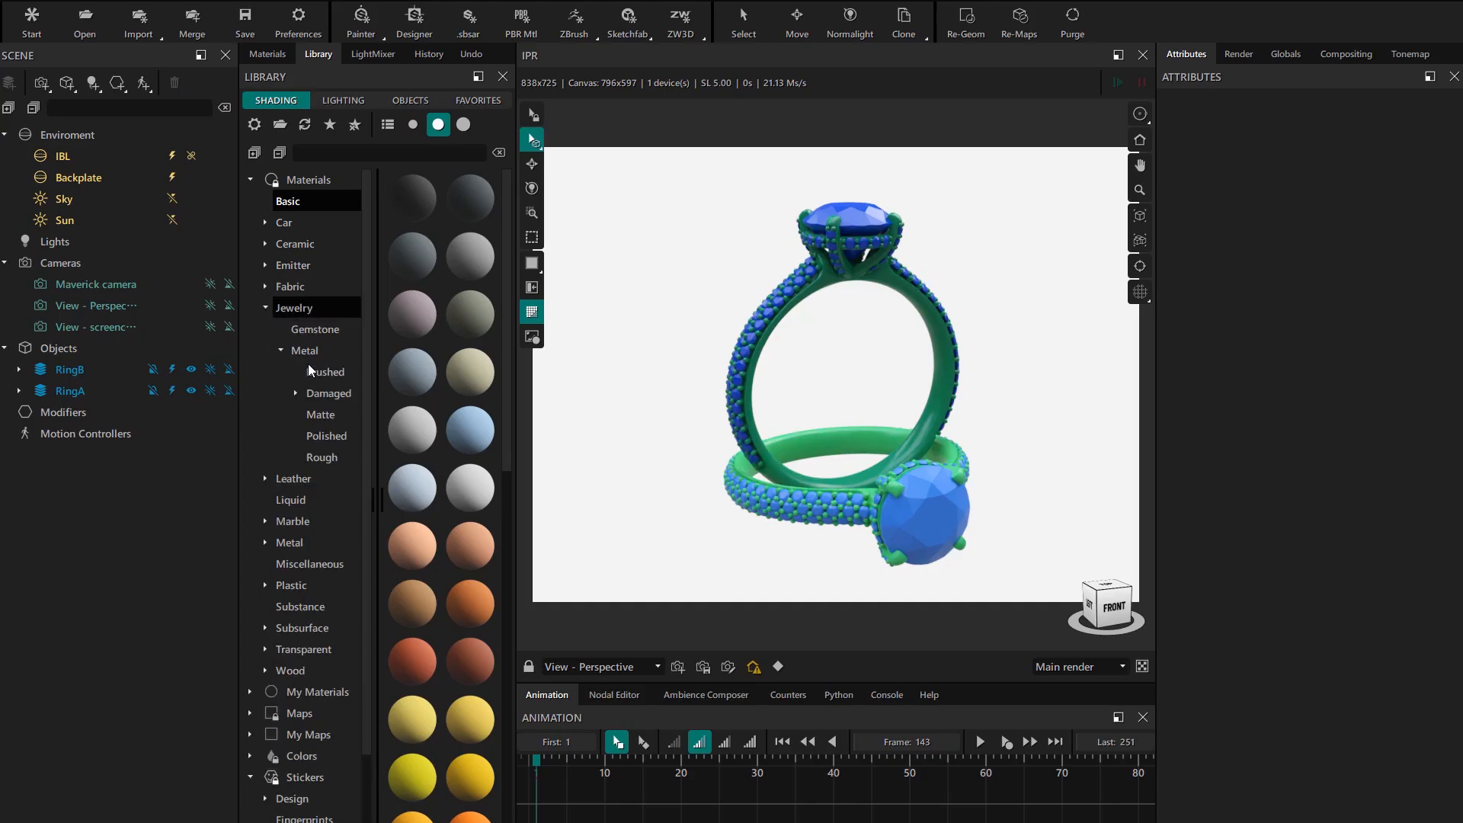
click(311, 330)
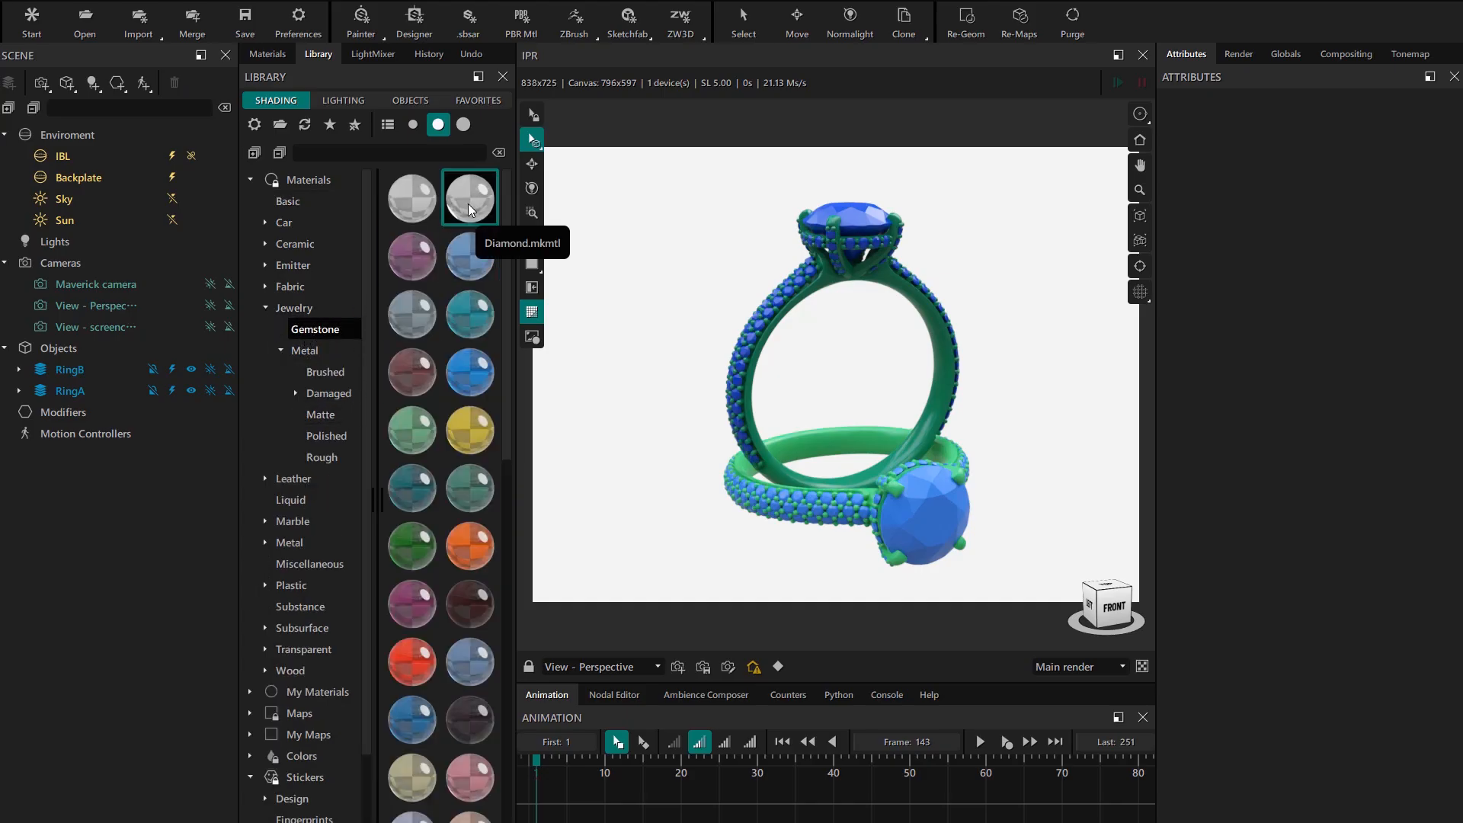
click(19, 368)
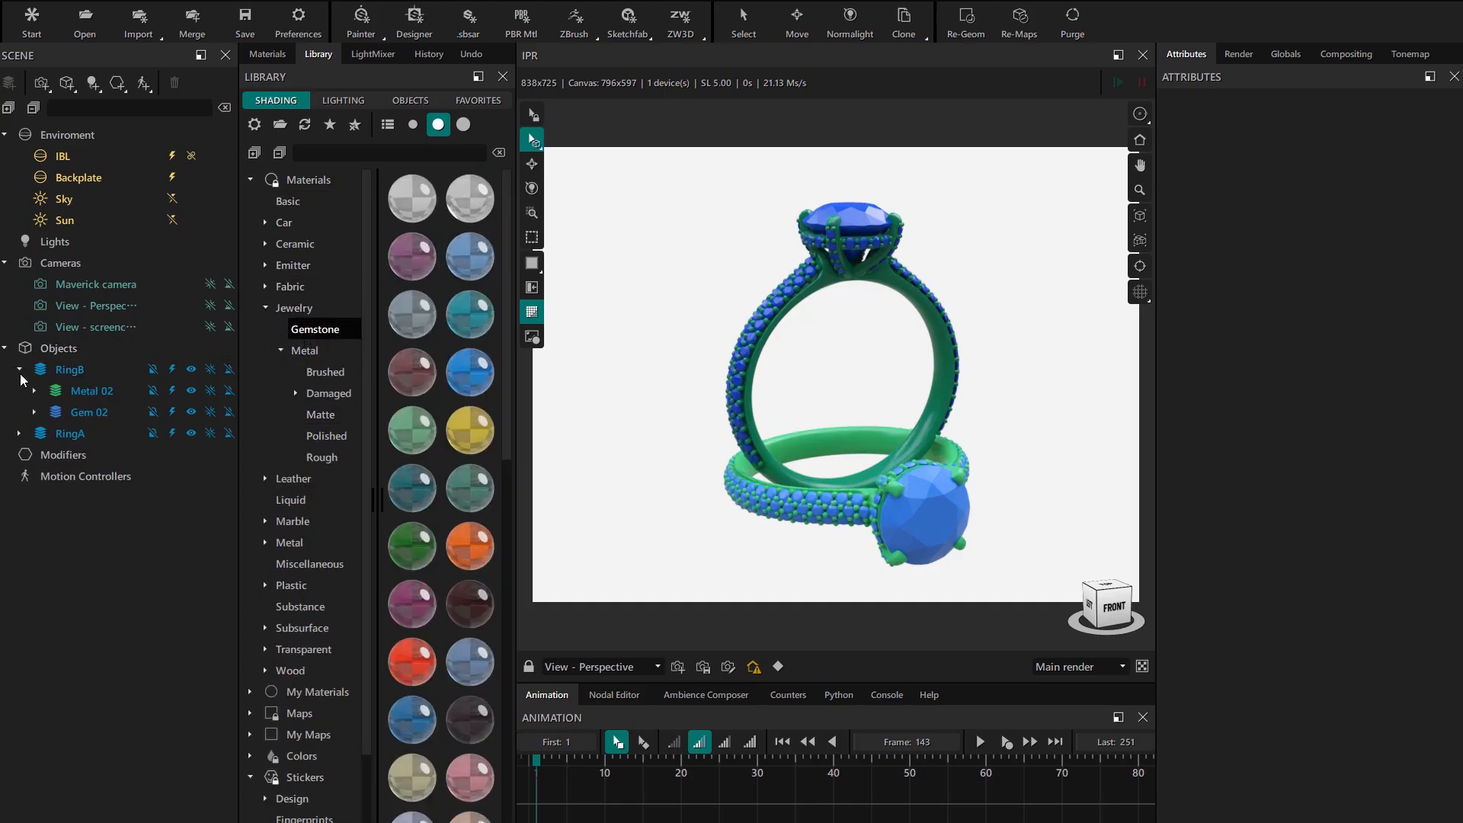
click(19, 433)
click(96, 476)
ctrl+click(117, 411)
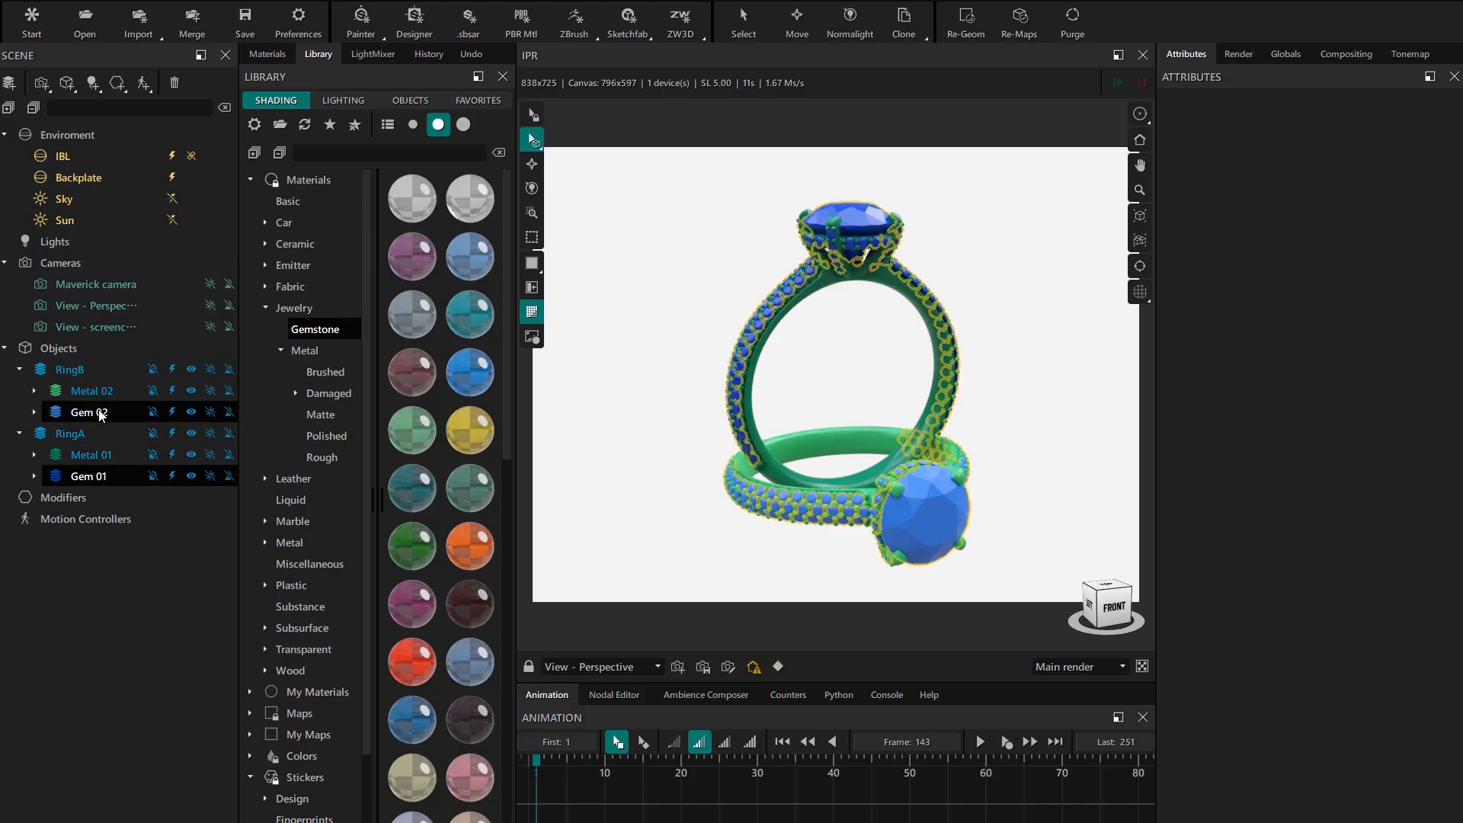
right_click(470, 211)
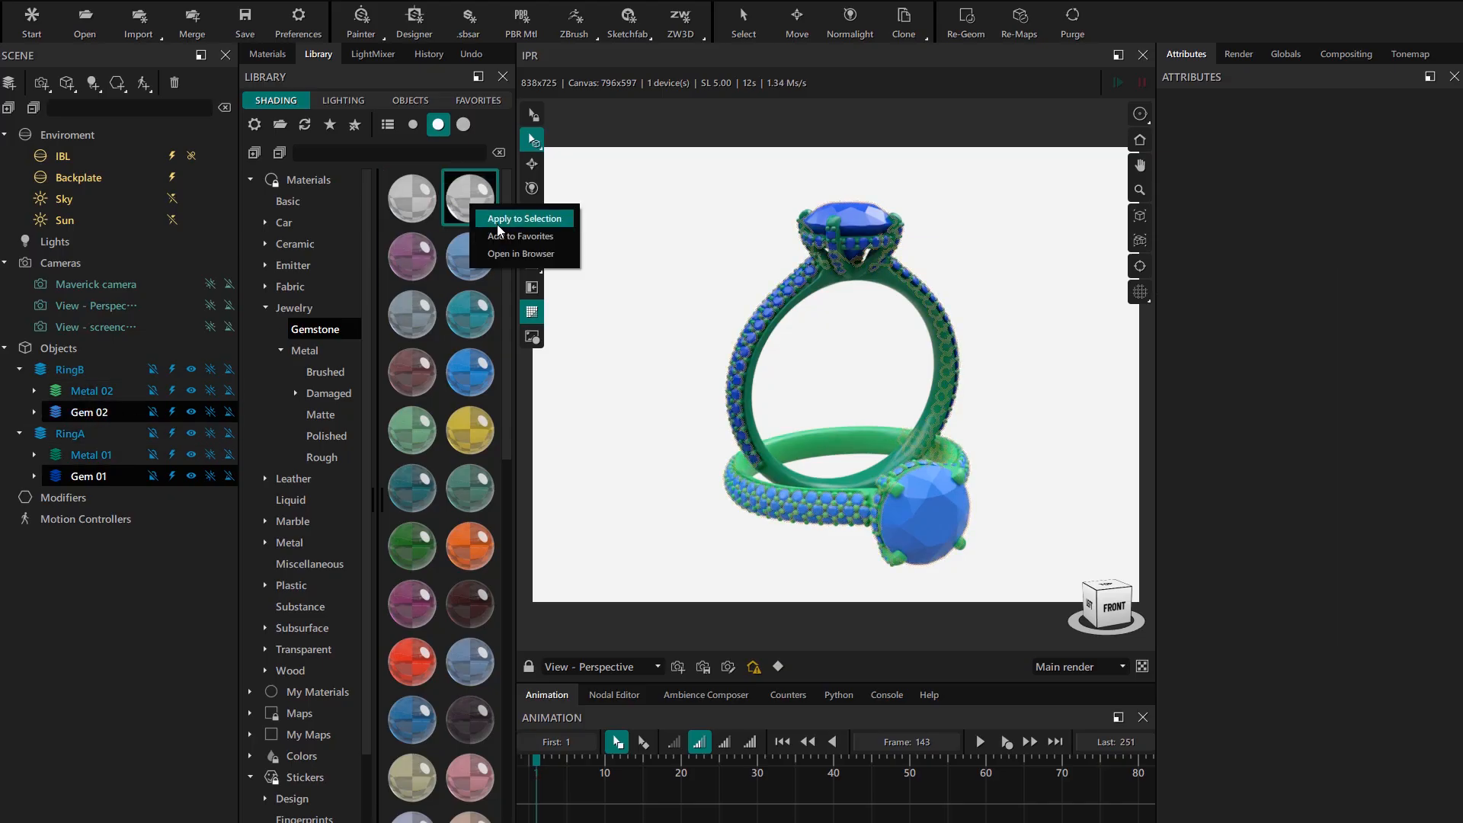
click(513, 221)
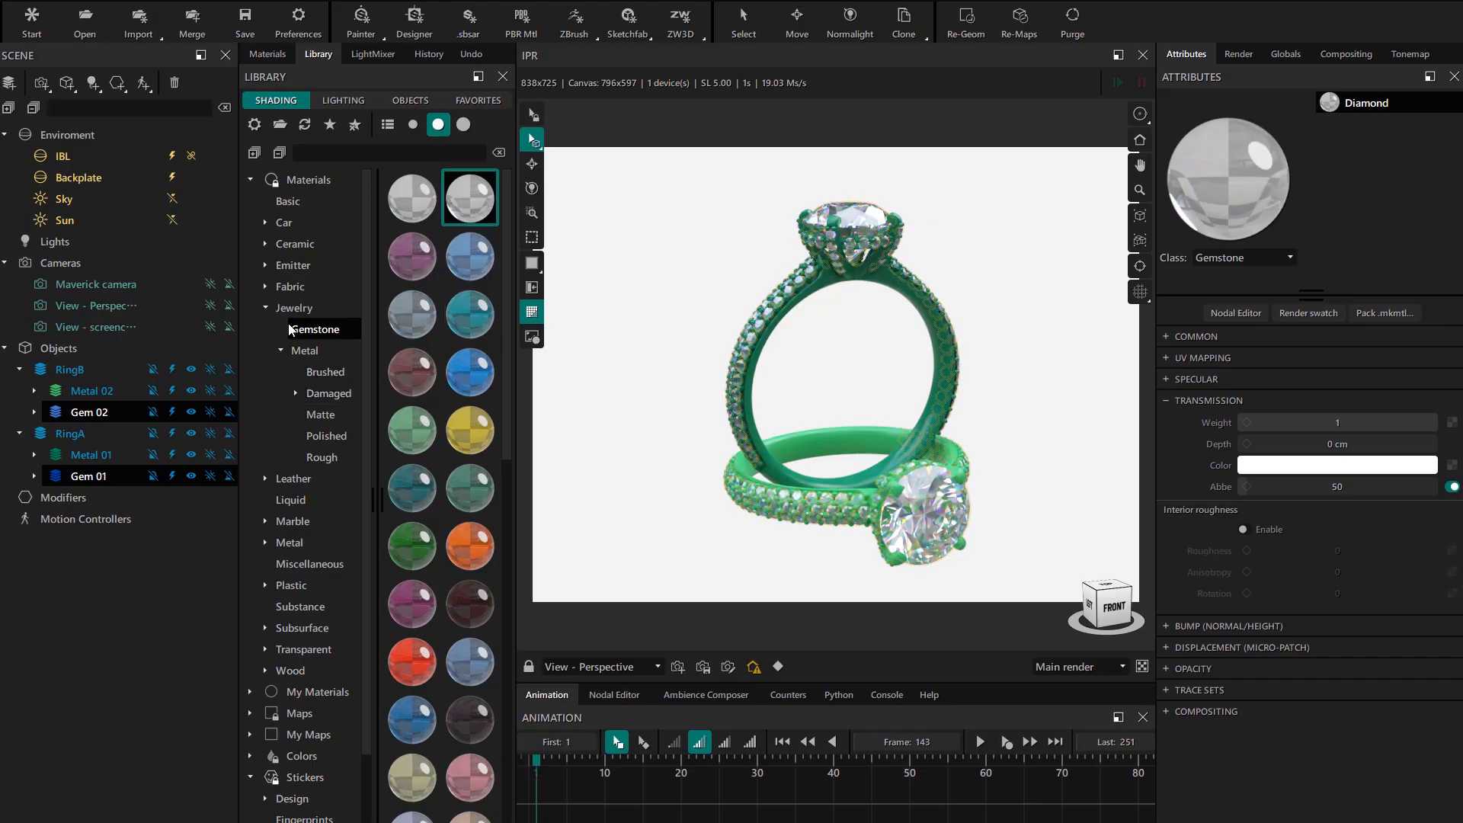
- Assign the Gold 18k Polished jewelry material to Metal 02 and Metal 01
click(318, 437)
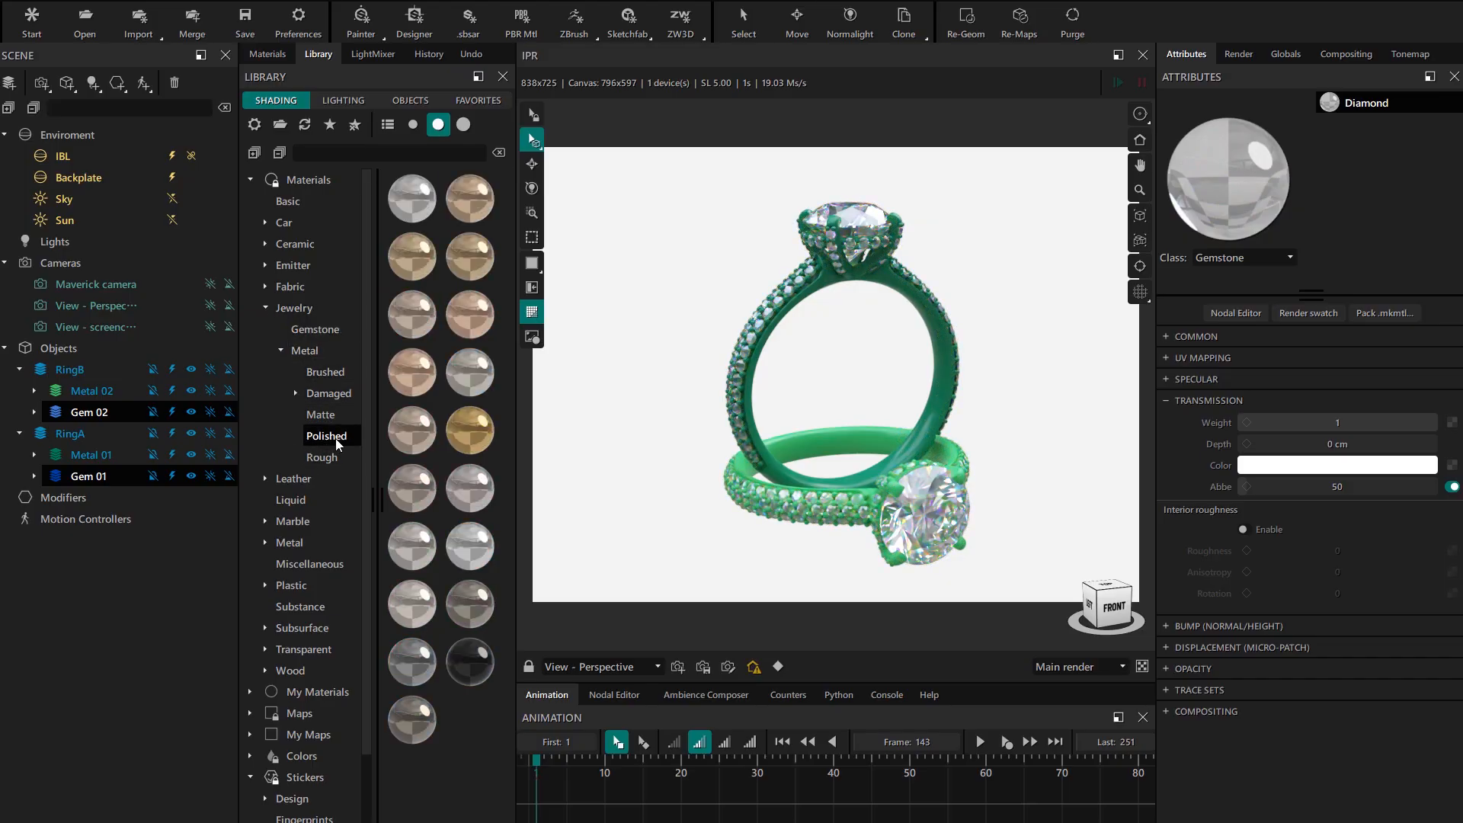
click(411, 257)
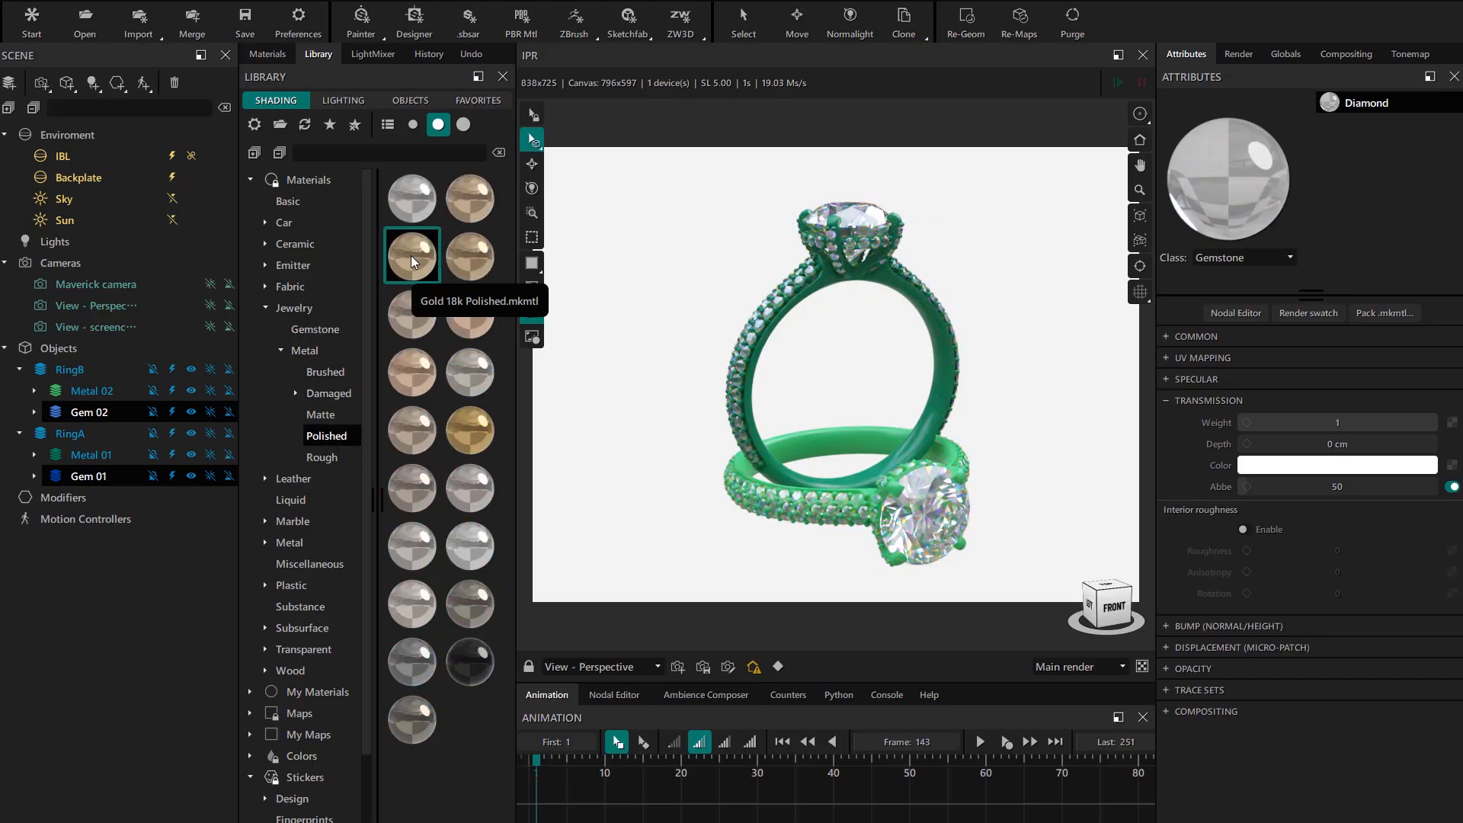
drag(411, 257, 95, 391)
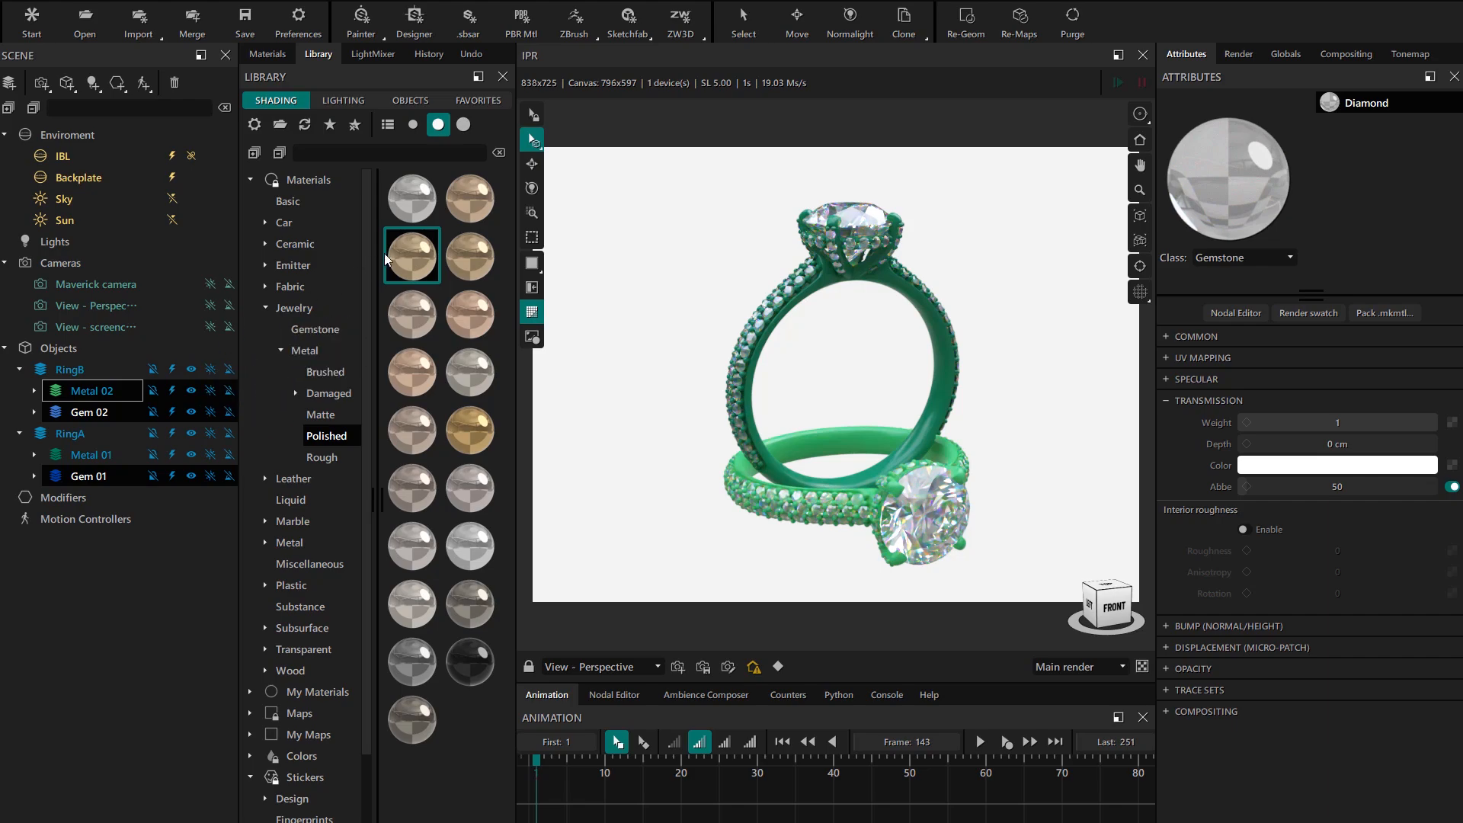
drag(417, 254, 106, 453)
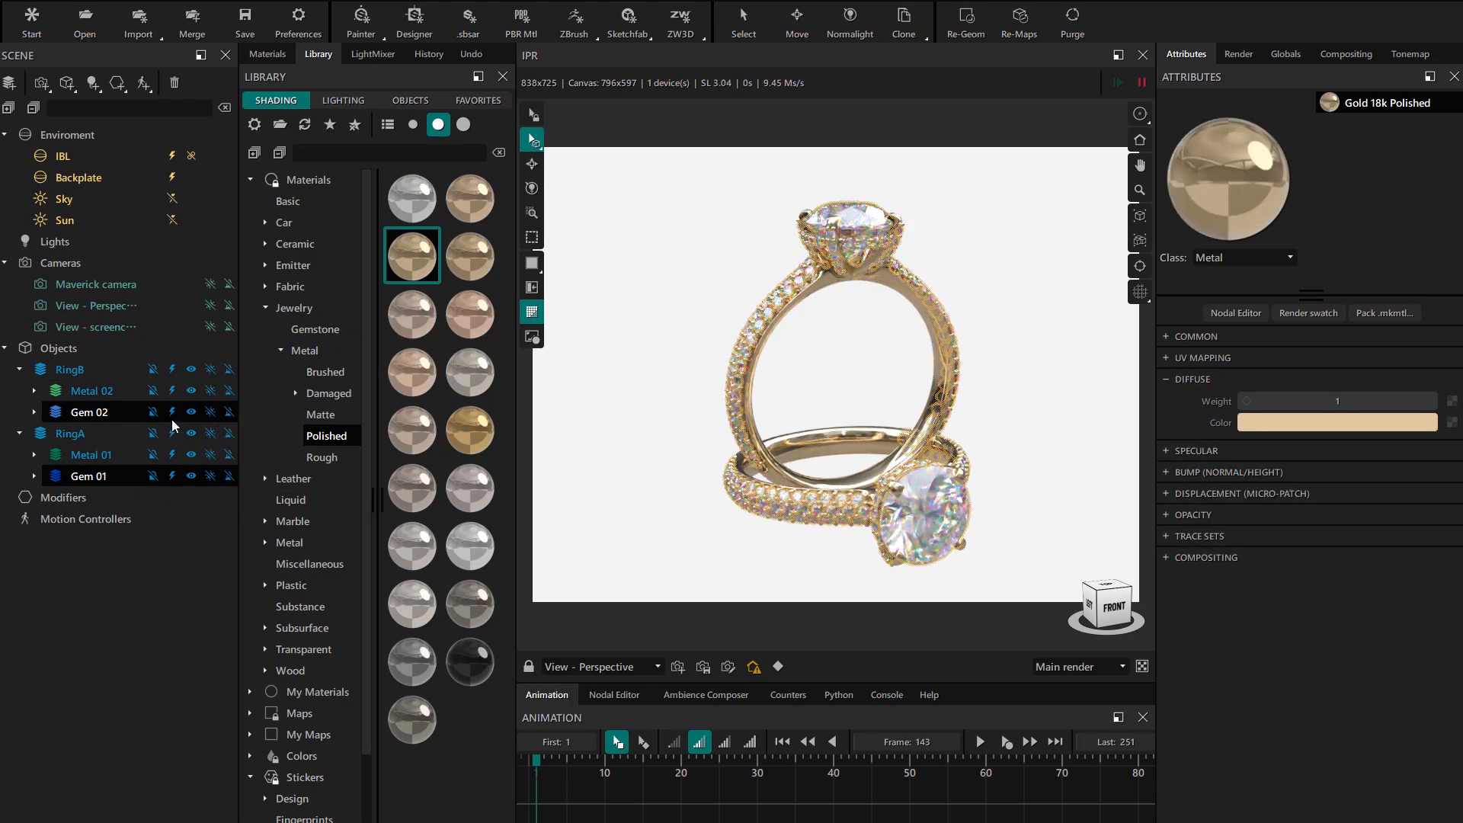
mouse_move(949, 449)
alt+mouse_down()
mouse_move(762, 427)
mouse_move(990, 439)
mouse_move(811, 426)
mouse_move(933, 454)
alt+mouse_up()
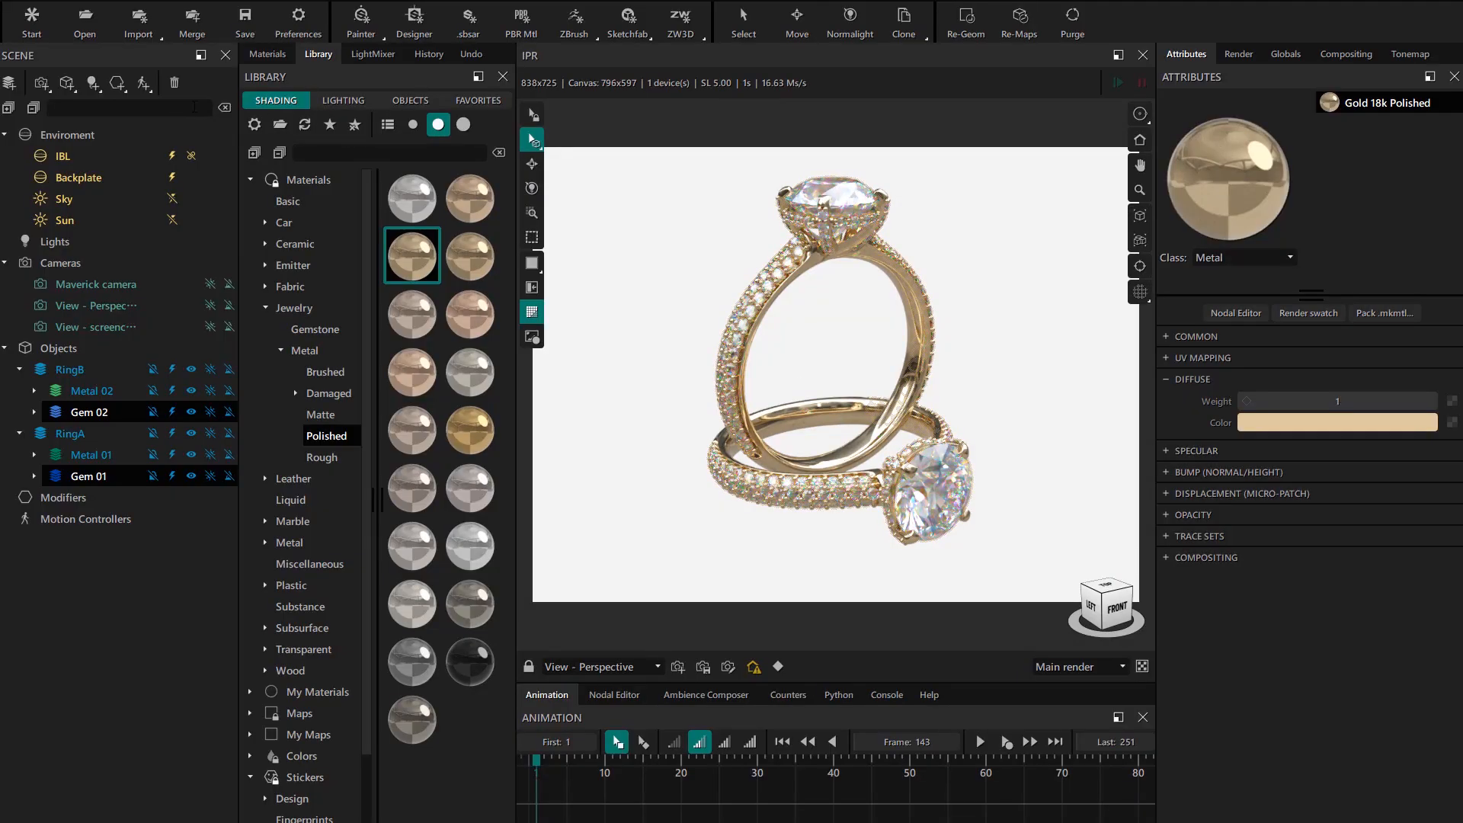
- Light the scene with a studio ambience from the White Lightbox set
click(333, 99)
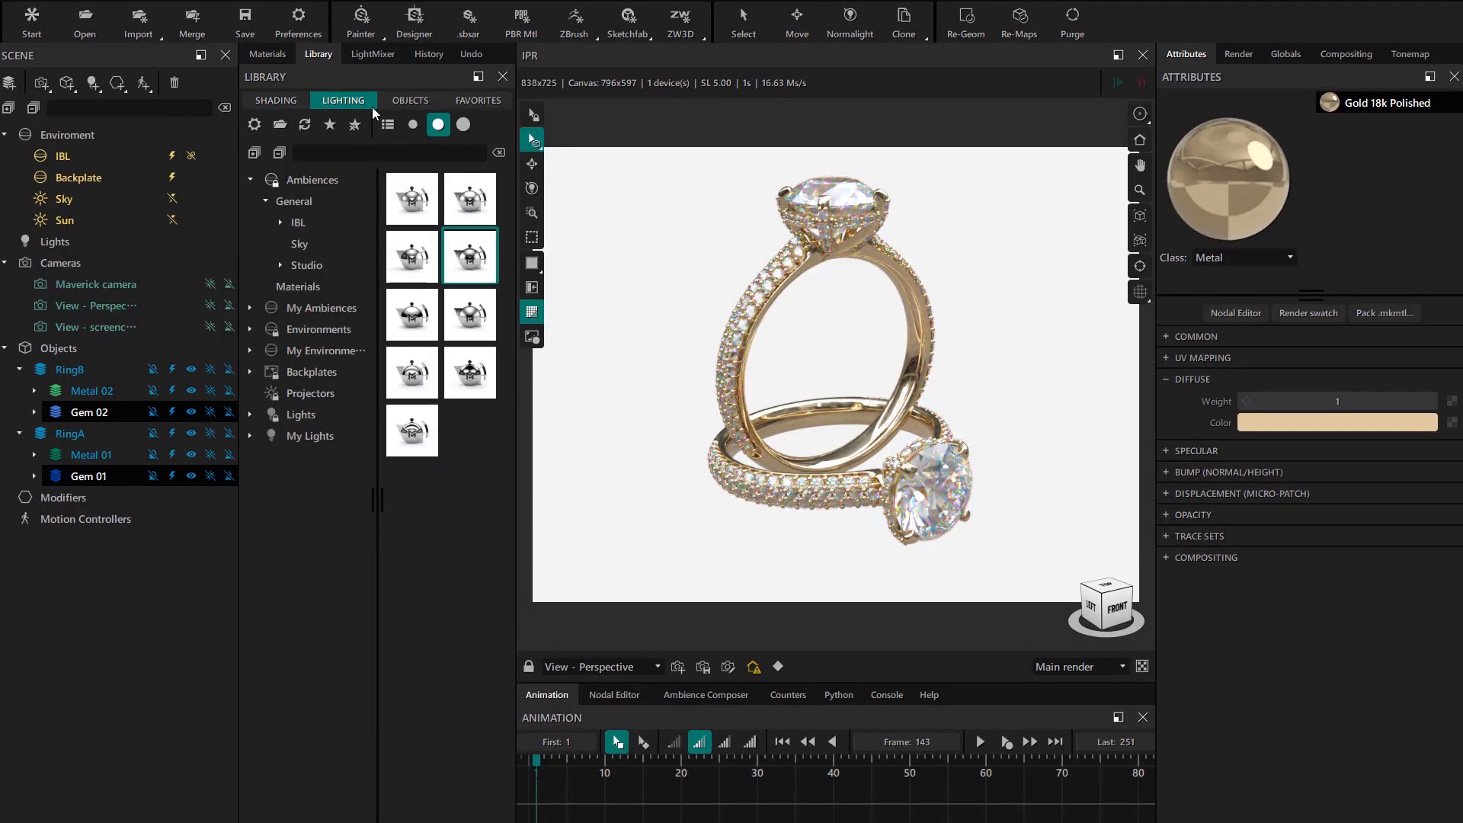
click(280, 265)
click(324, 308)
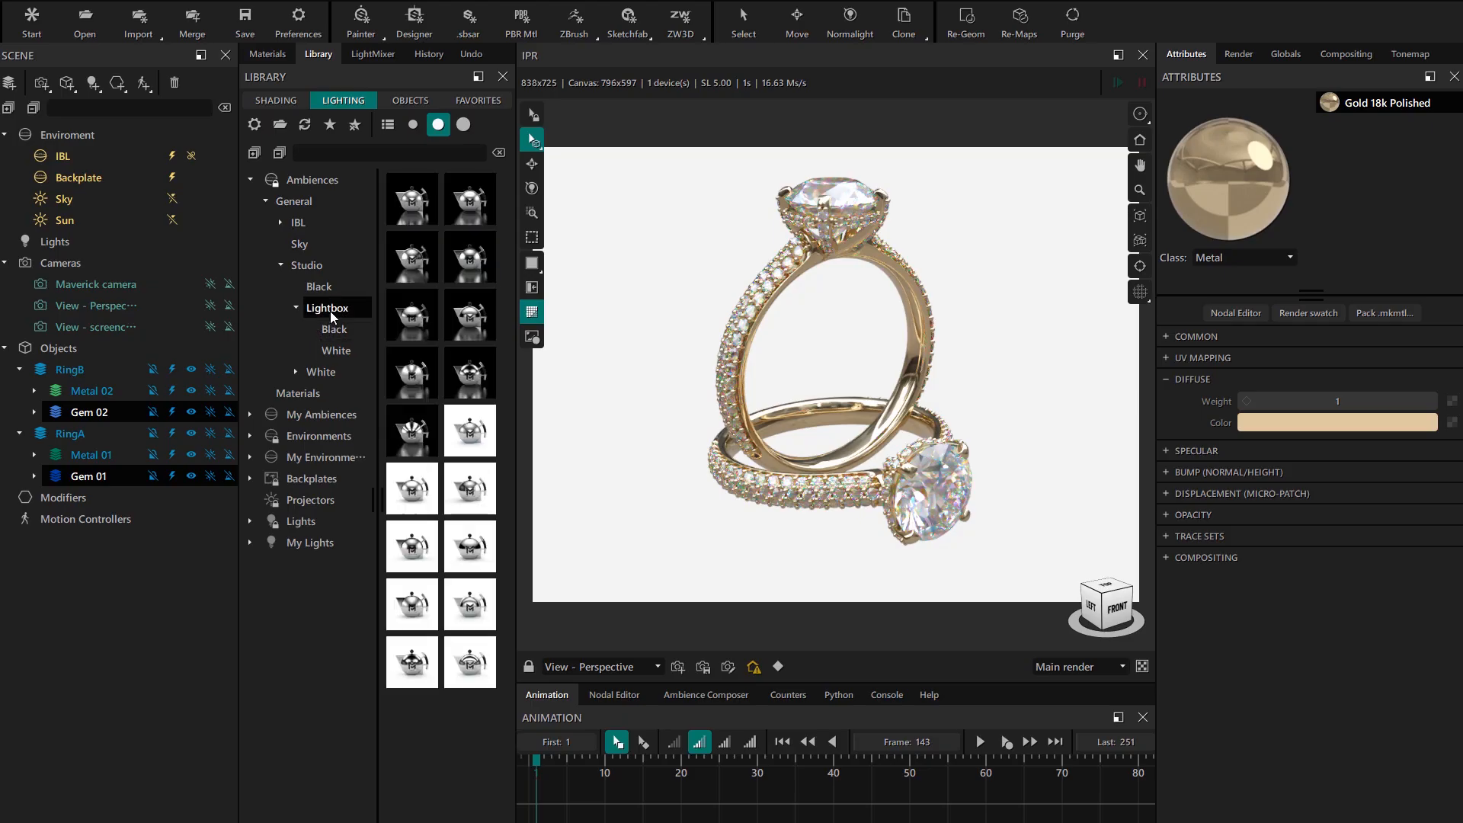
click(330, 352)
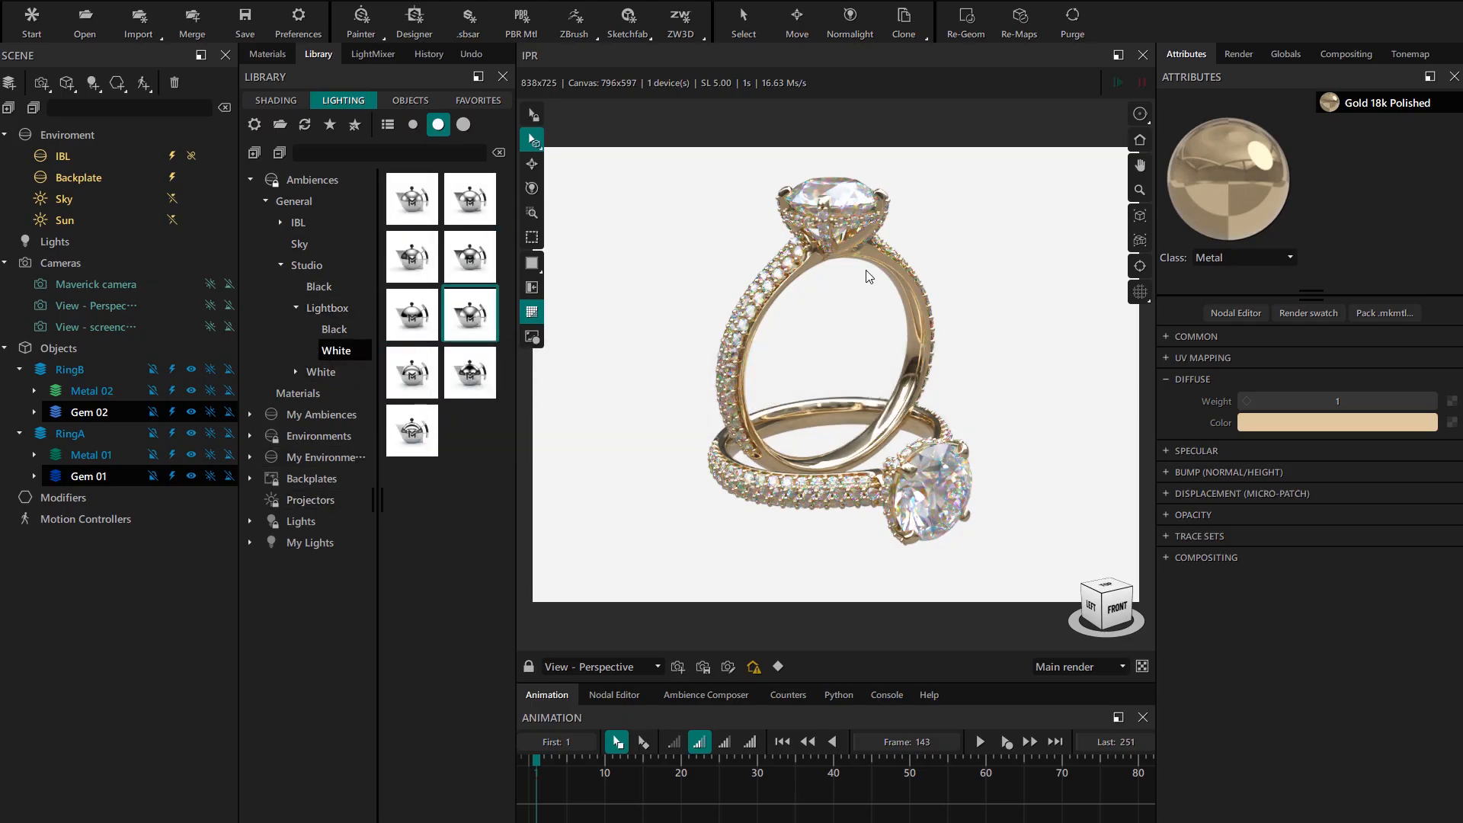
middle_drag(944, 372, 996, 480)
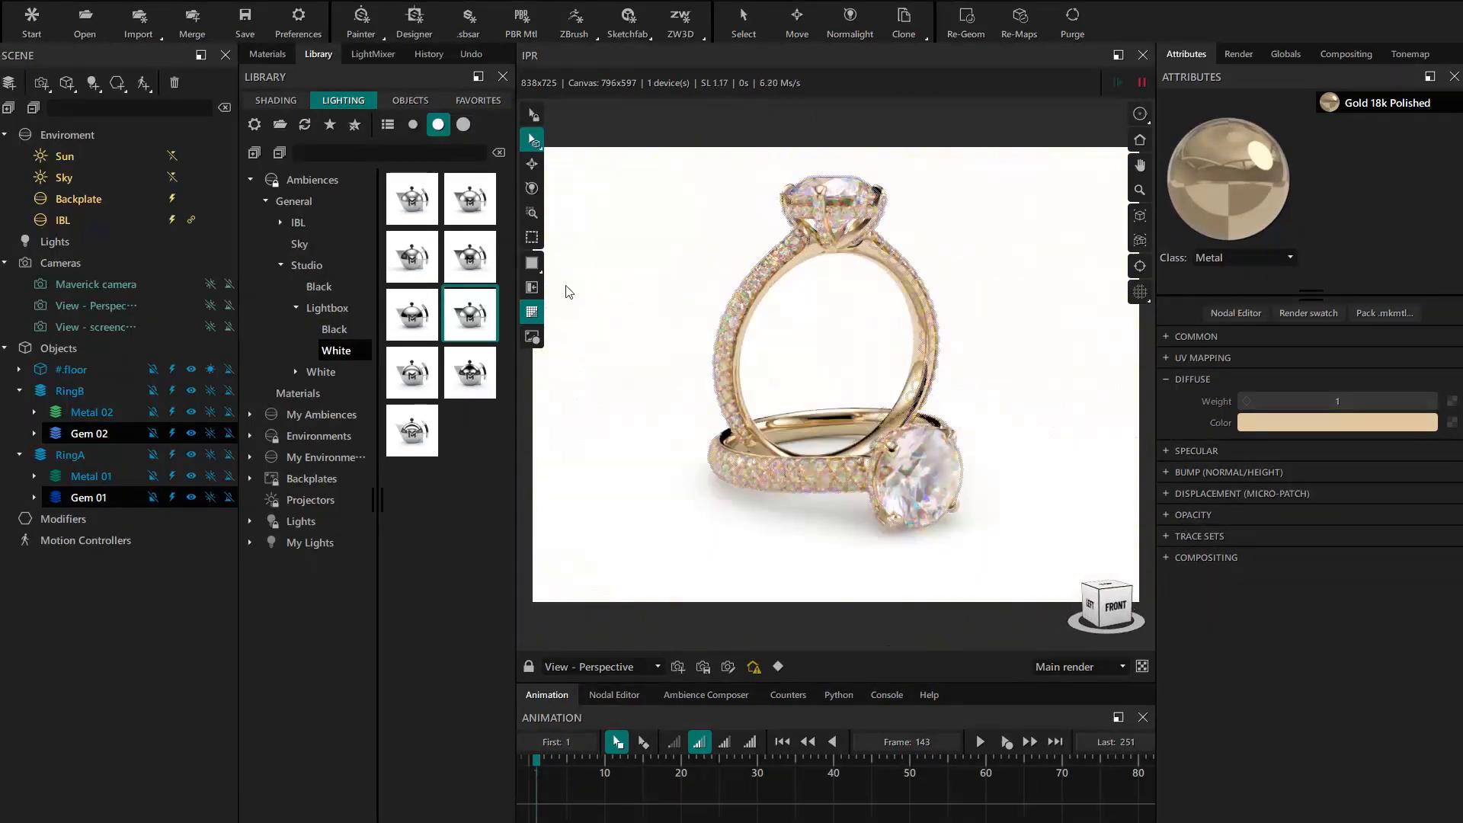
- Try two other White Lightbox ambiences on the scene and compare their reflections on the rings from different angles
drag(473, 260, 863, 358)
middle_drag(954, 404, 865, 436)
drag(470, 374, 887, 356)
middle_drag(792, 360, 835, 355)
click(705, 428)
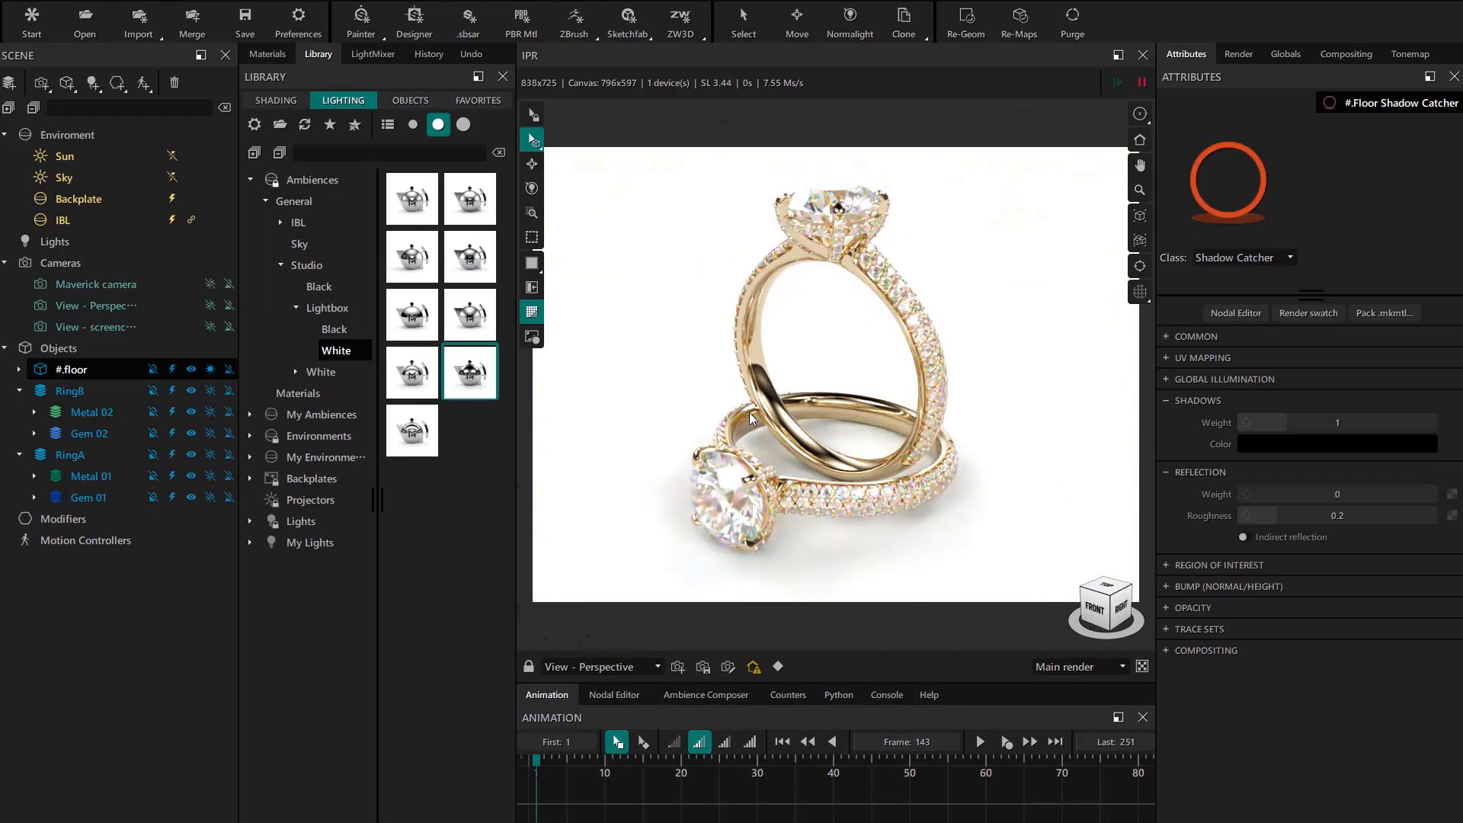
middle_drag(888, 438, 943, 415)
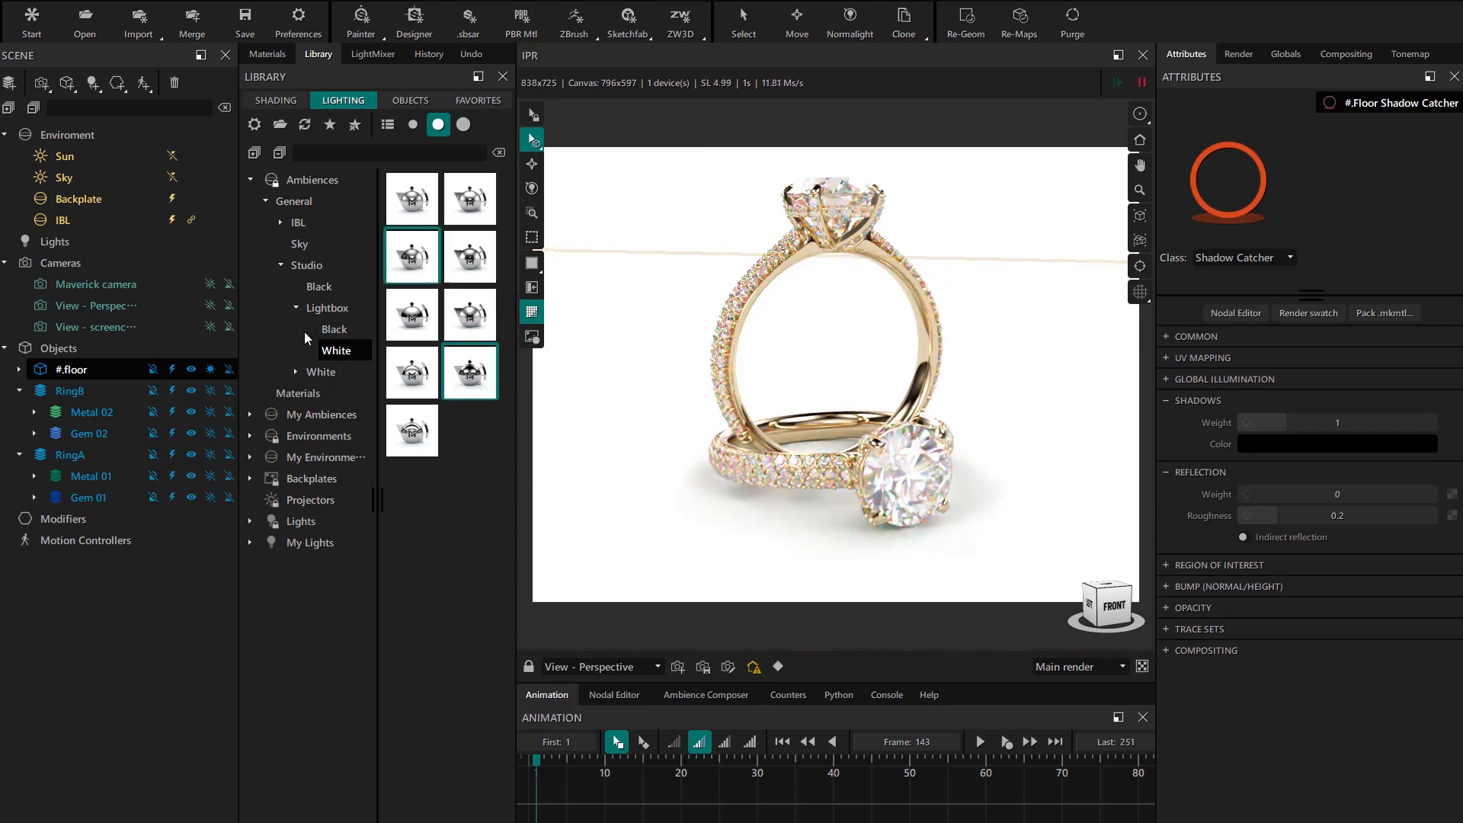
- Light the rings with the White Lightbox ambience from the third row, second column of its thumbnails, and clear the object selection
drag(468, 317, 678, 355)
click(682, 230)
mouse_move(869, 418)
middle_down()
mouse_move(827, 427)
mouse_move(870, 425)
middle_up()
- Purge the unused materials and maps from the scene
click(267, 54)
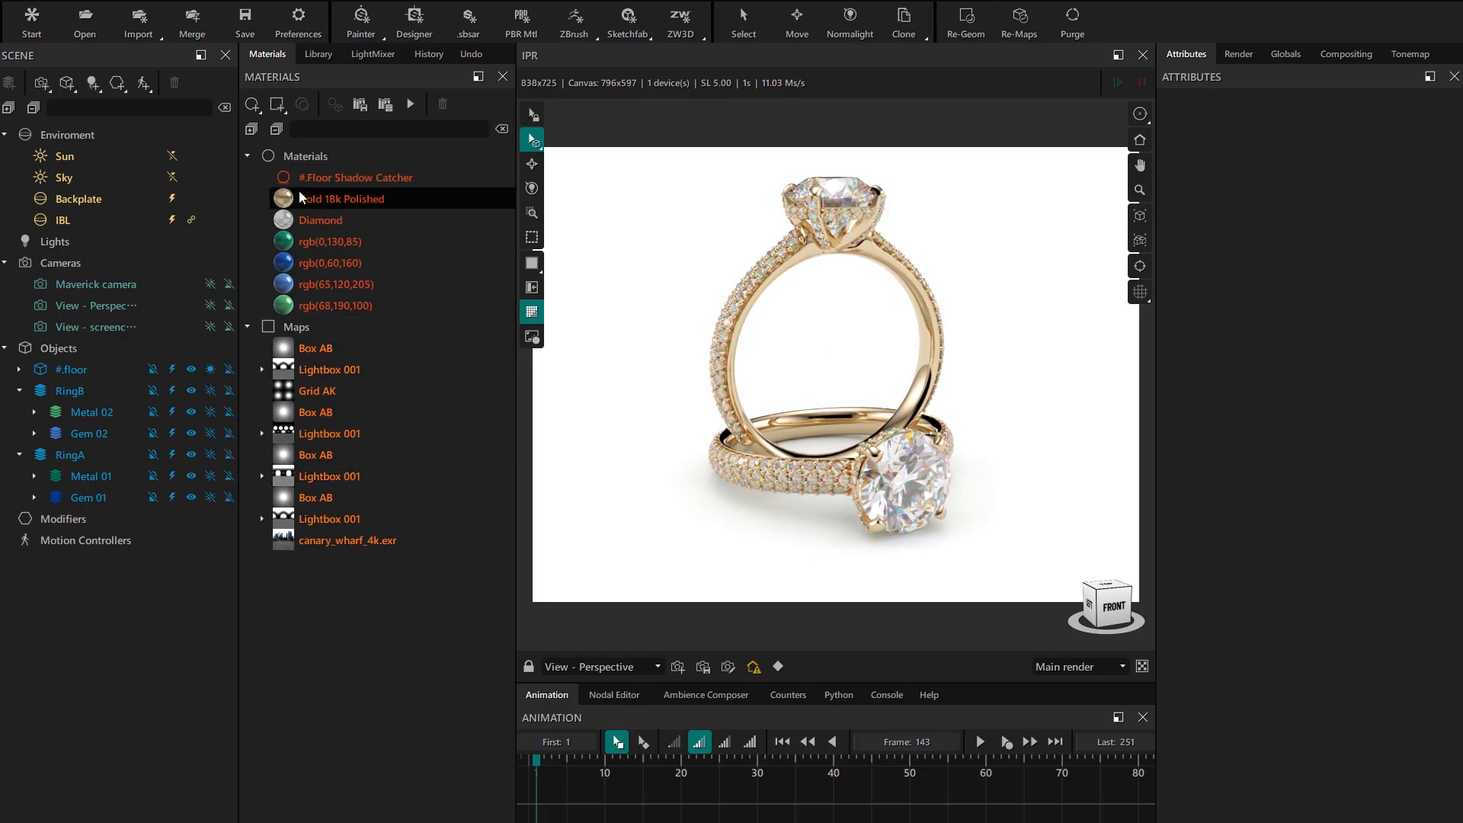
click(1072, 21)
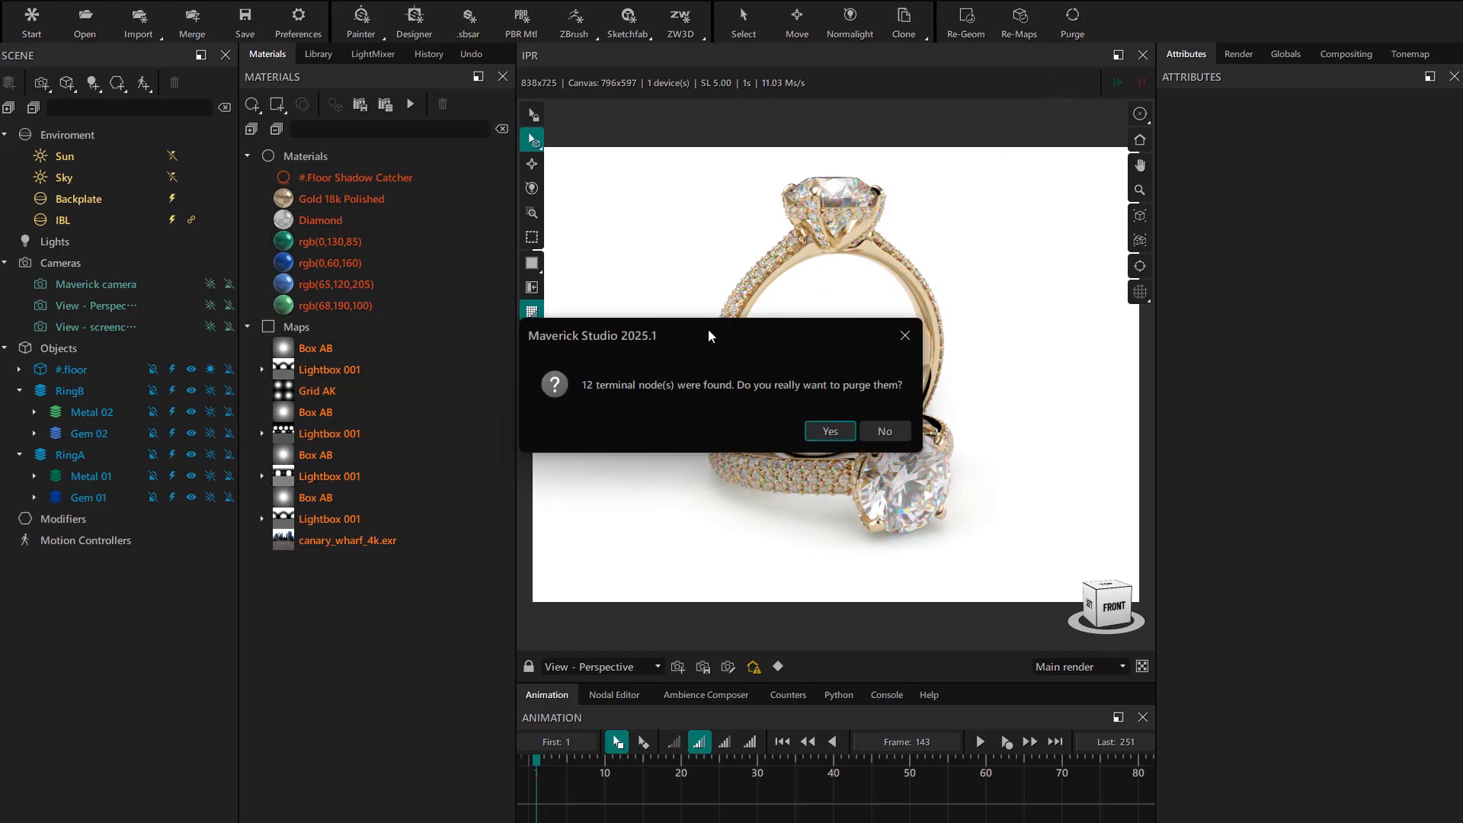
click(830, 431)
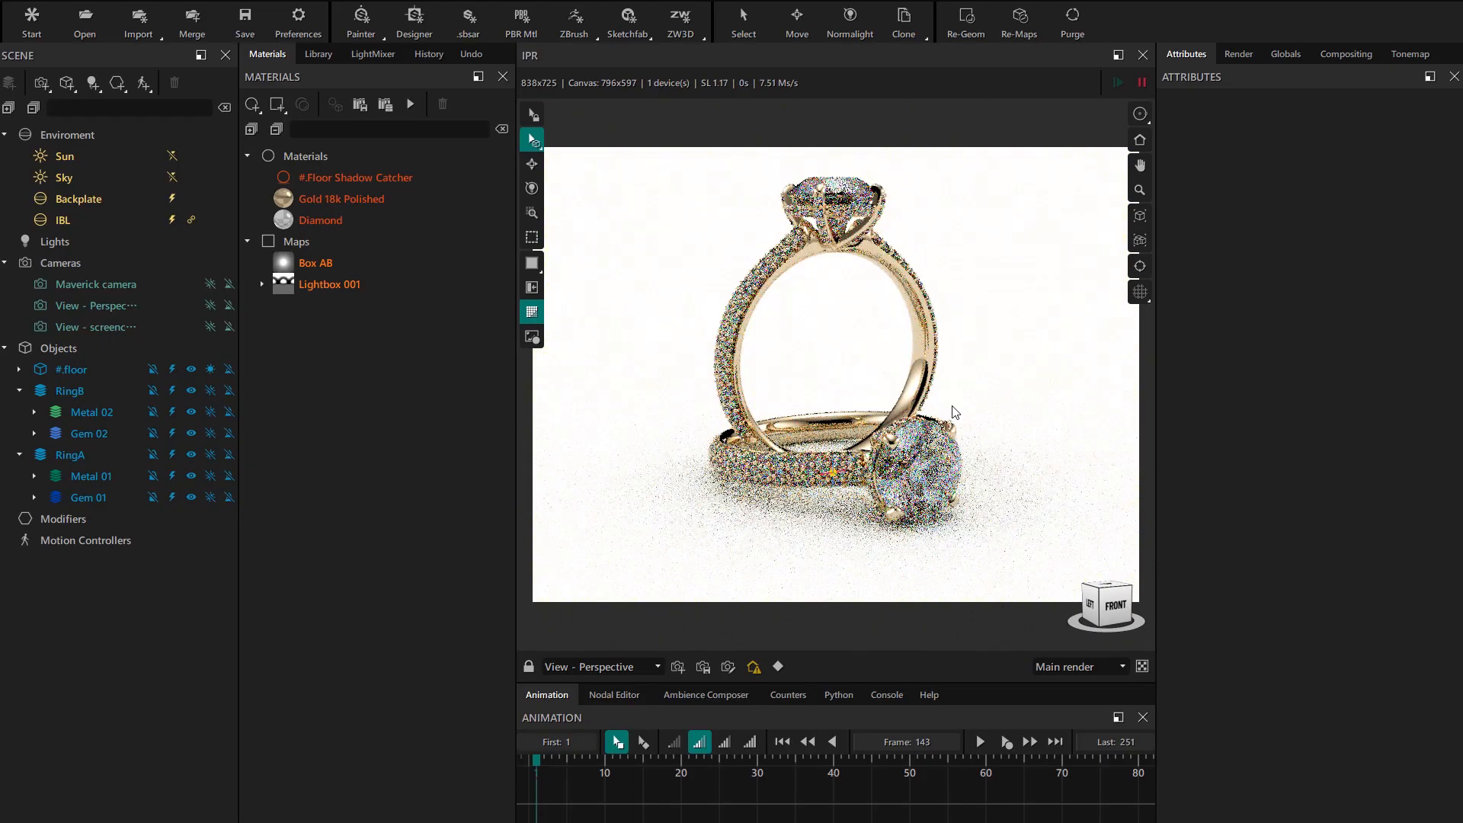
- Load the IBL environment node into an enlarged Nodal Editor and arrange its Lightbox 001 connection for editing
drag(830, 680, 844, 582)
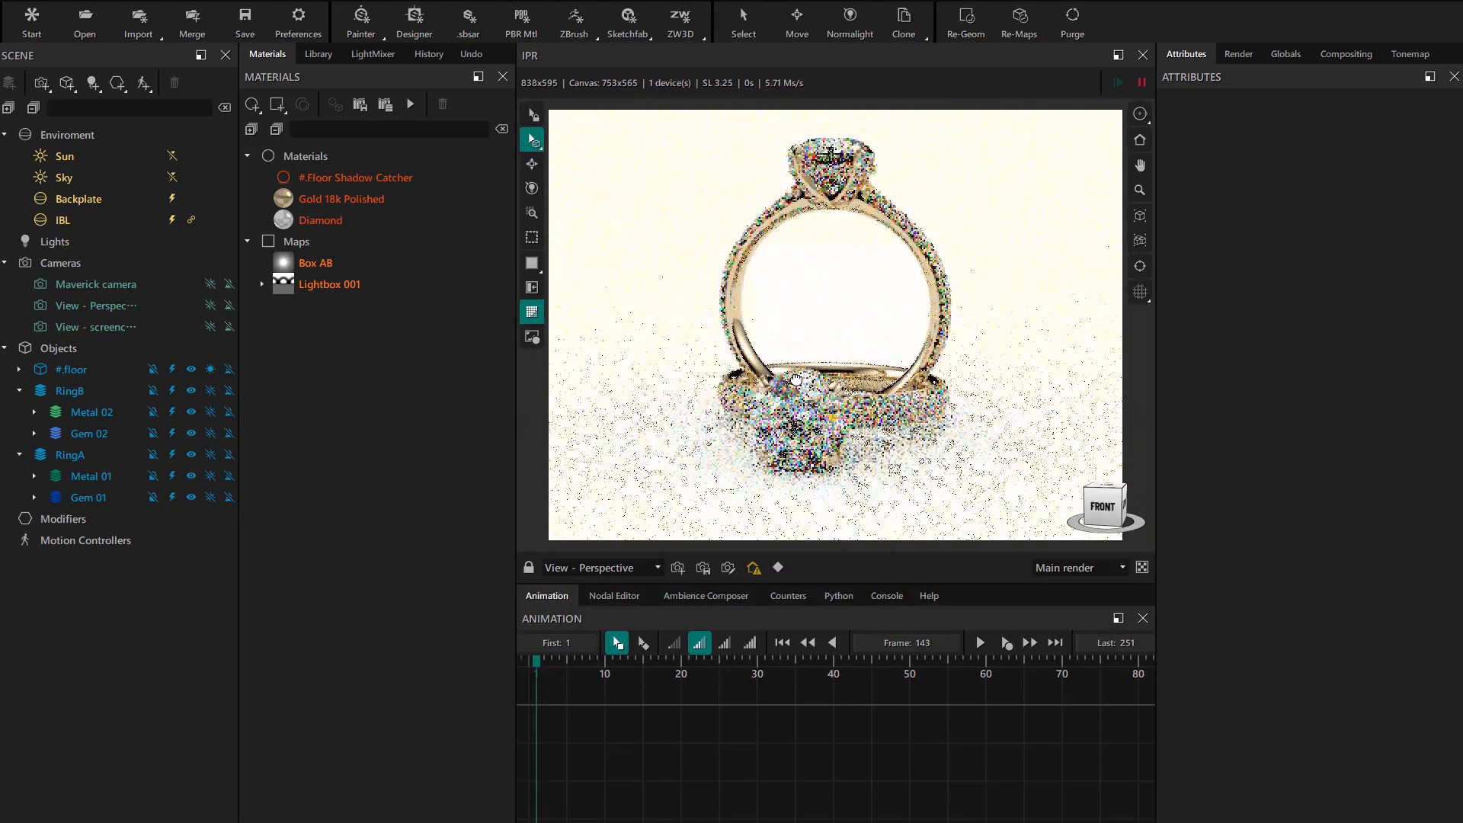
click(620, 598)
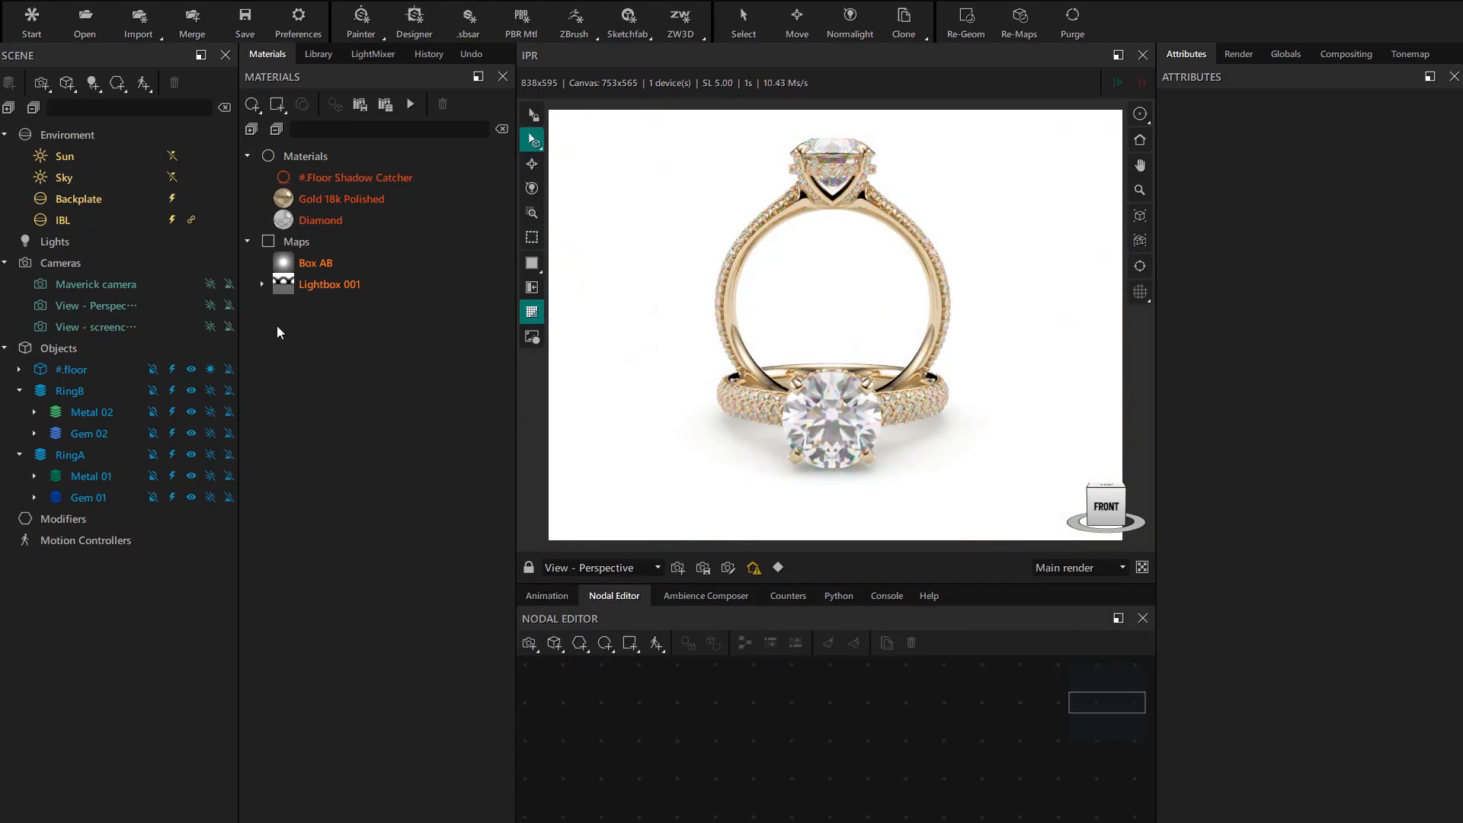
click(33, 227)
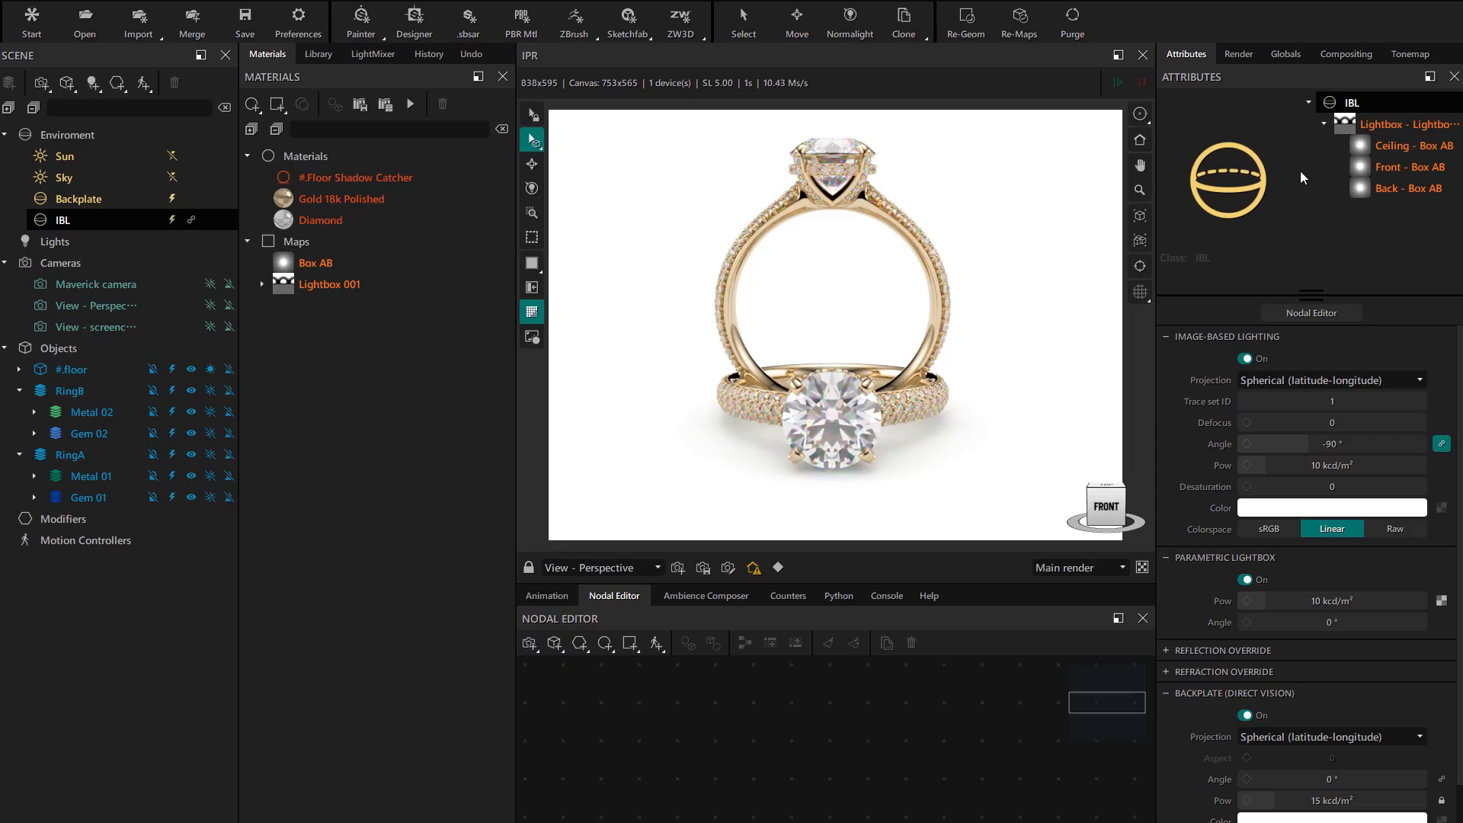
click(1350, 104)
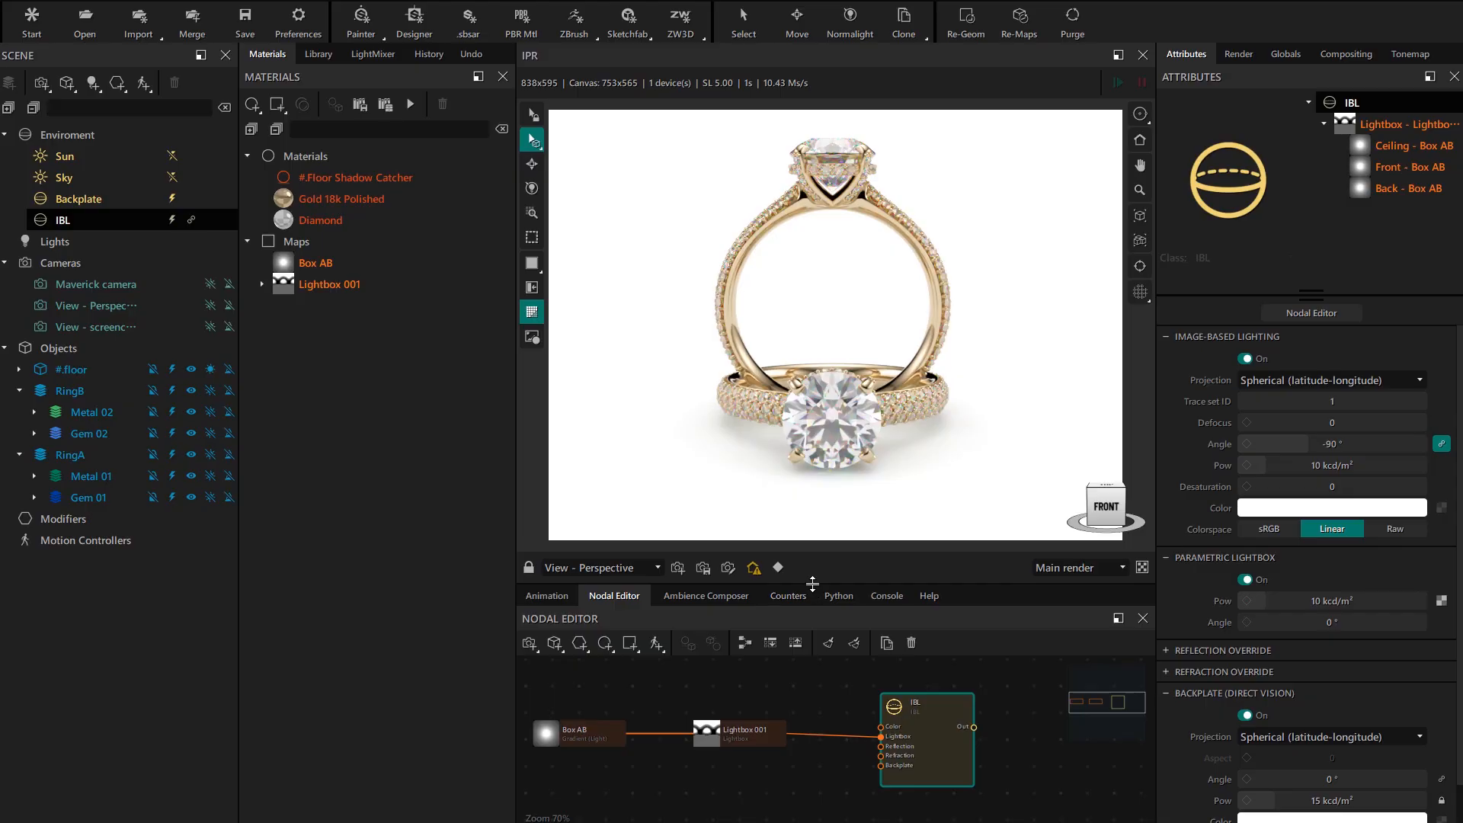
drag(812, 586, 812, 516)
scroll(795, 650, down, 3)
scroll(795, 650, up, 5)
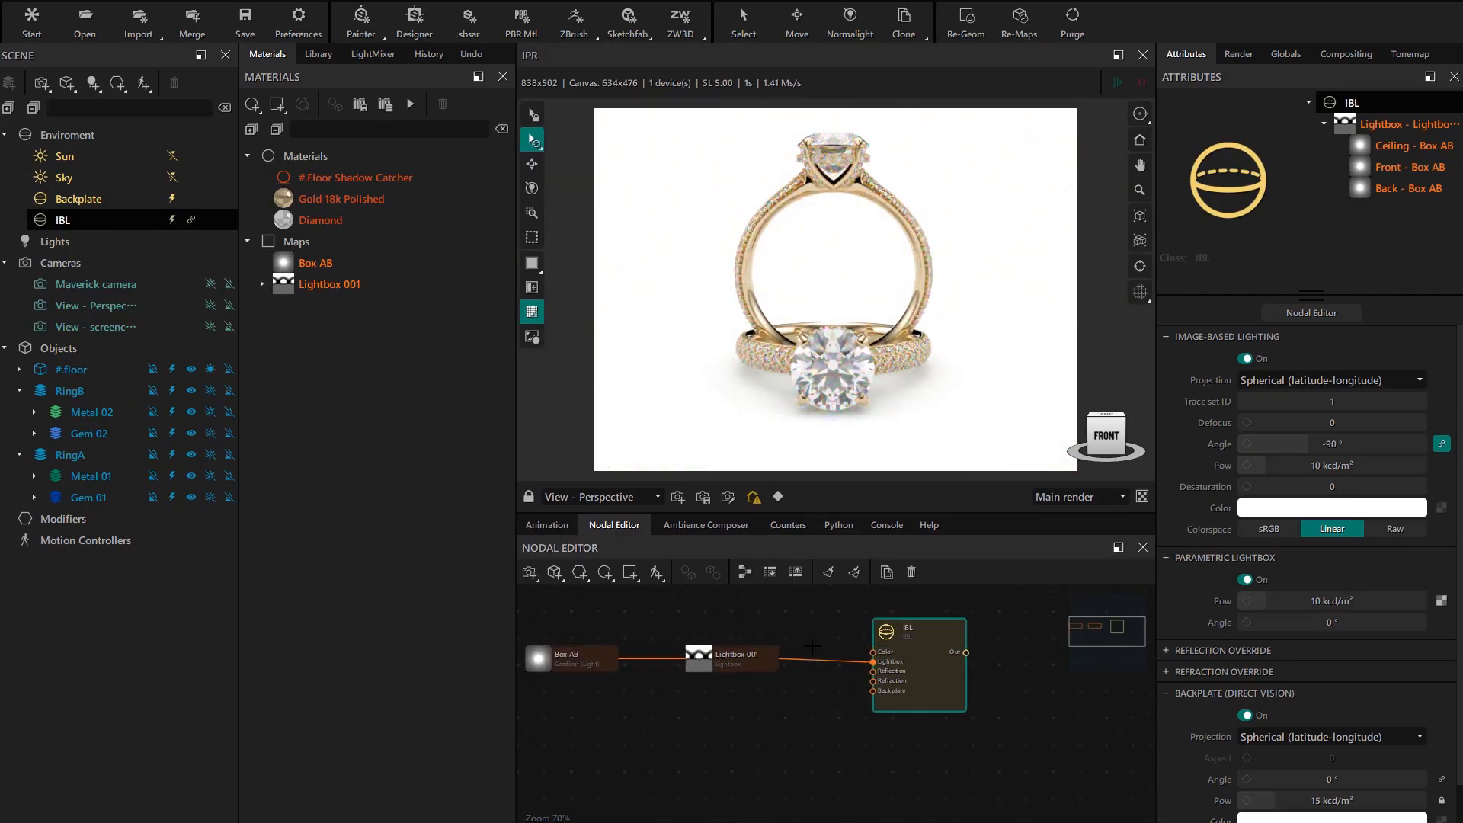
middle_drag(697, 667, 751, 670)
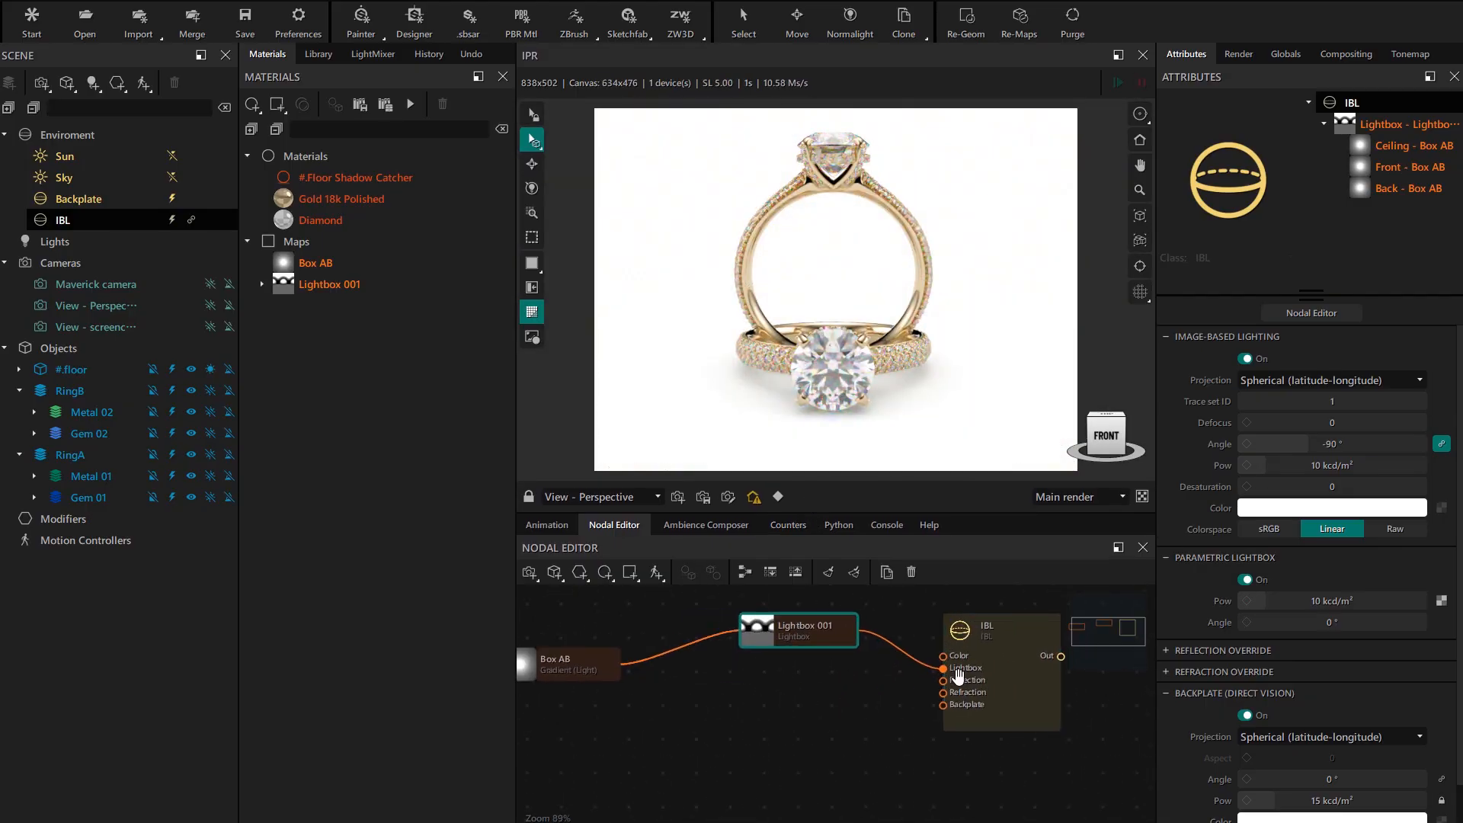
- Enable the refraction override of the IBL and check the front diamond's look up close
middle_drag(794, 342, 873, 336)
scroll(906, 340, up, 3)
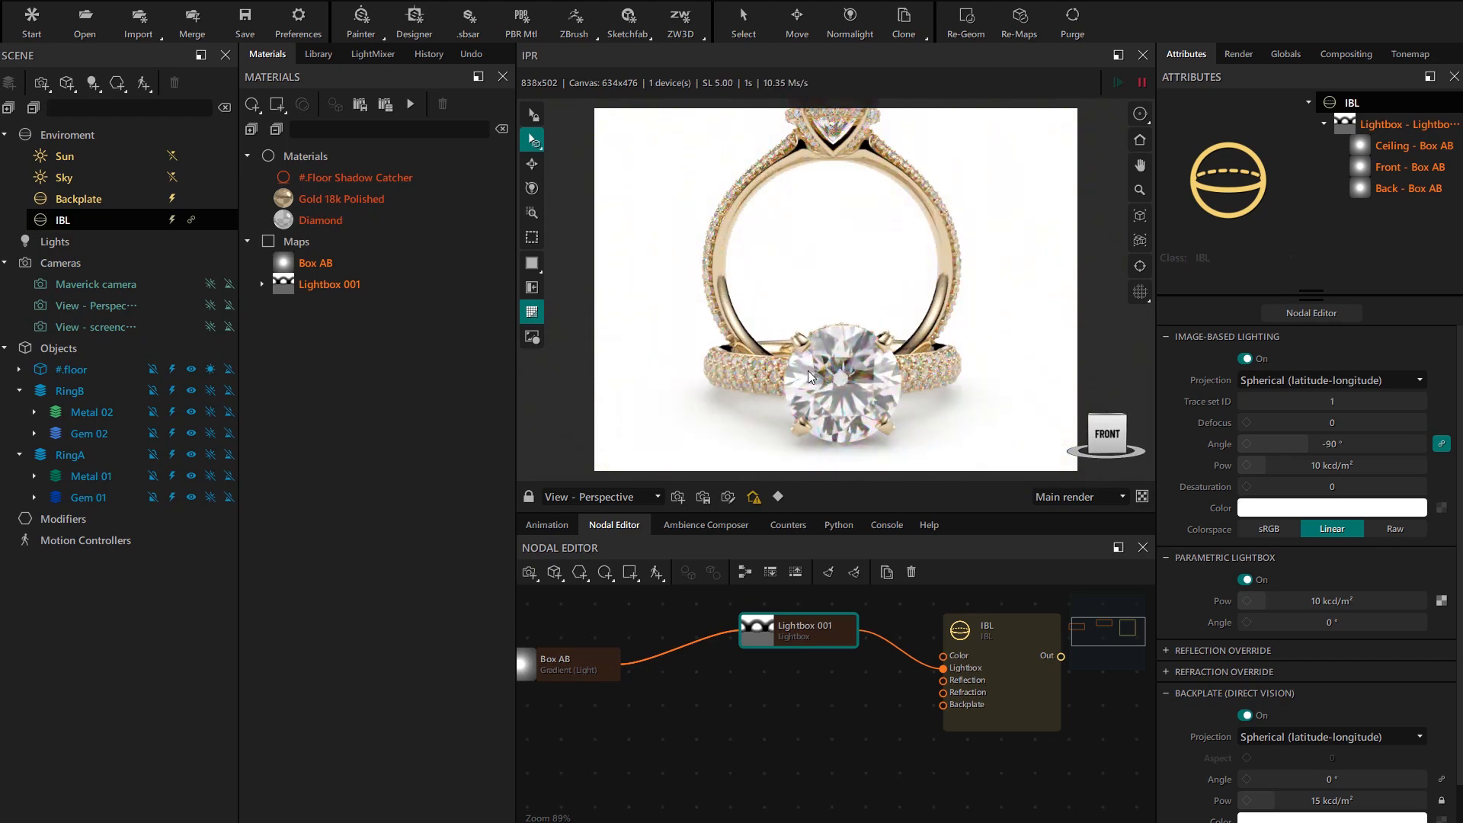
click(1000, 679)
click(1177, 674)
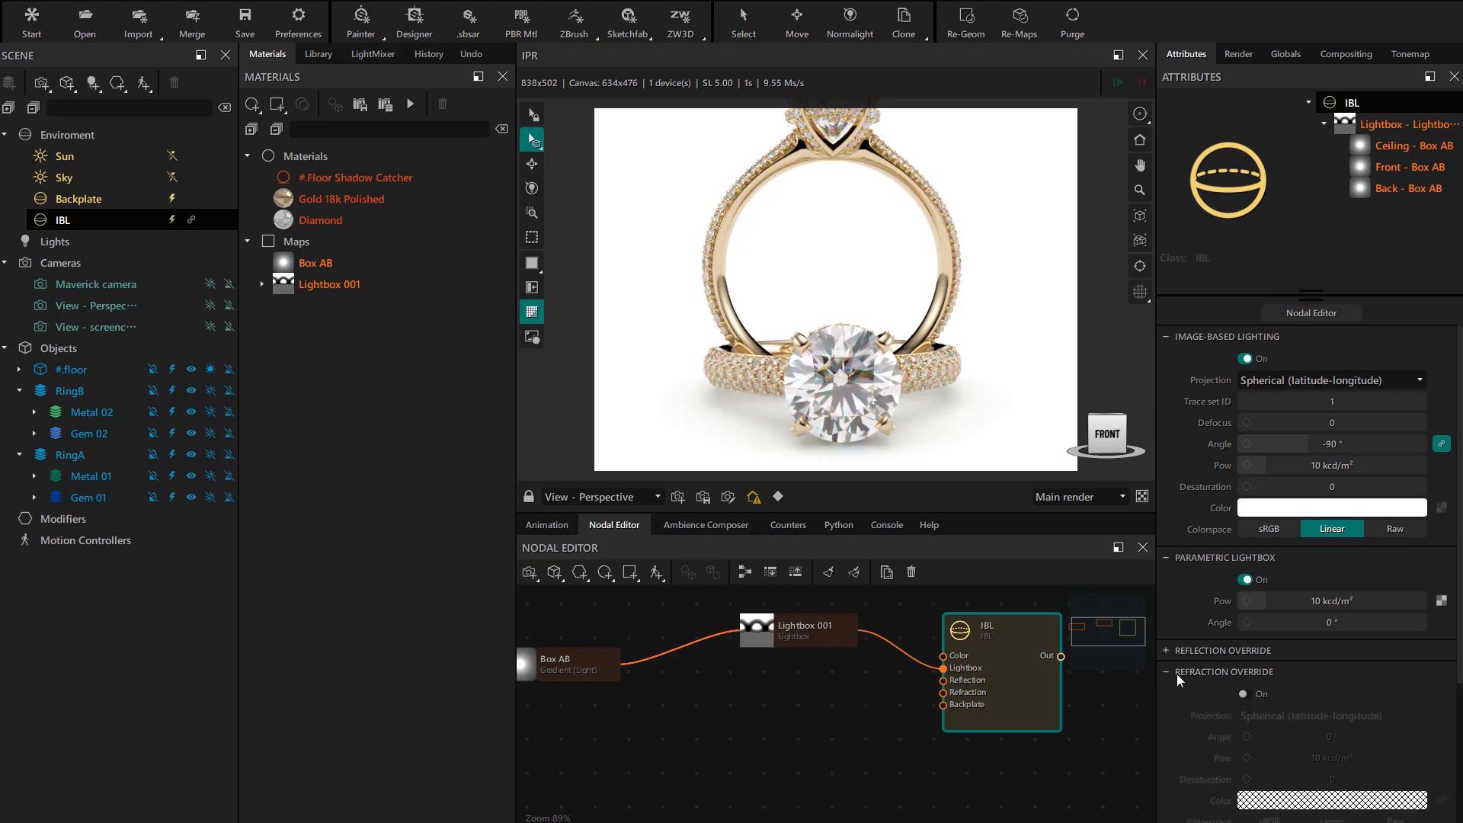
click(1245, 695)
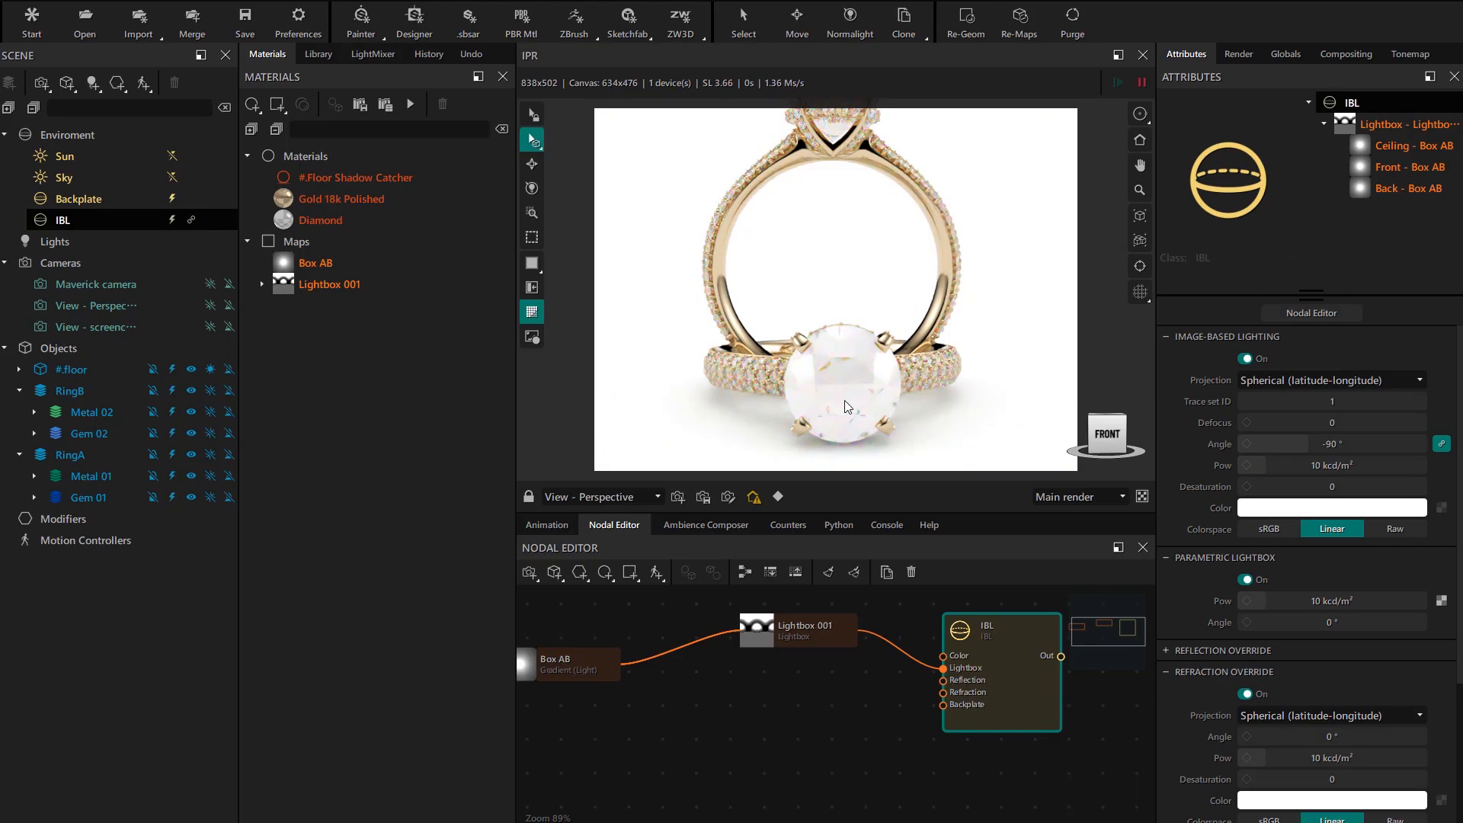
drag(853, 389, 922, 400)
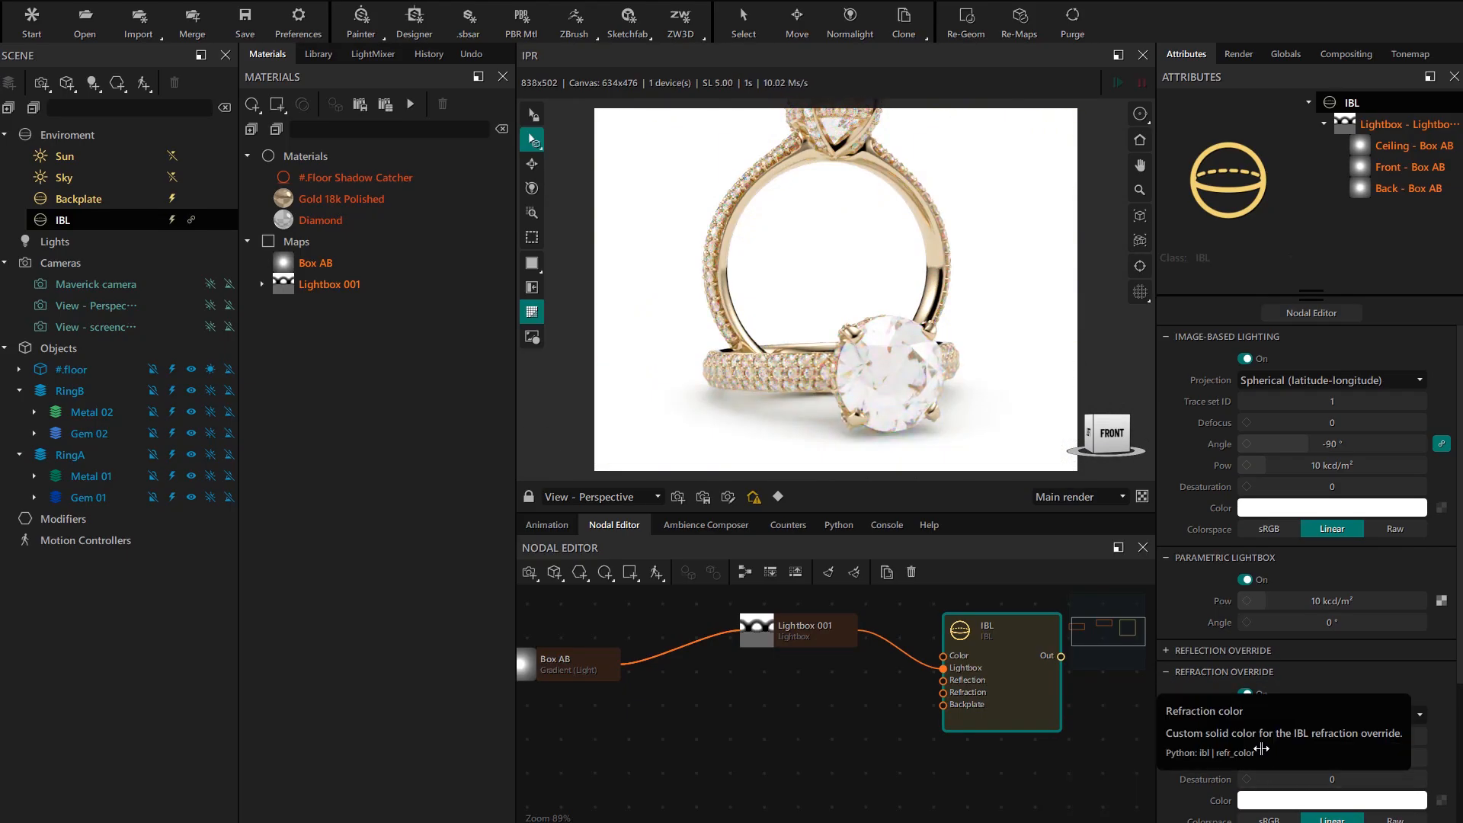
- Try an orange refraction override color on the IBL, then restore it to white
click(1212, 558)
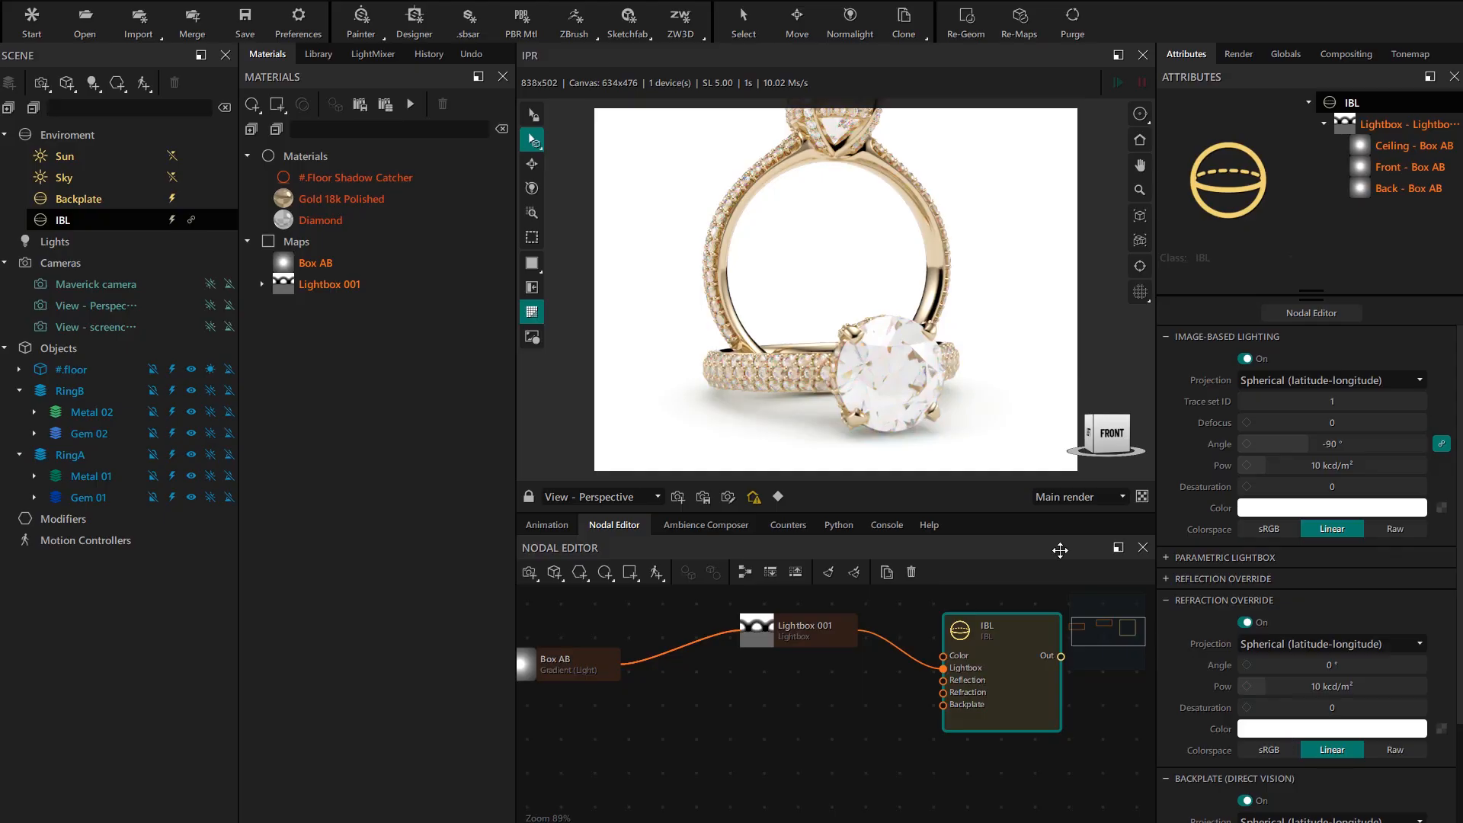
click(1285, 730)
click(1213, 771)
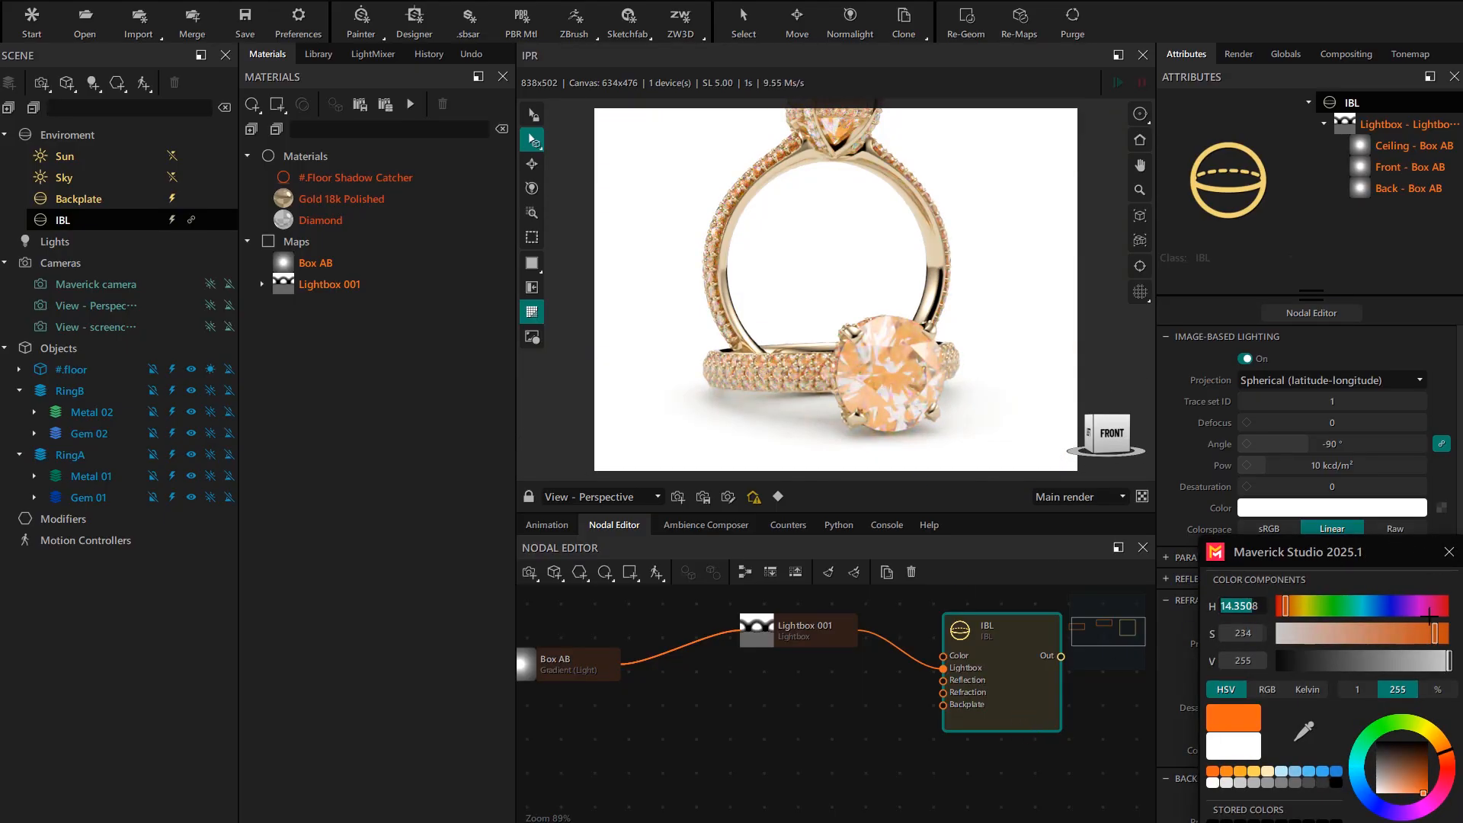
click(1242, 752)
click(1007, 547)
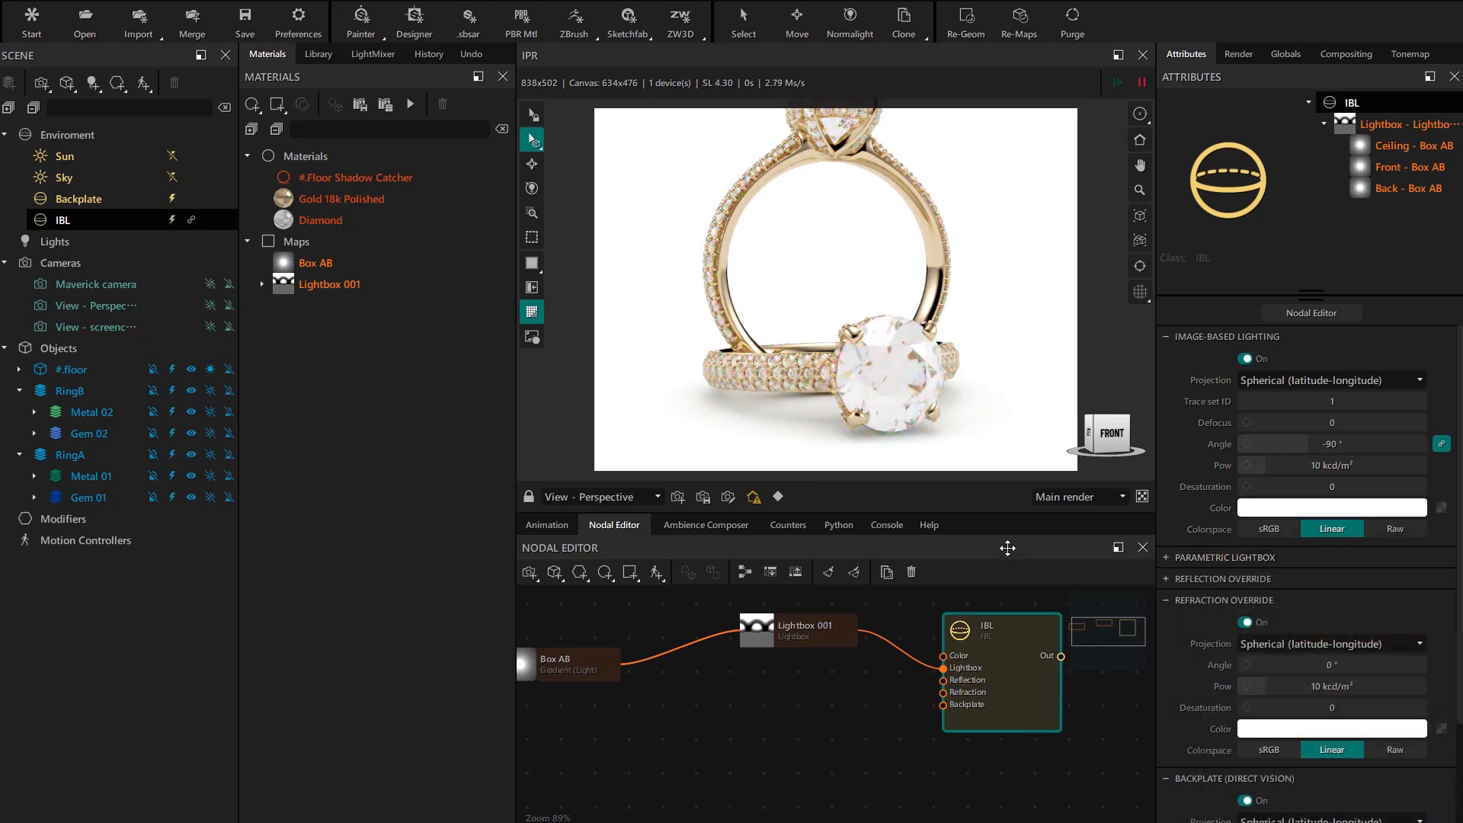
- Add a Gradient (Light) map node to the graph and place it beside the IBL node, below Lightbox 001
right_click(876, 702)
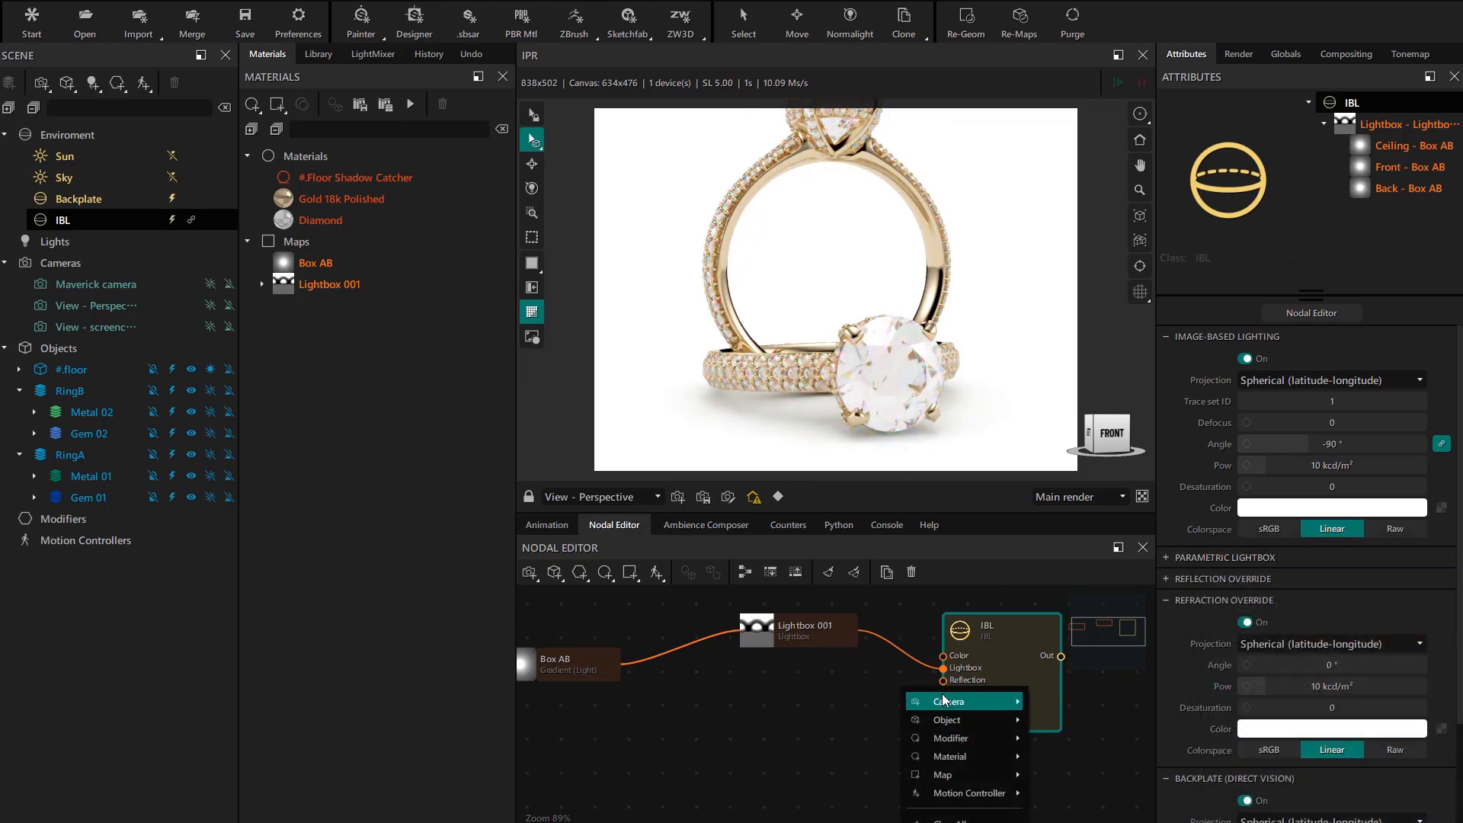
mouse_move(970, 774)
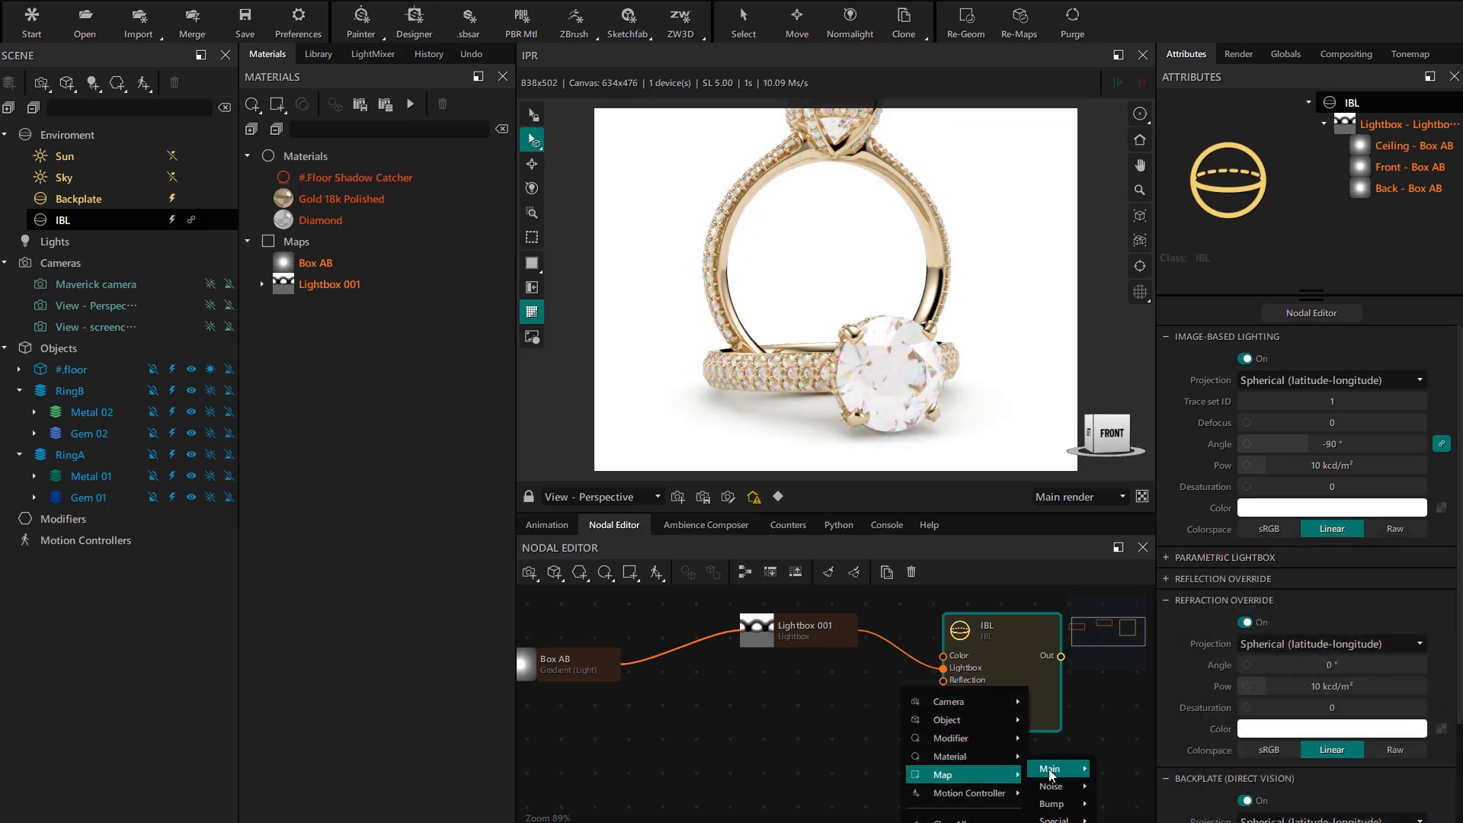
mouse_move(1051, 771)
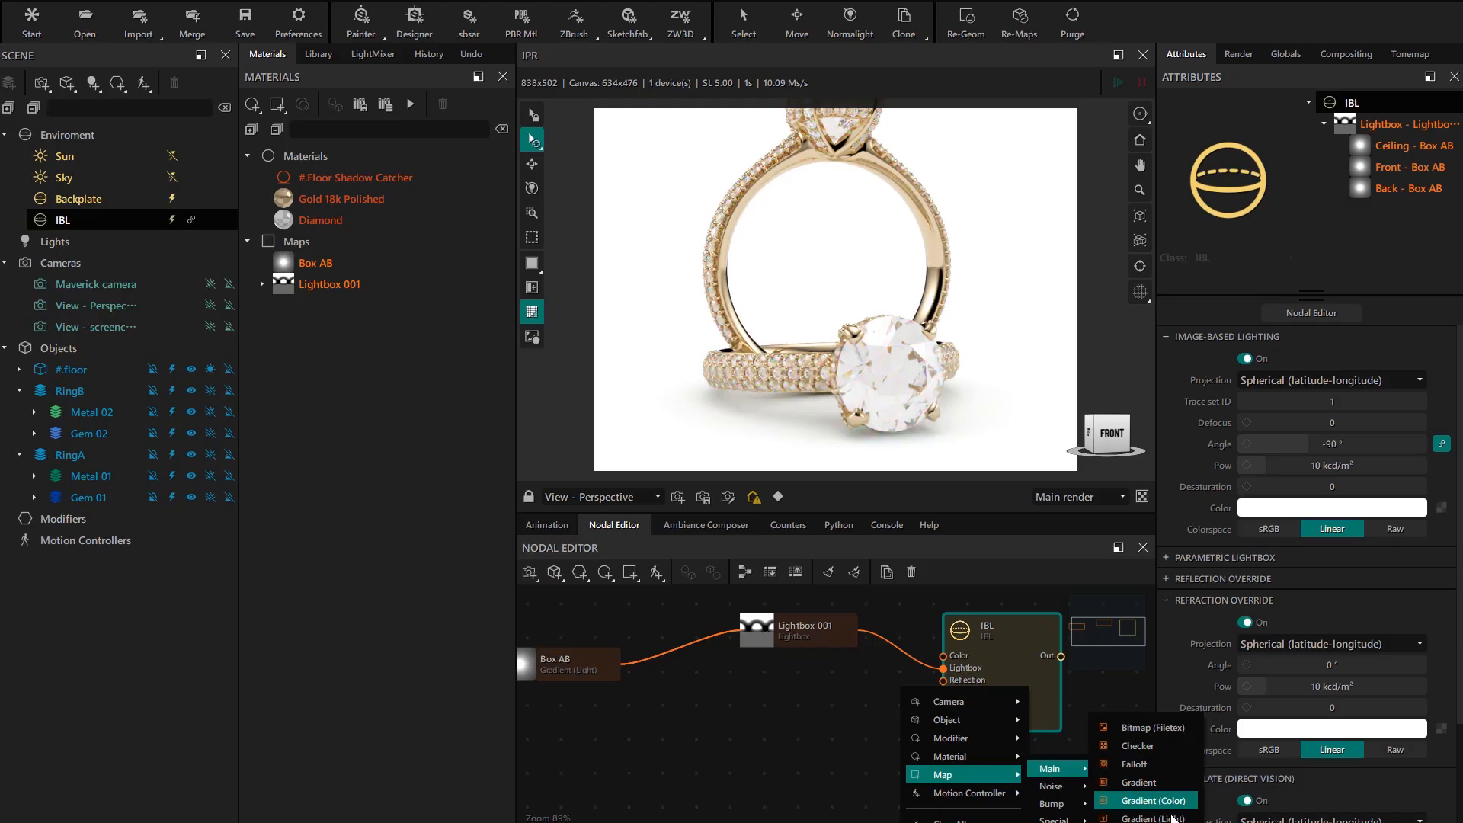
click(1150, 817)
drag(949, 748, 748, 692)
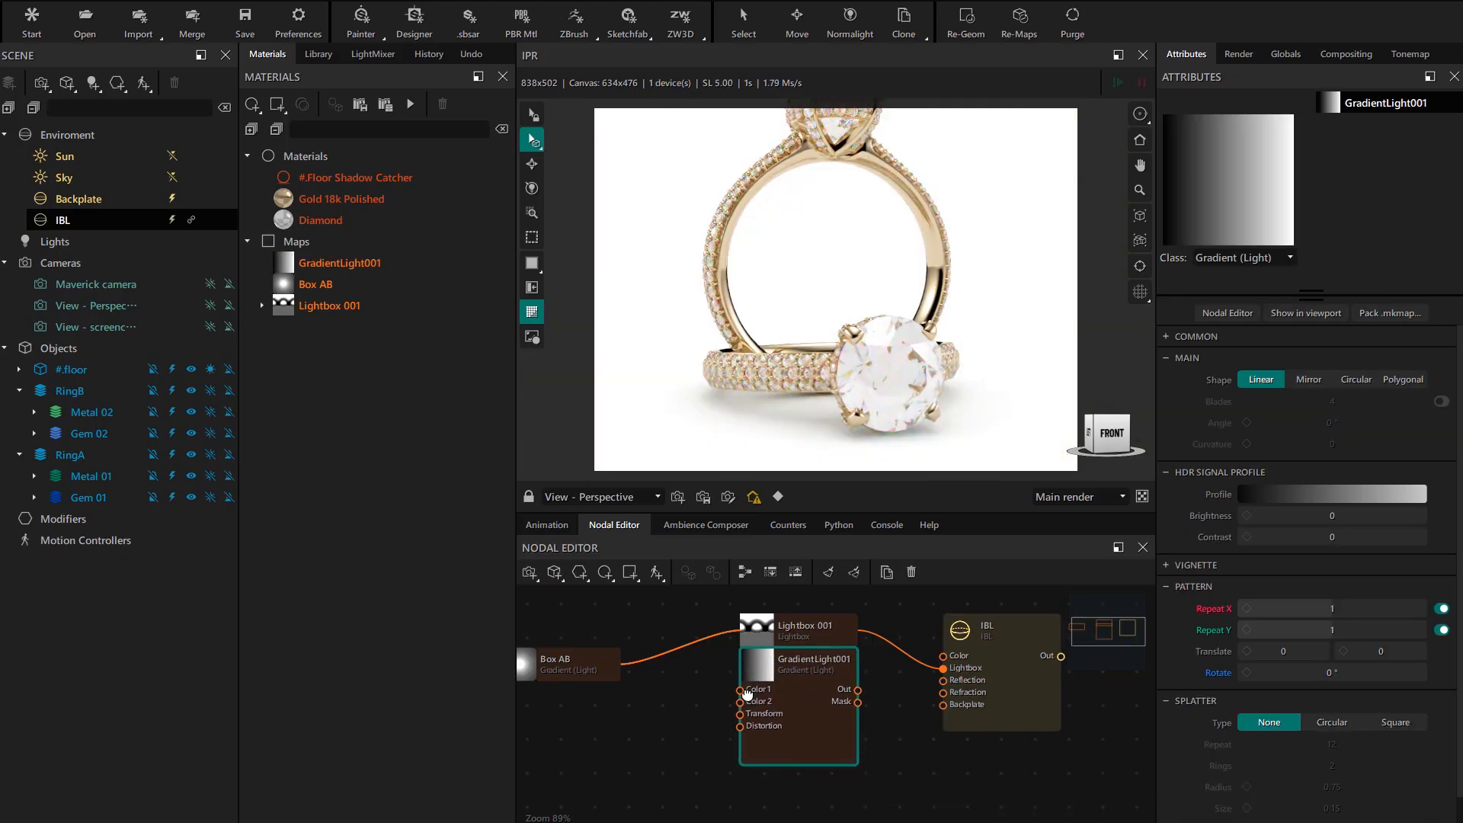
scroll(848, 665, up, 3)
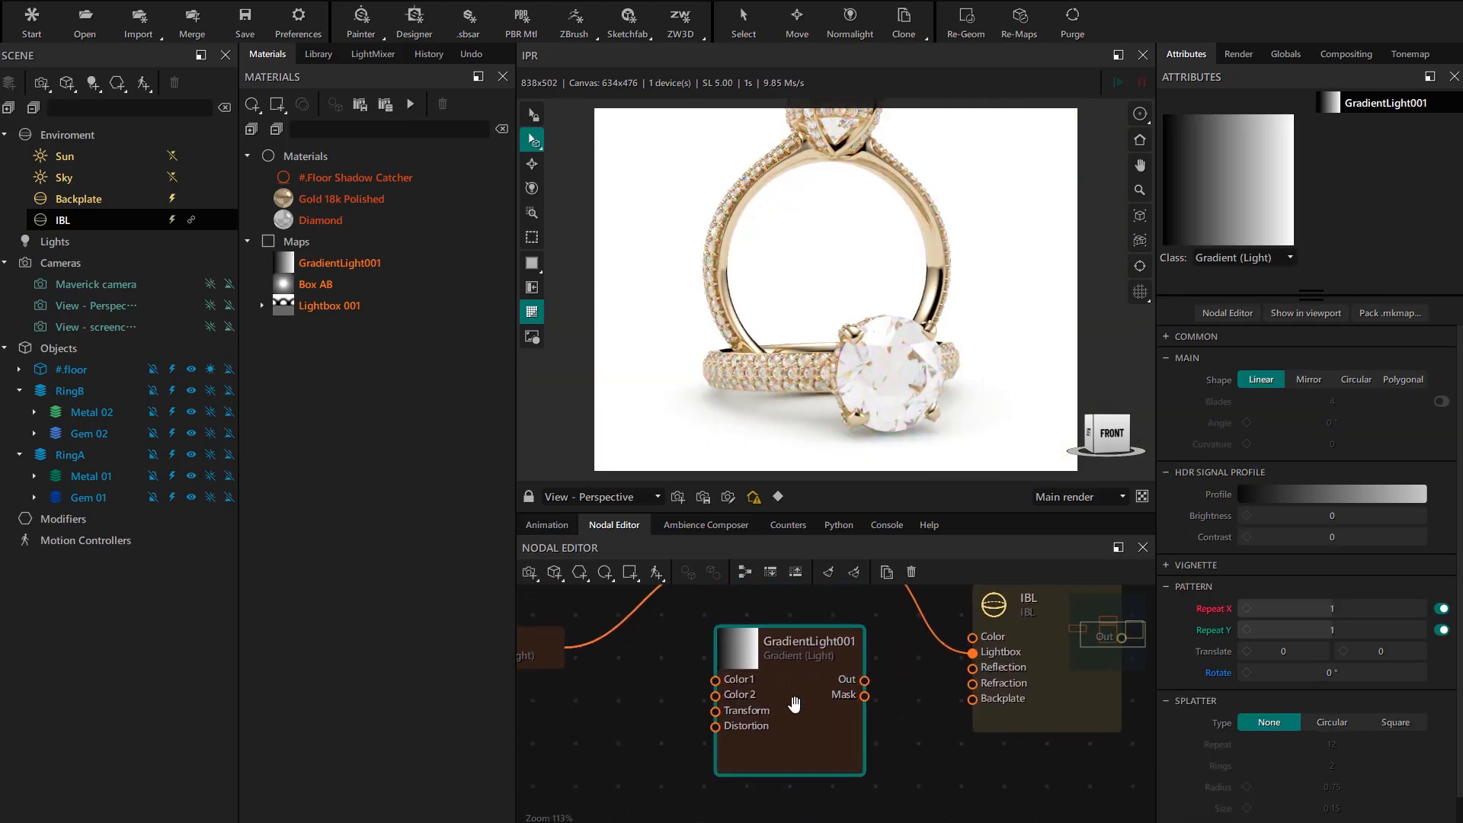
- Make the light gradient Polygonal and set its pattern to repeat 5 times in both X and Y
click(1413, 382)
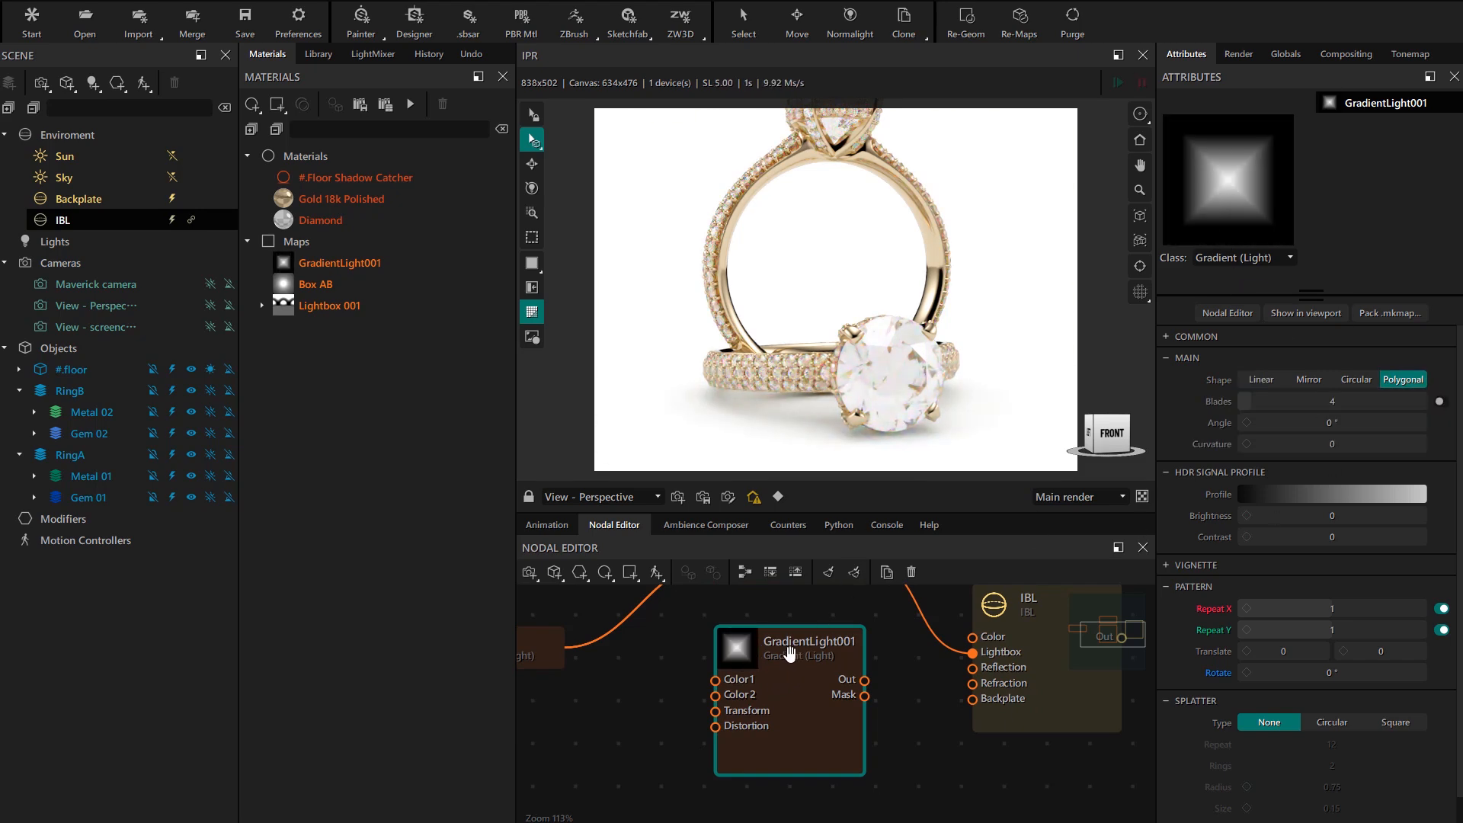
double_click(1330, 608)
text(5)
key(Return)
double_click(1339, 630)
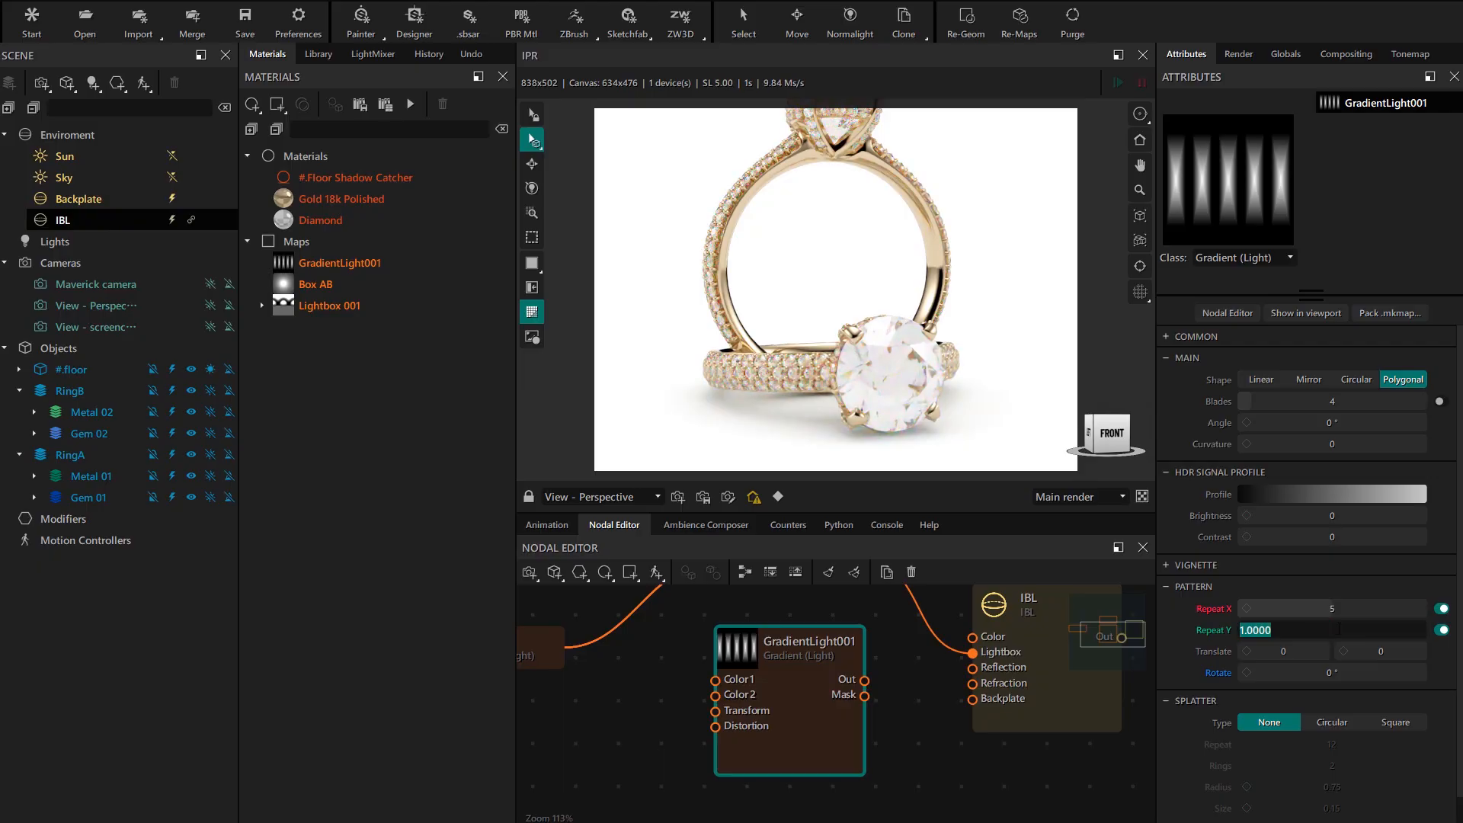
text(5)
key(Return)
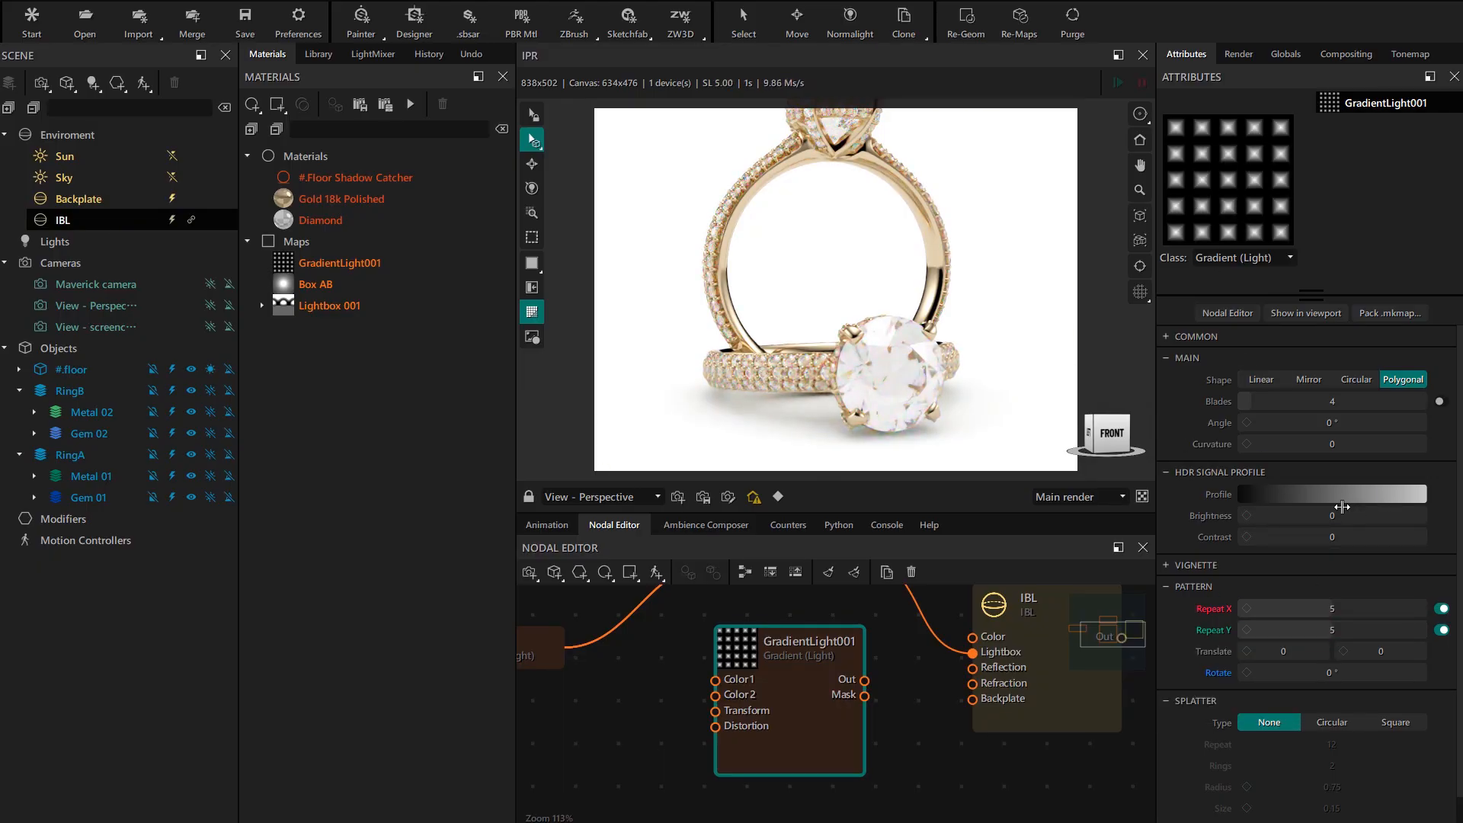
- Set the light gradient's HDR signal profile to brightness 4 and contrast 4
double_click(1339, 516)
text(4)
key(Return)
double_click(1331, 536)
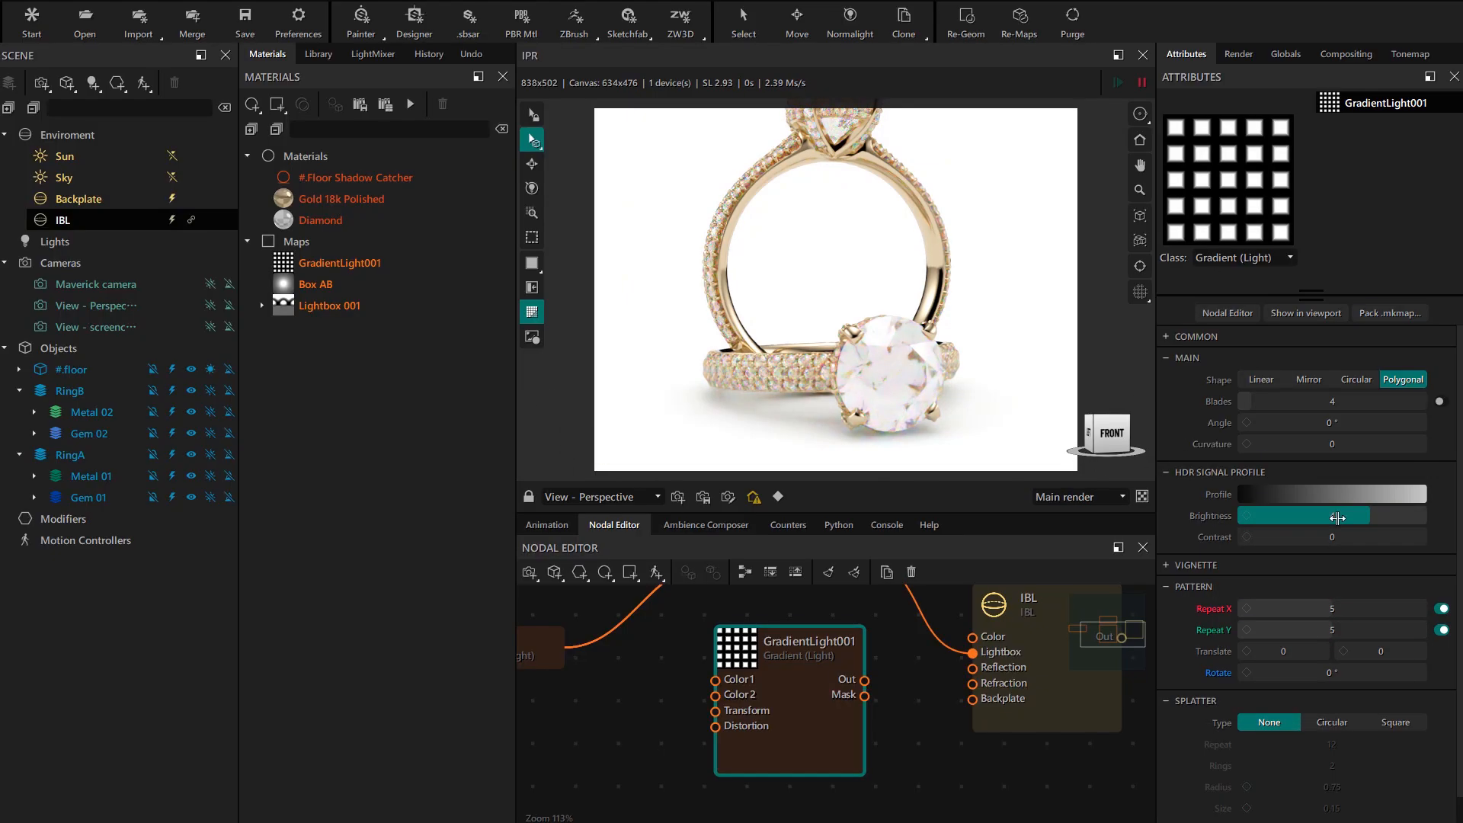
text(4)
key(Return)
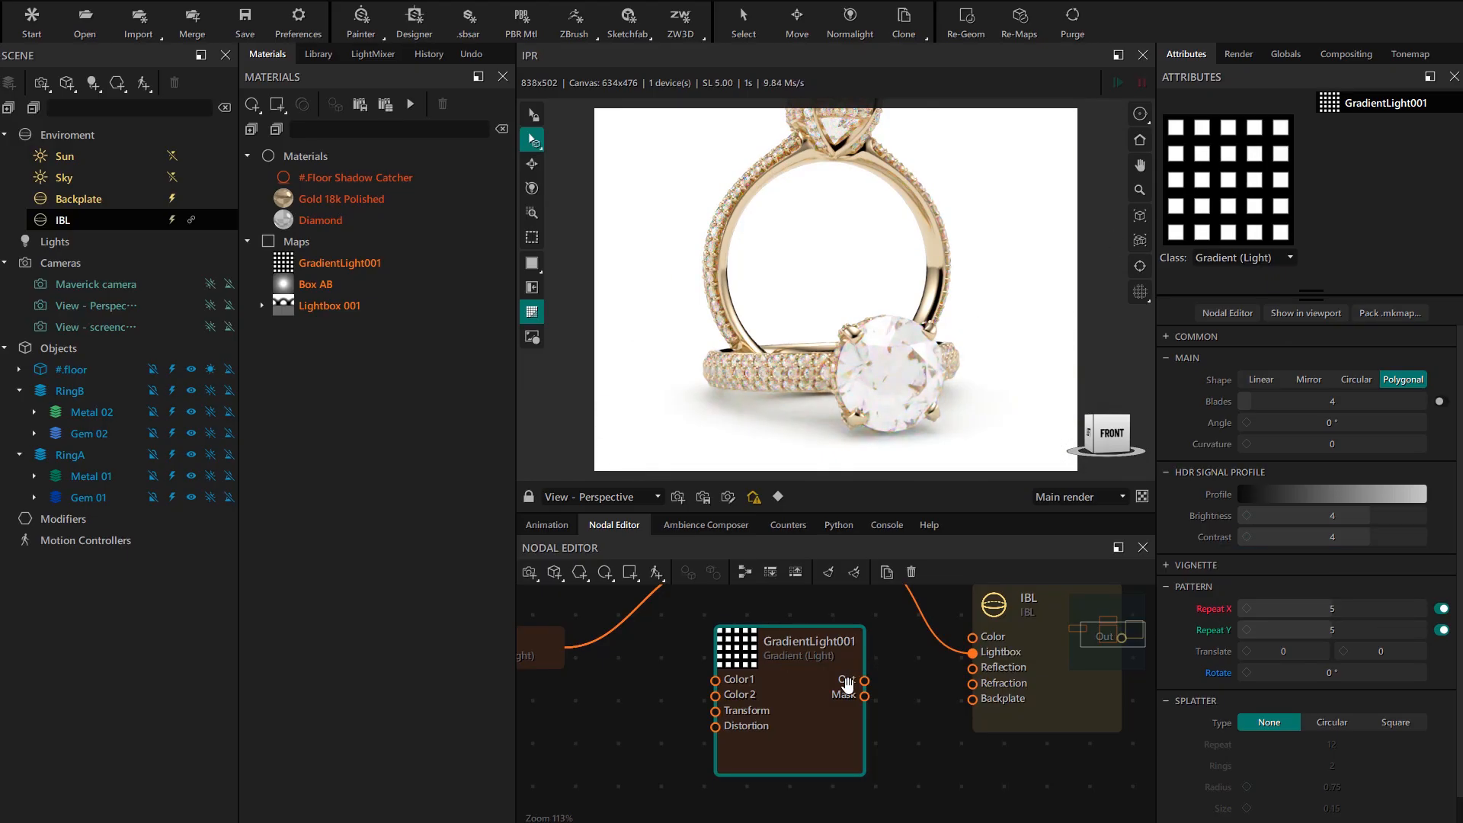
- Add a Spherical Xform map node and connect its output to the light gradient's Transform input
middle_drag(814, 680, 883, 675)
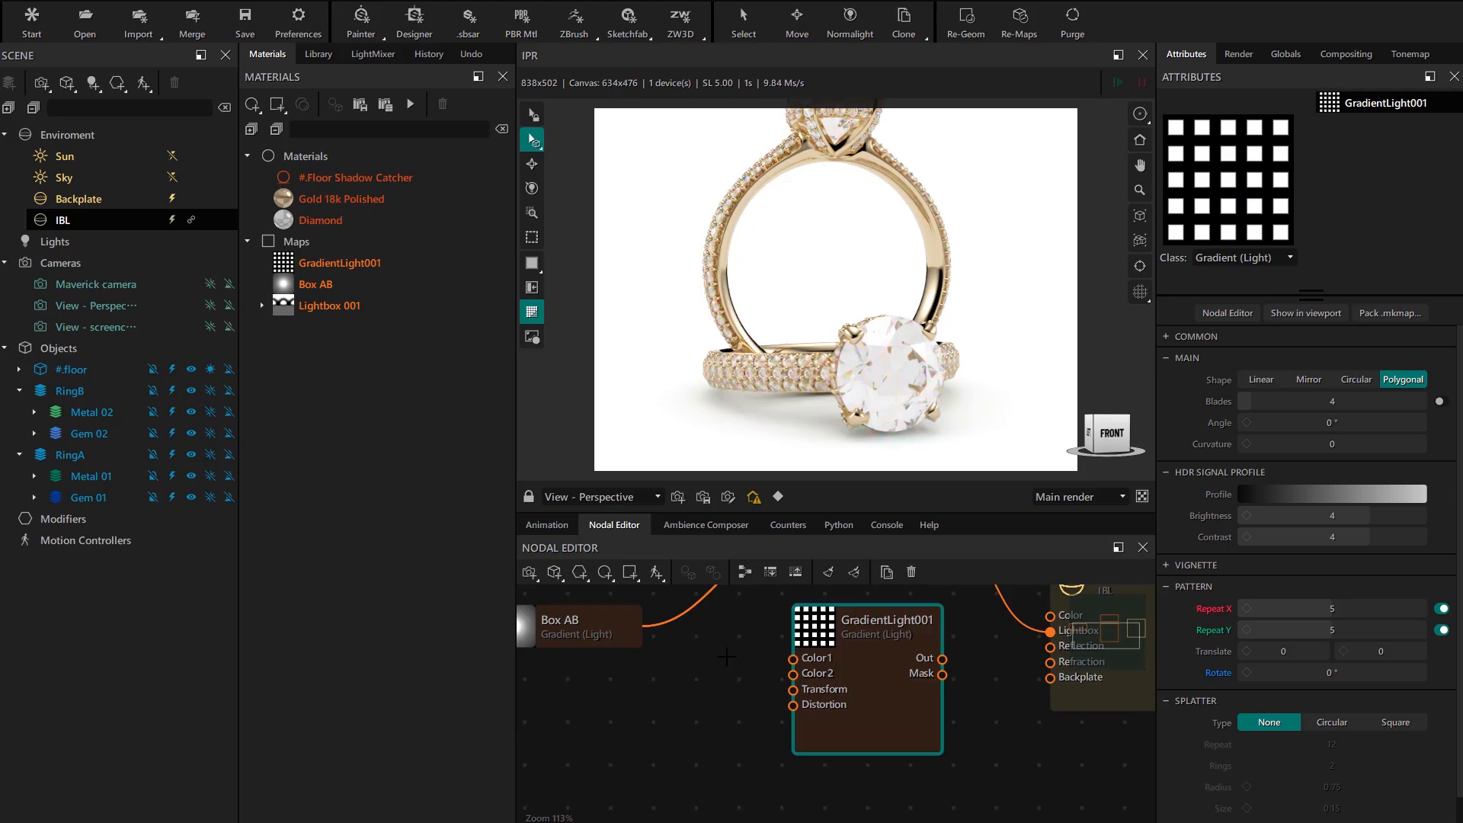
middle_drag(726, 656, 773, 652)
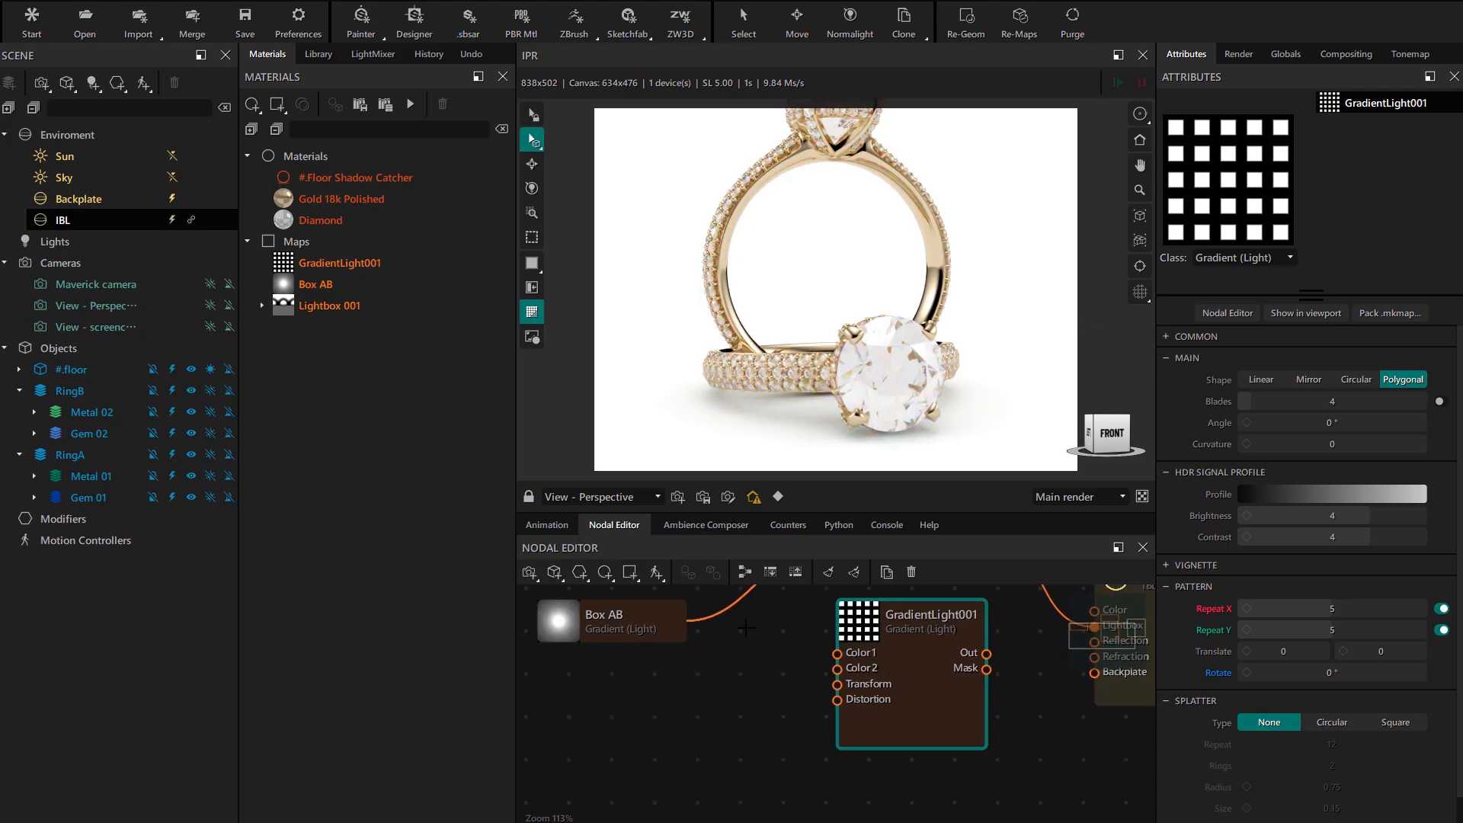
middle_drag(746, 628, 746, 651)
right_click(687, 593)
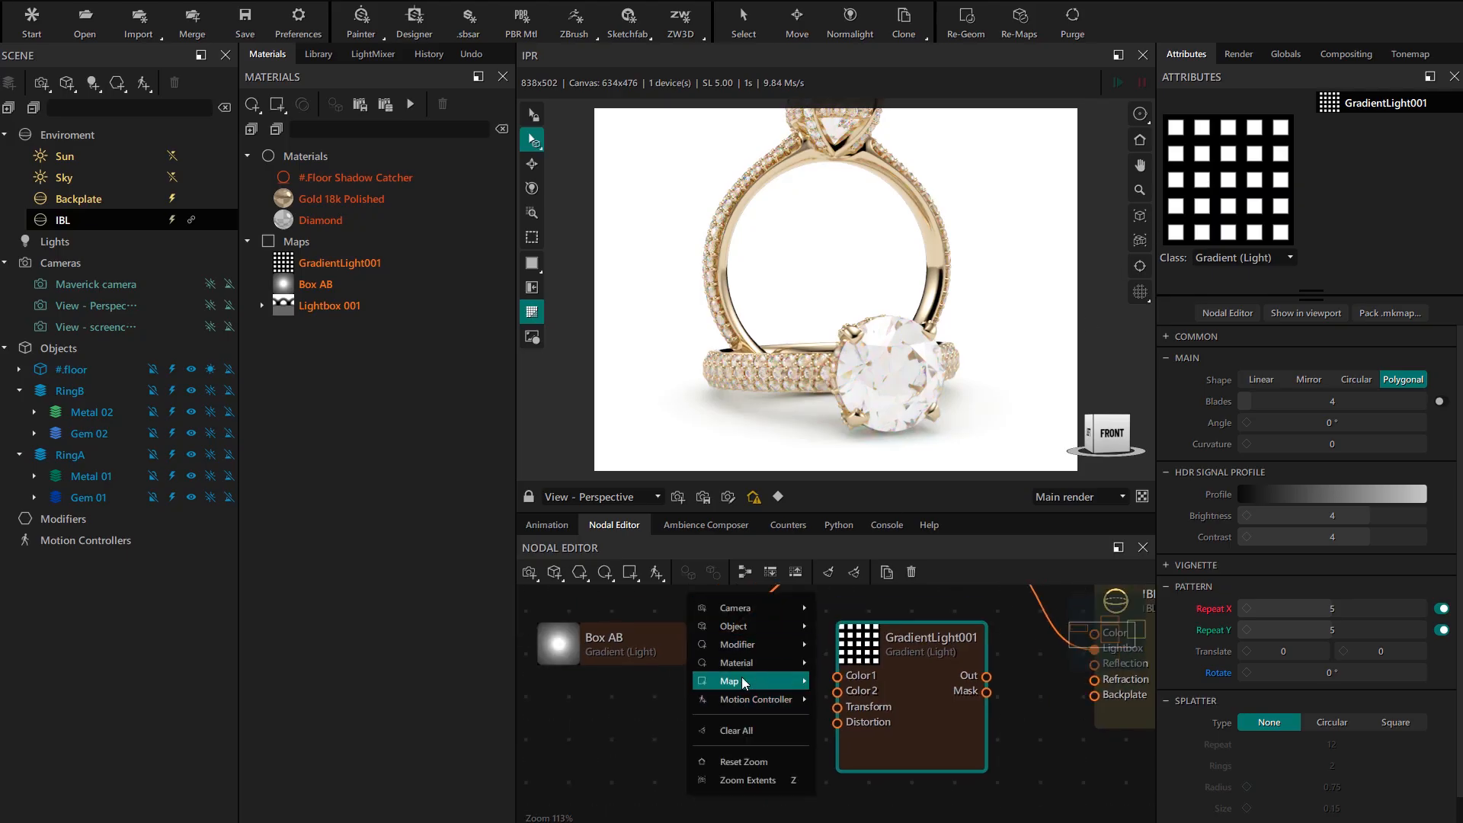
mouse_move(742, 678)
mouse_move(841, 750)
click(932, 804)
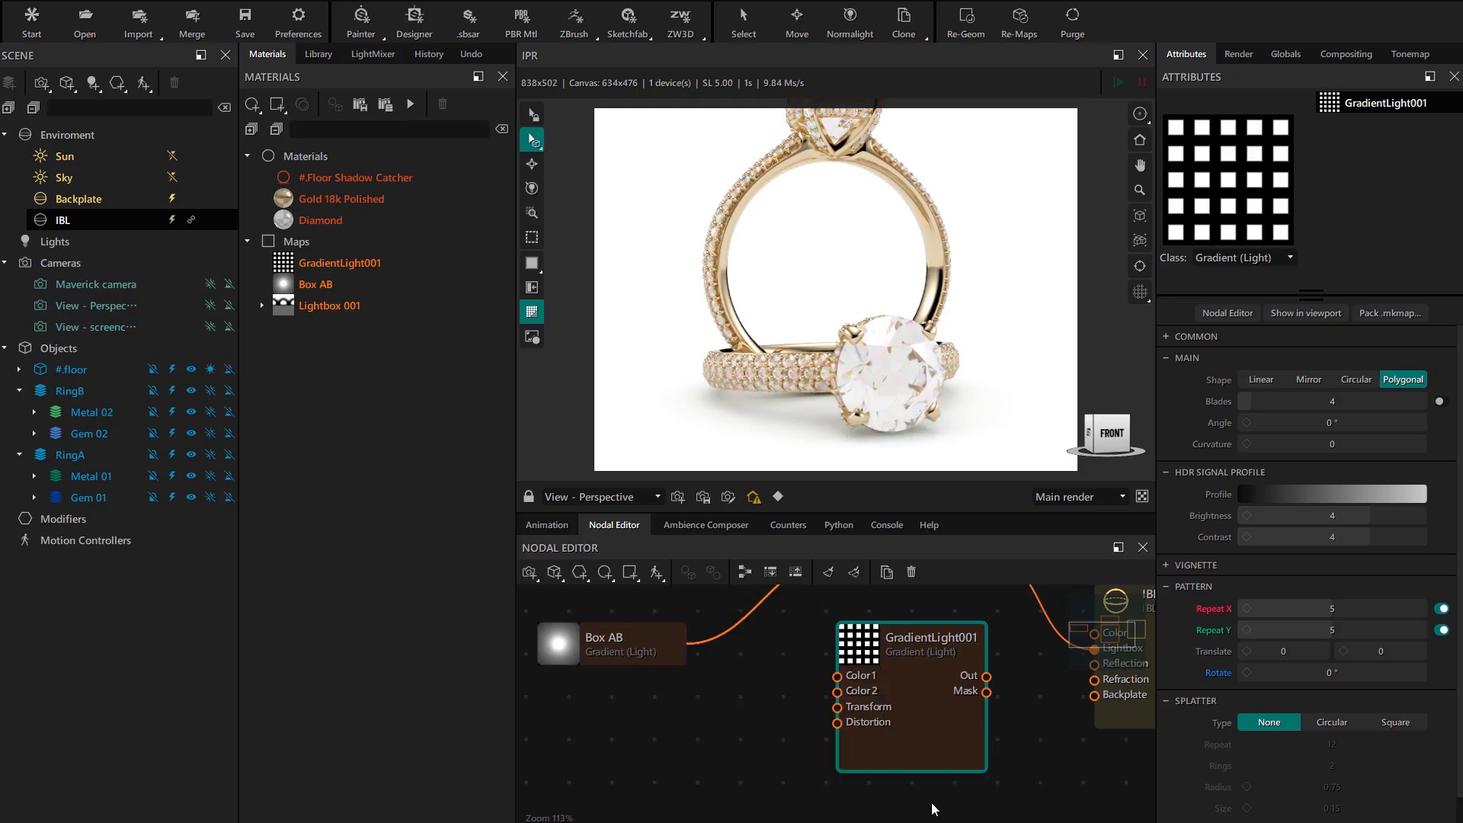
drag(773, 652, 646, 697)
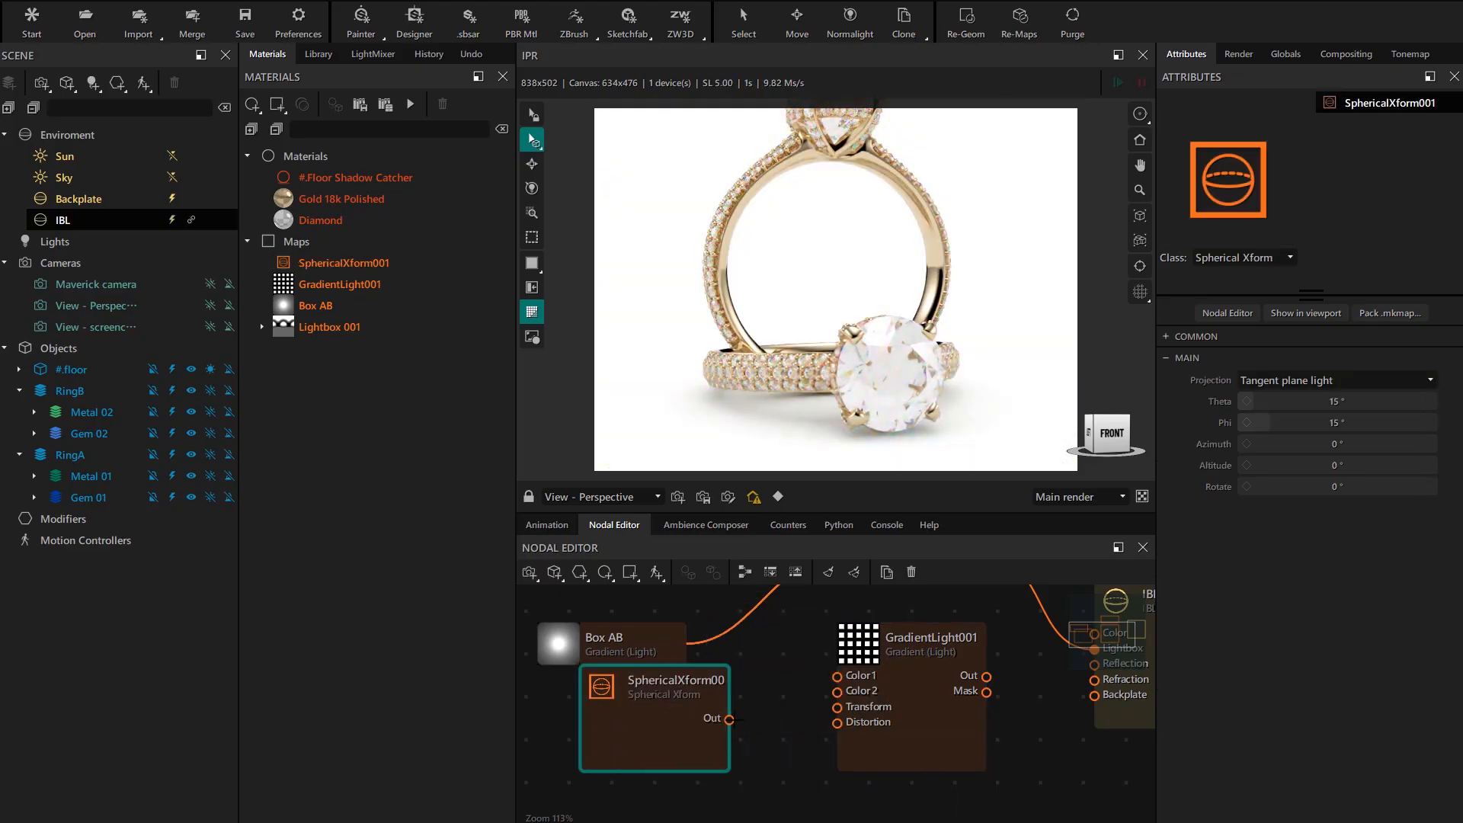
drag(836, 707, 855, 701)
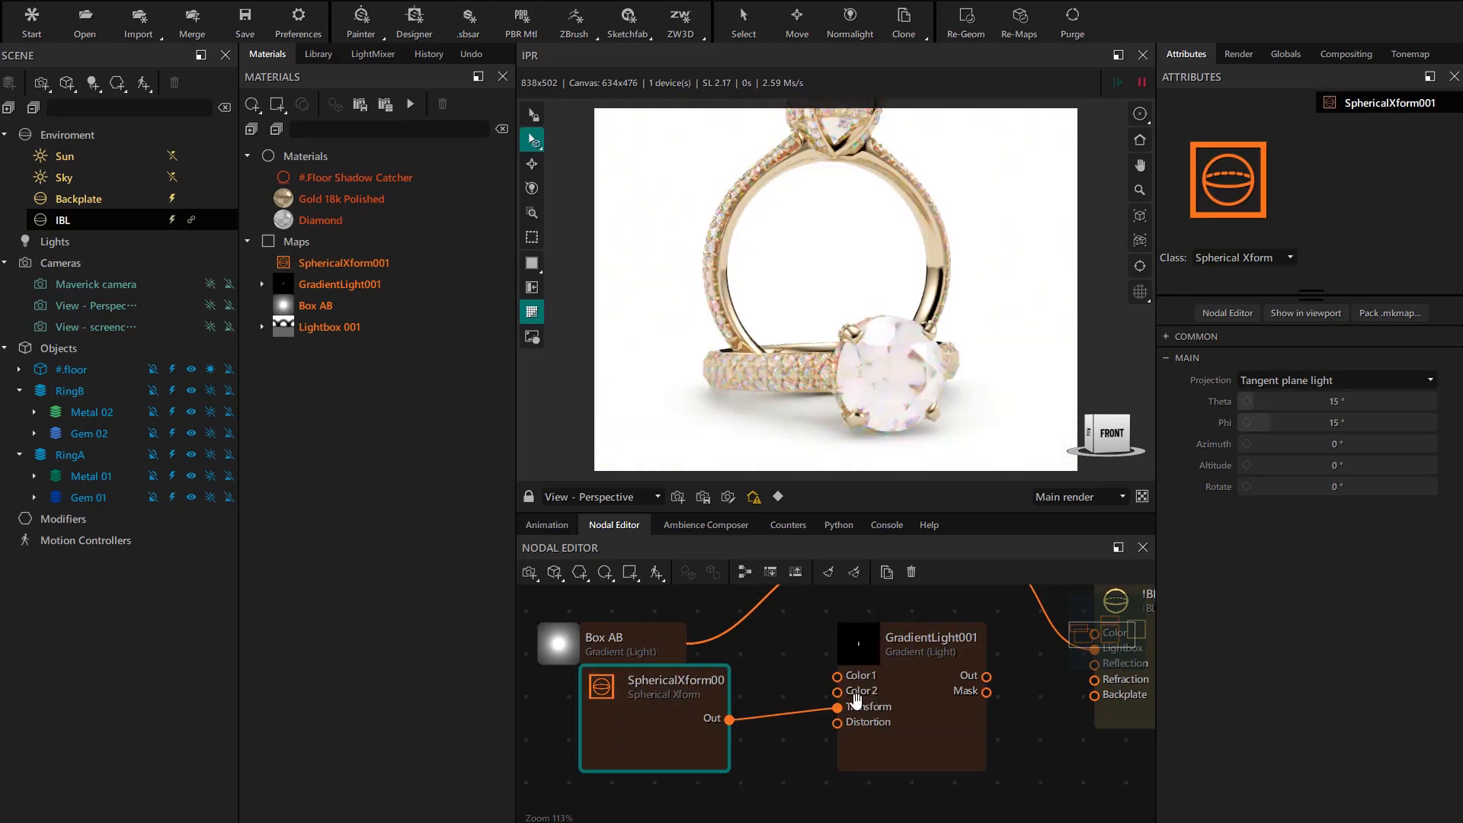
scroll(905, 662, up, 2)
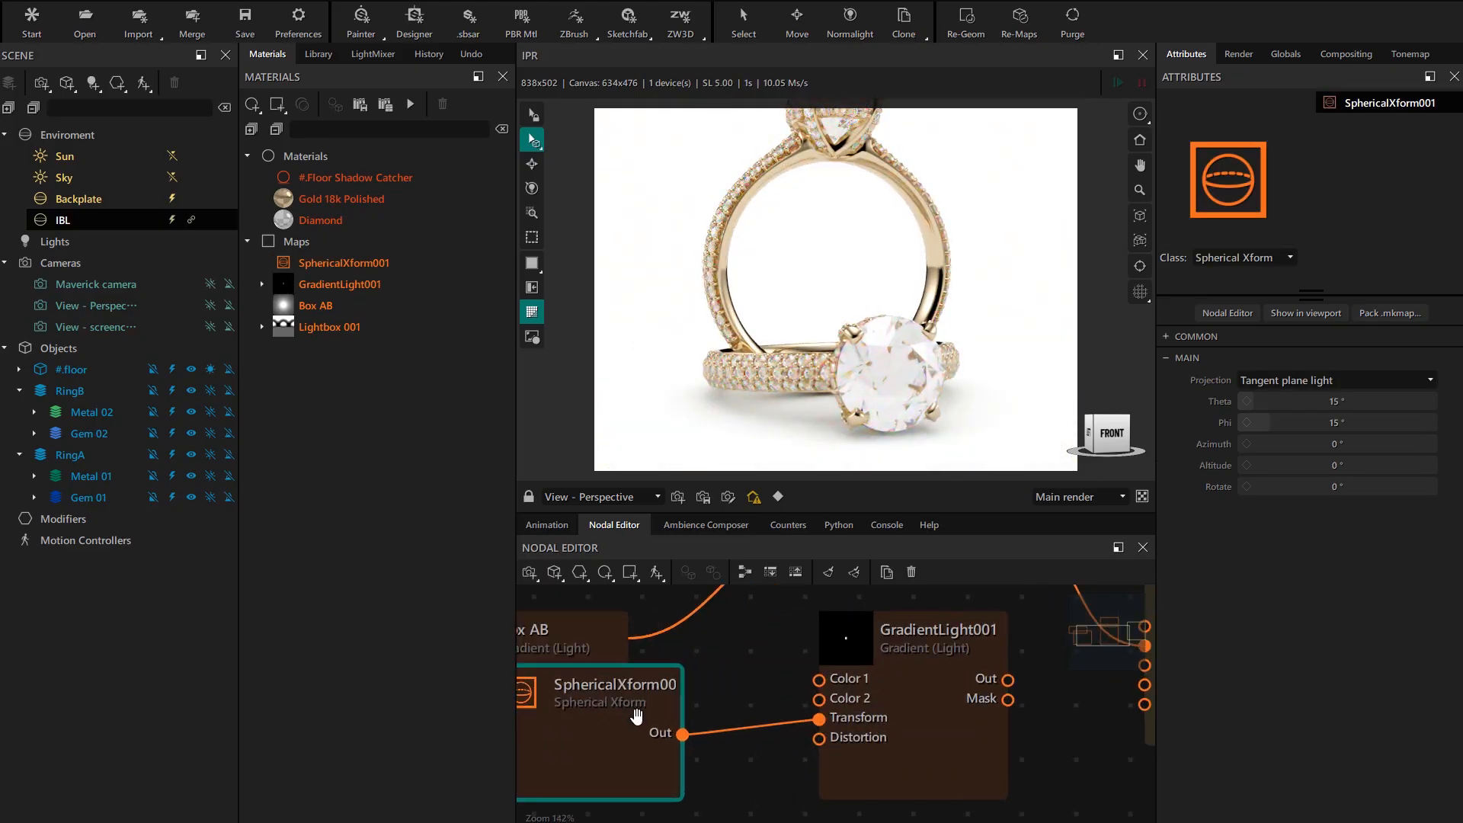
- Switch the Spherical Xform to Spherical mapping projection, with Theta at 180° and Phi at 90°
click(1257, 381)
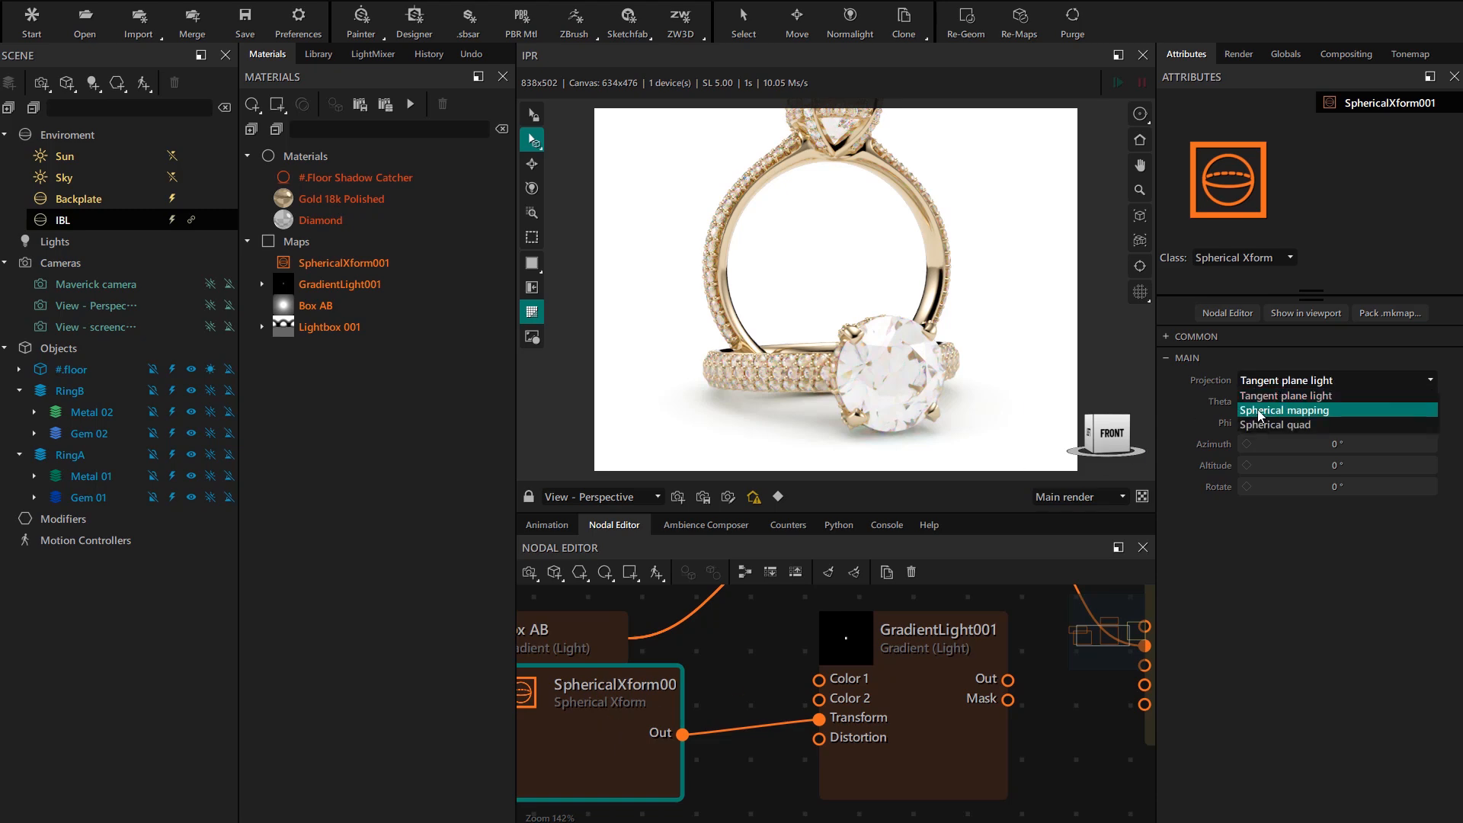
click(1259, 412)
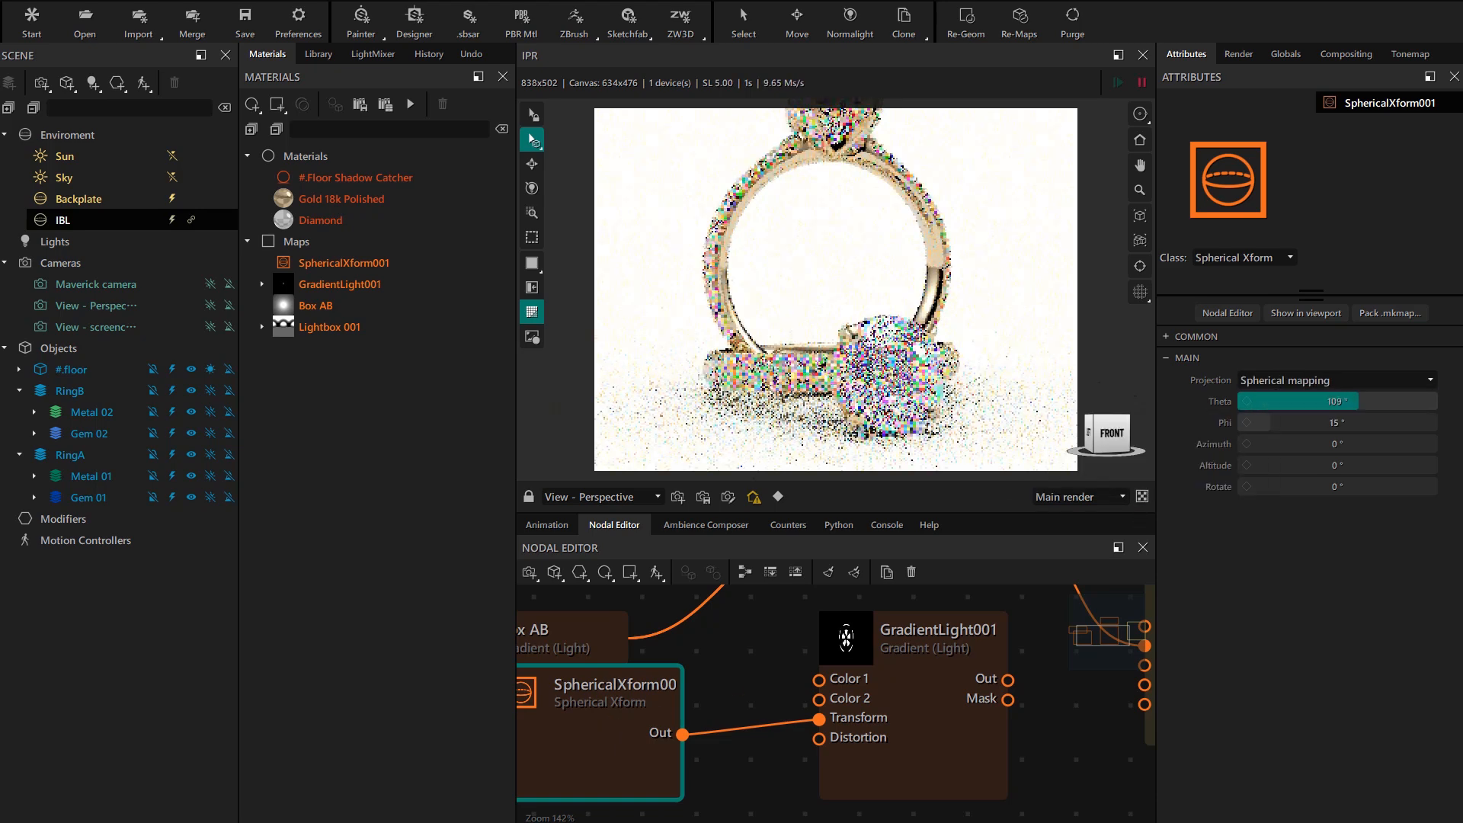
drag(1256, 423, 1437, 427)
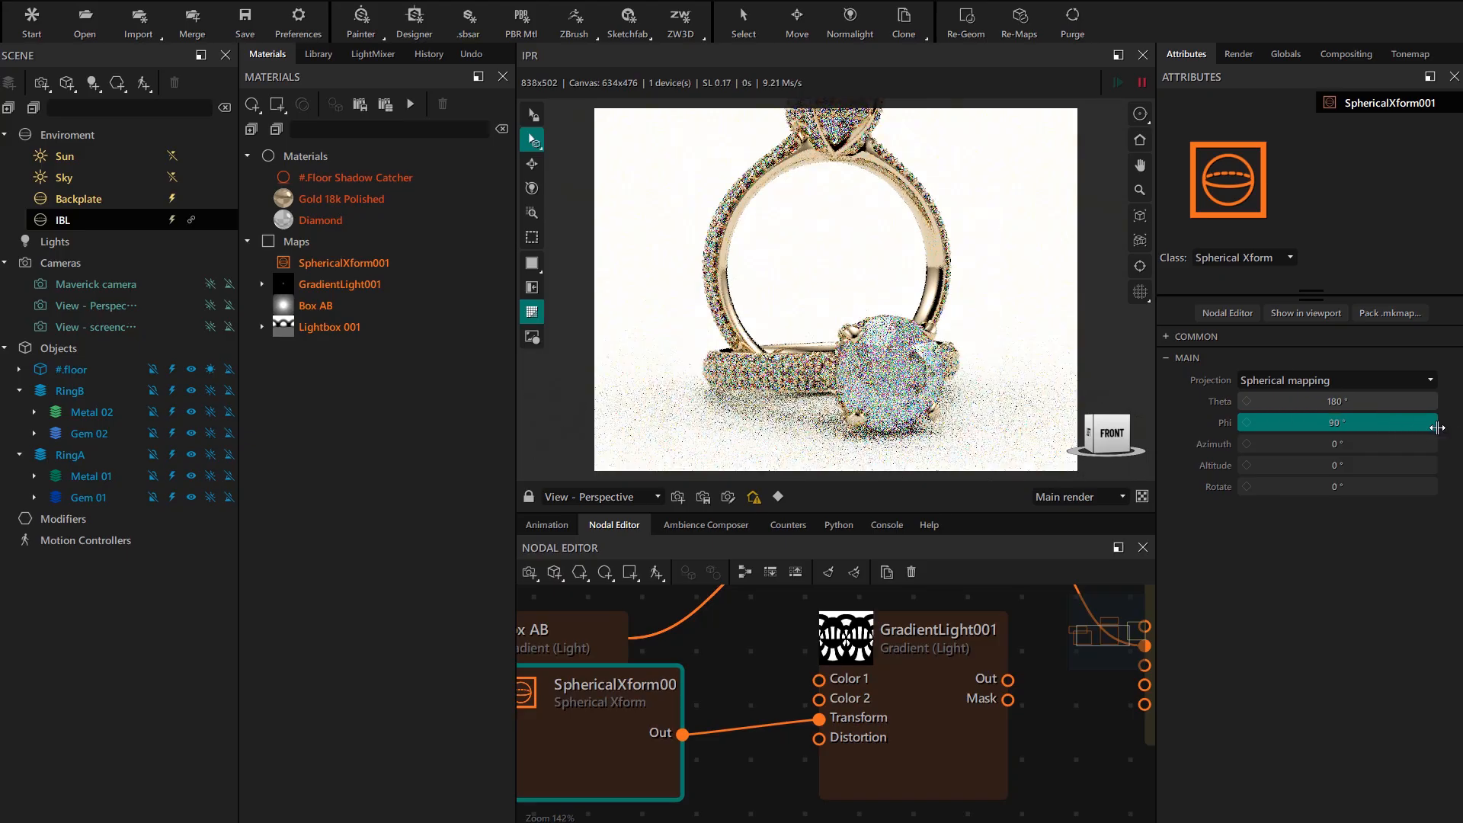
- Expand the light gradient node's preview and reposition that node and the Spherical Xform node so their connection stays clear
scroll(867, 650, up, 1)
click(852, 636)
scroll(854, 639, down, 1)
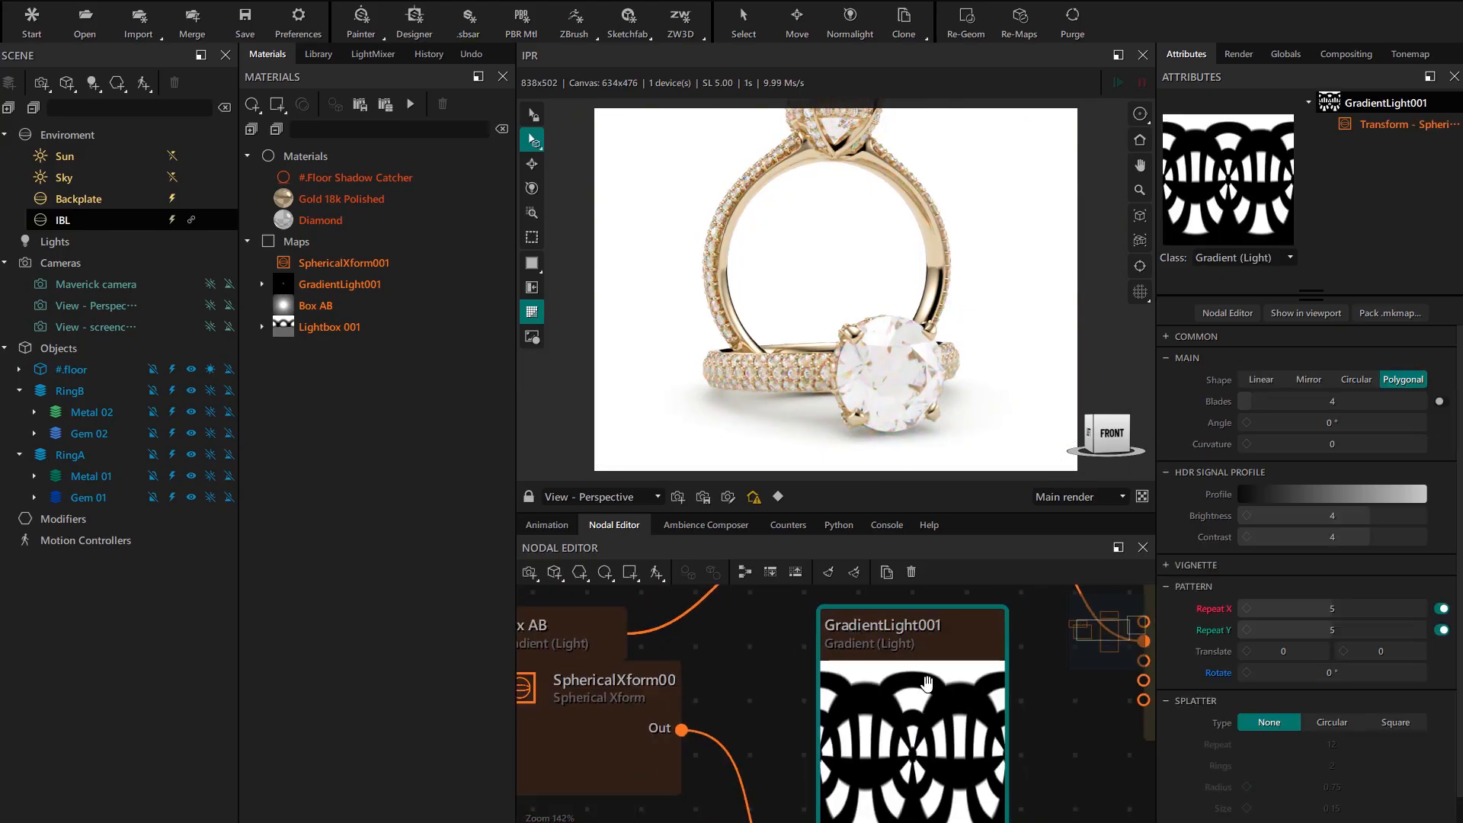
middle_drag(940, 703, 886, 657)
scroll(914, 624, down, 1)
drag(644, 670, 645, 713)
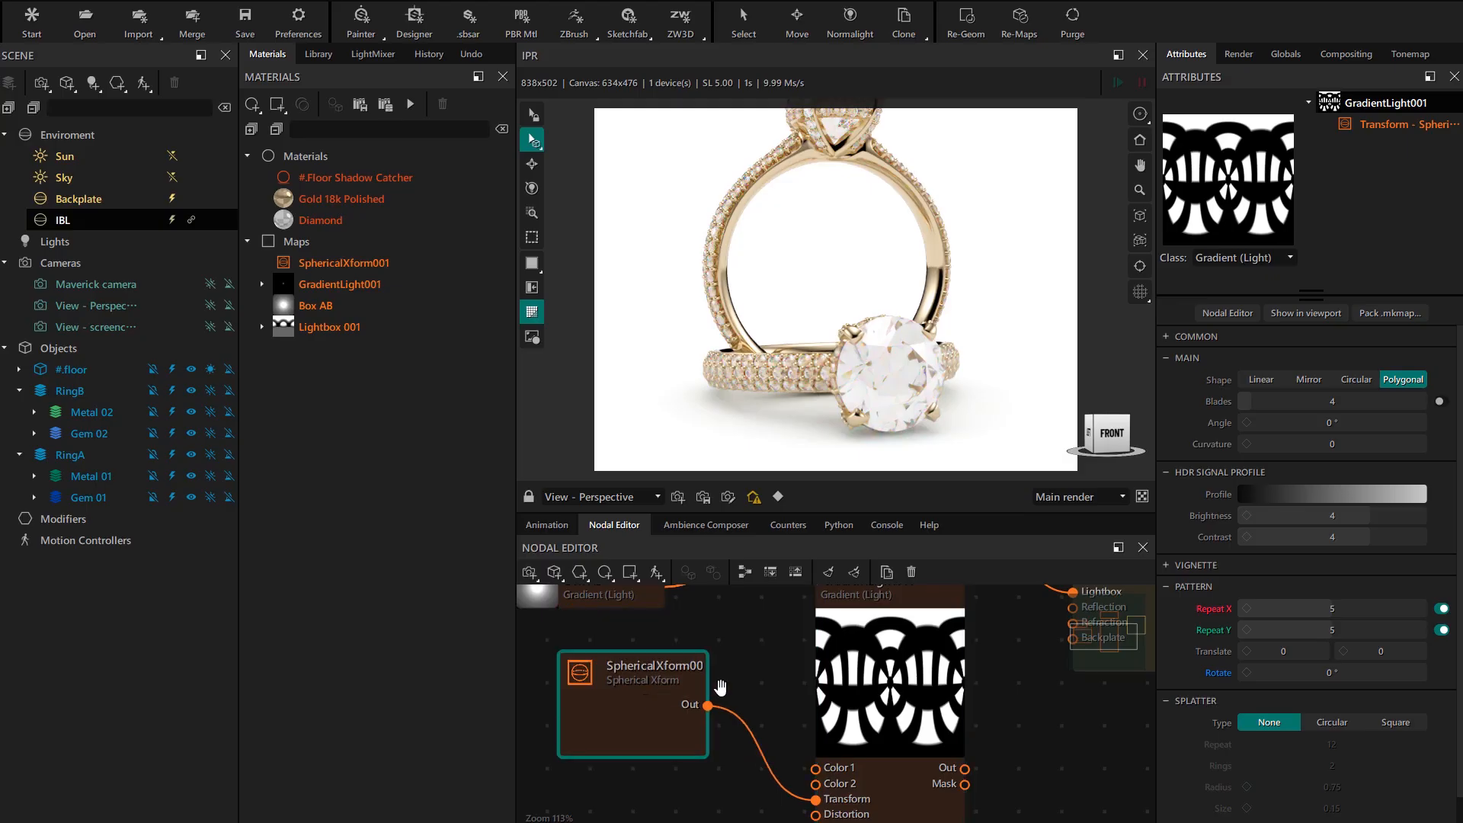
drag(917, 695, 898, 665)
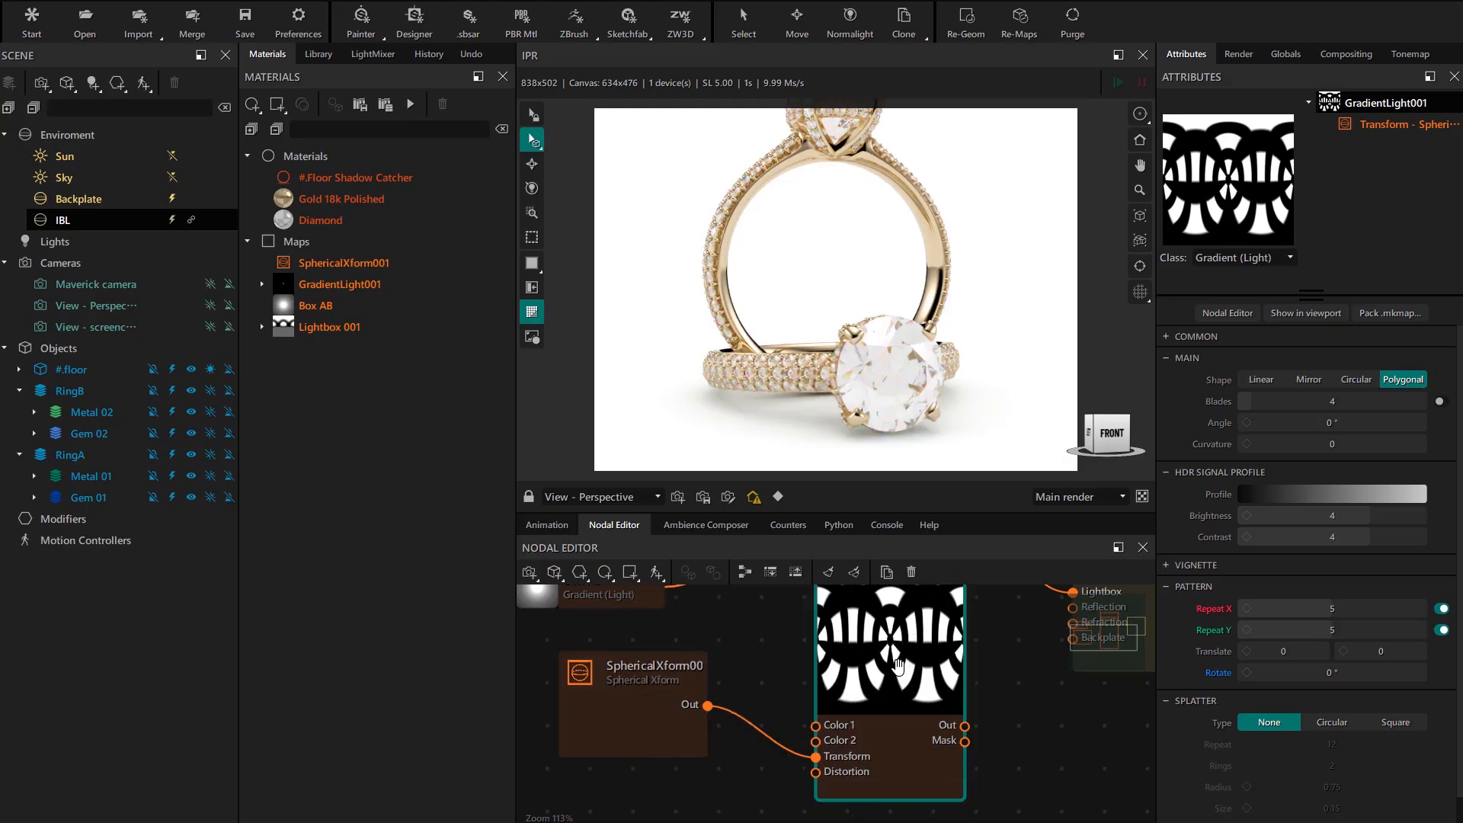
- Set the Spherical Xform's altitude to 50°
click(637, 714)
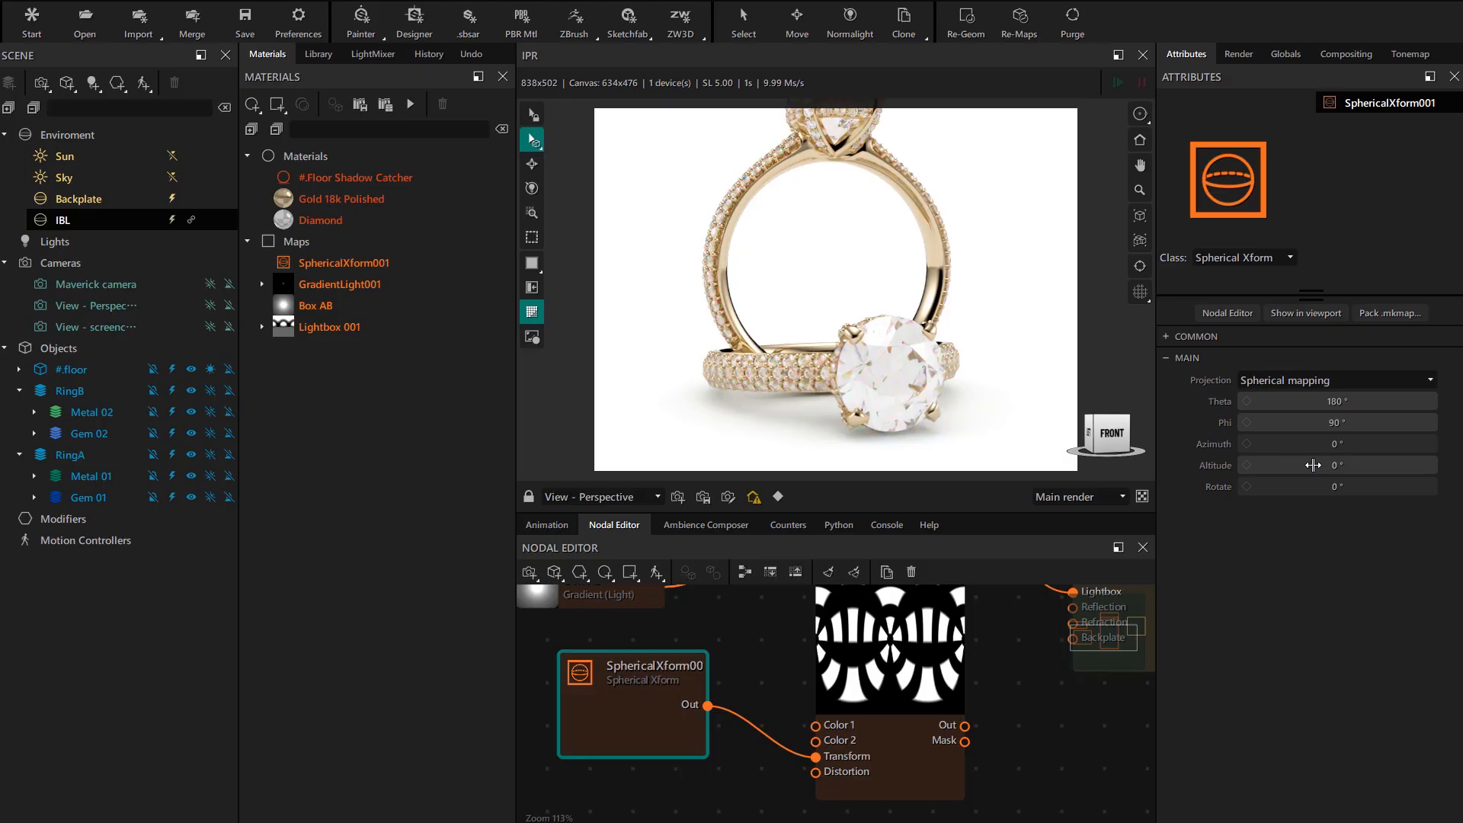
drag(1312, 465, 1420, 462)
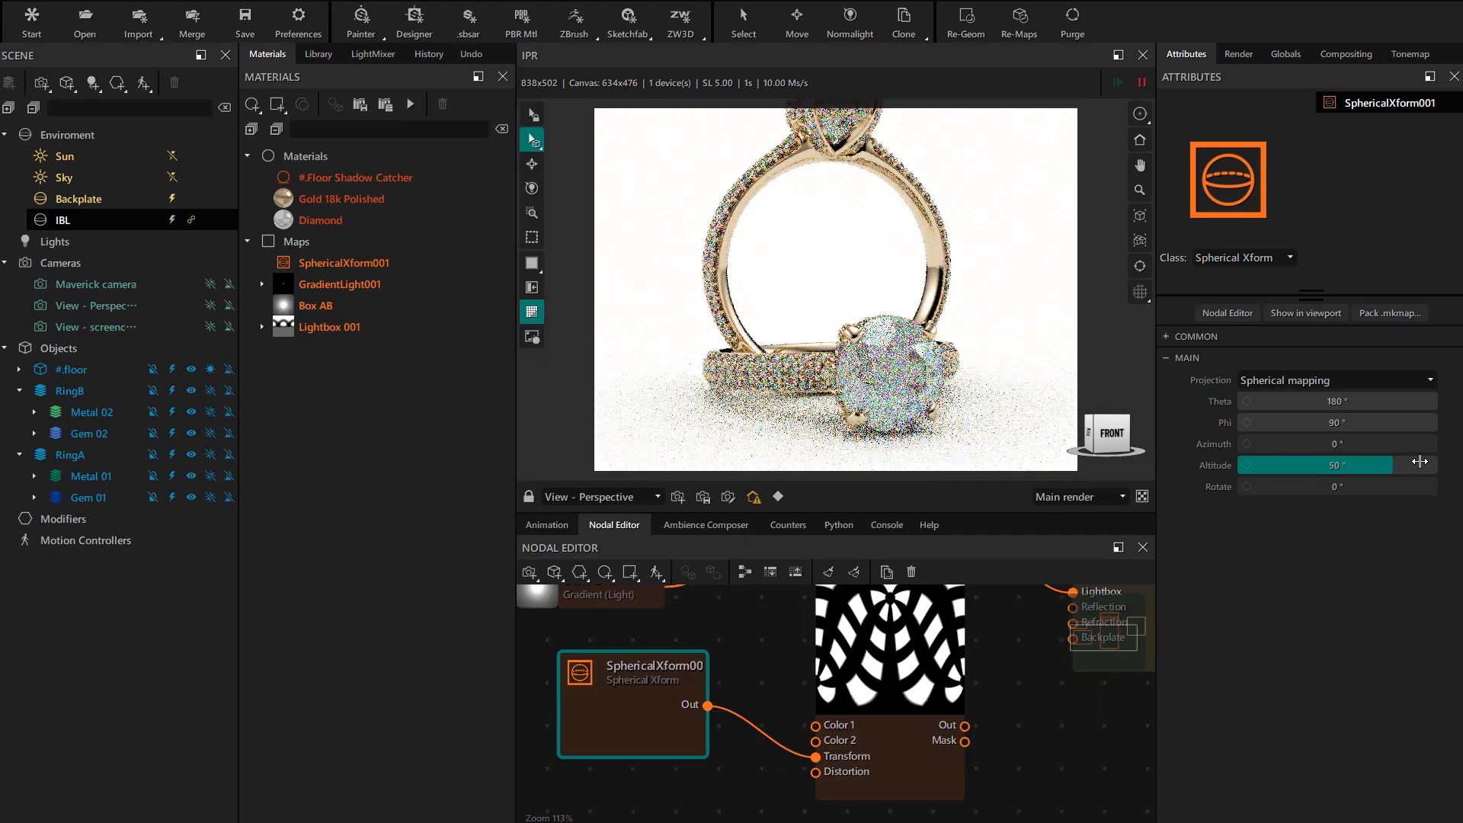
- Connect the light gradient's output to the IBL node's Refraction input and check the diamonds from the front
middle_drag(880, 637, 698, 694)
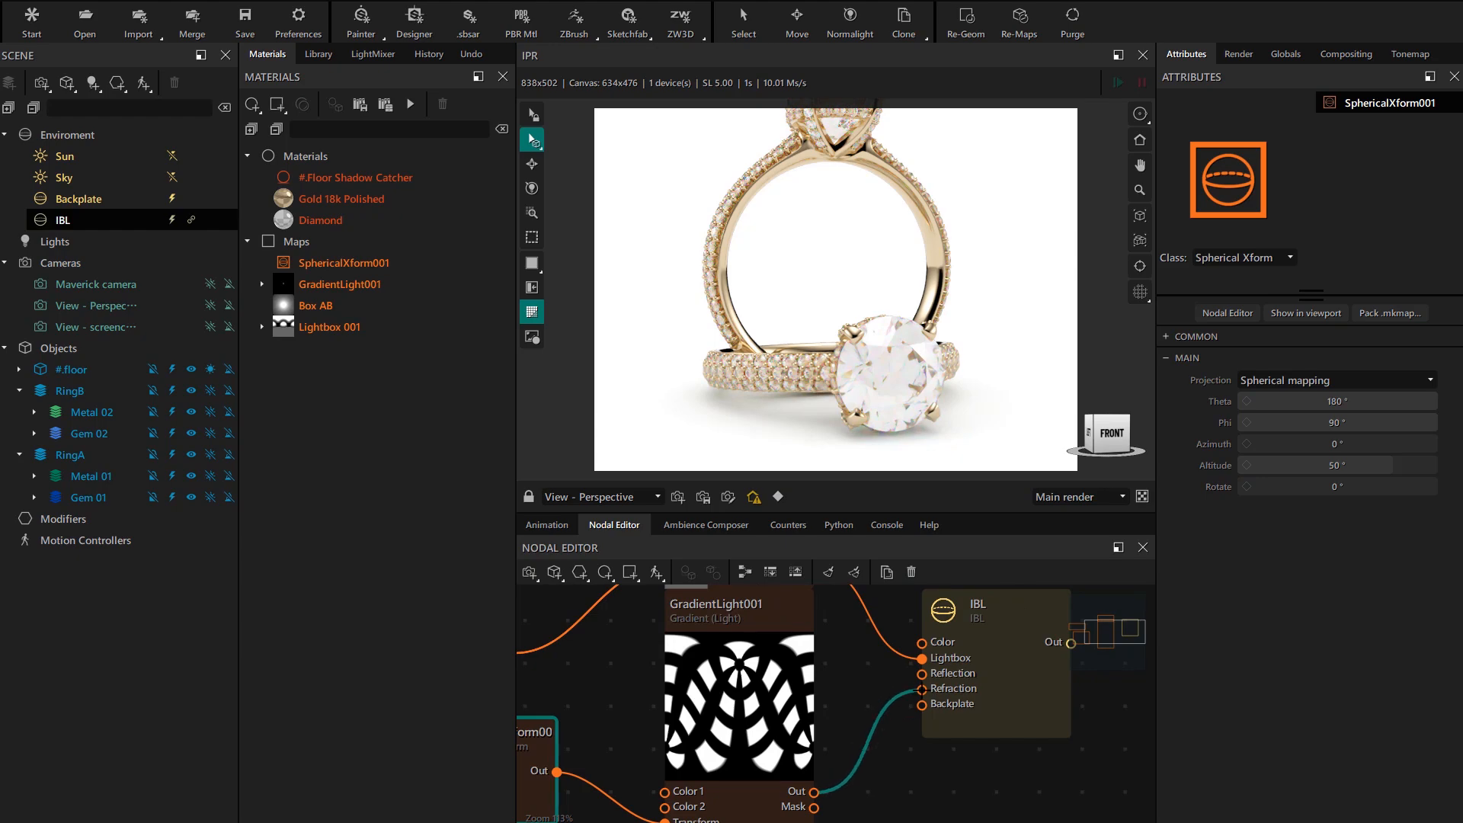
drag(913, 695, 913, 692)
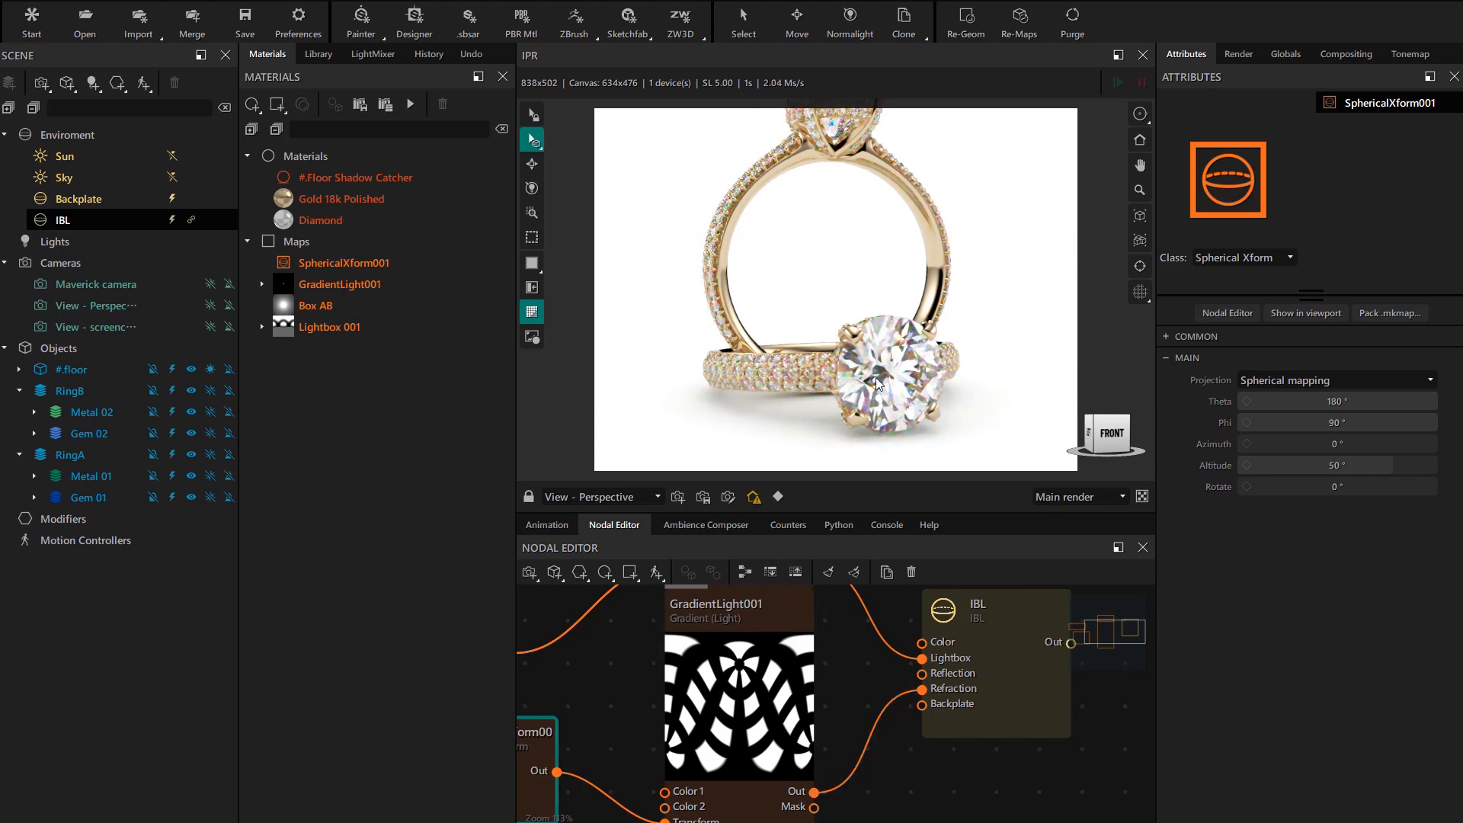
middle_drag(877, 384, 753, 394)
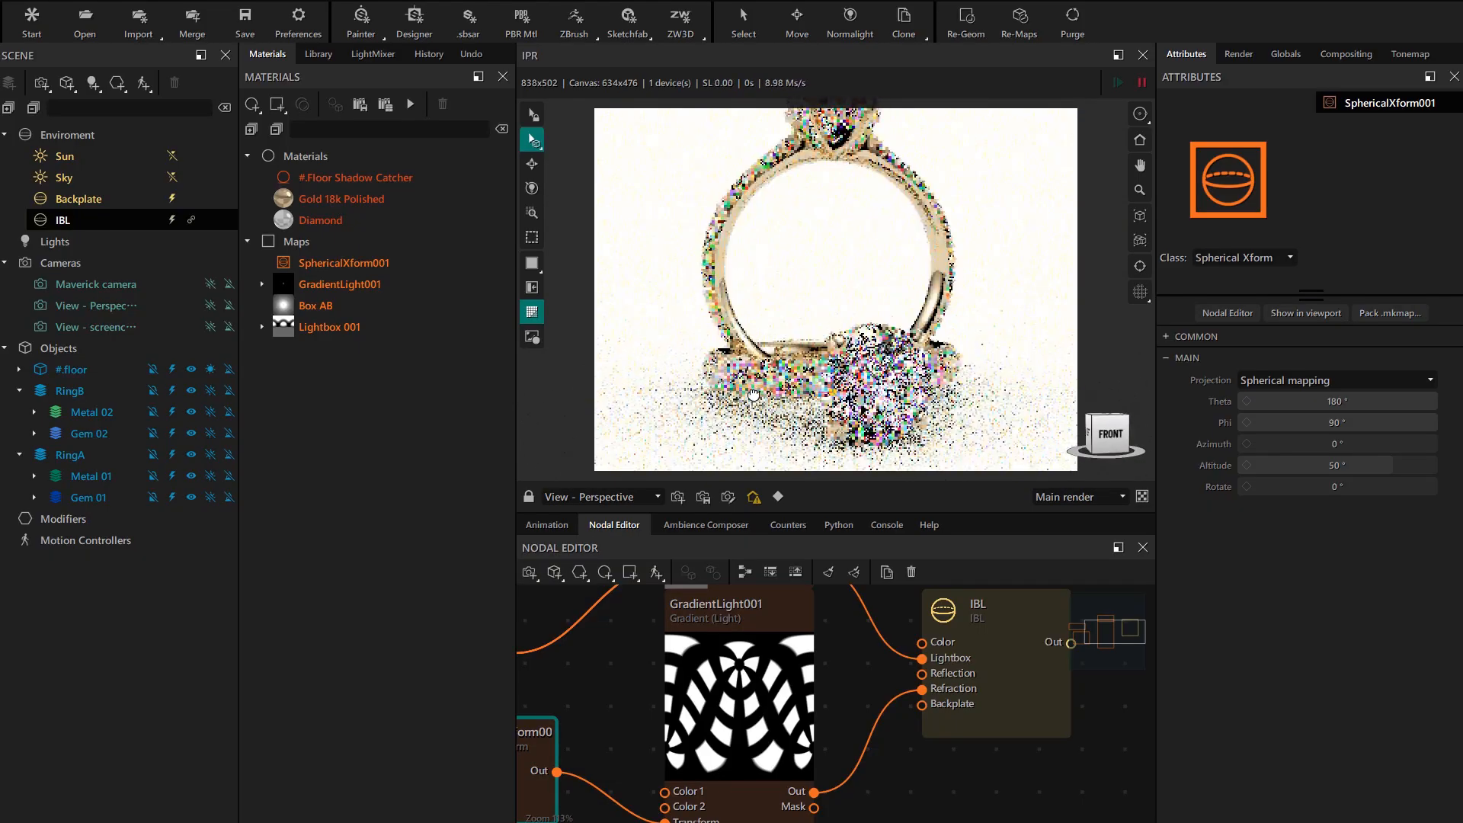
- Set the power of the IBL's refraction override to 7 kcd/m²
click(1044, 670)
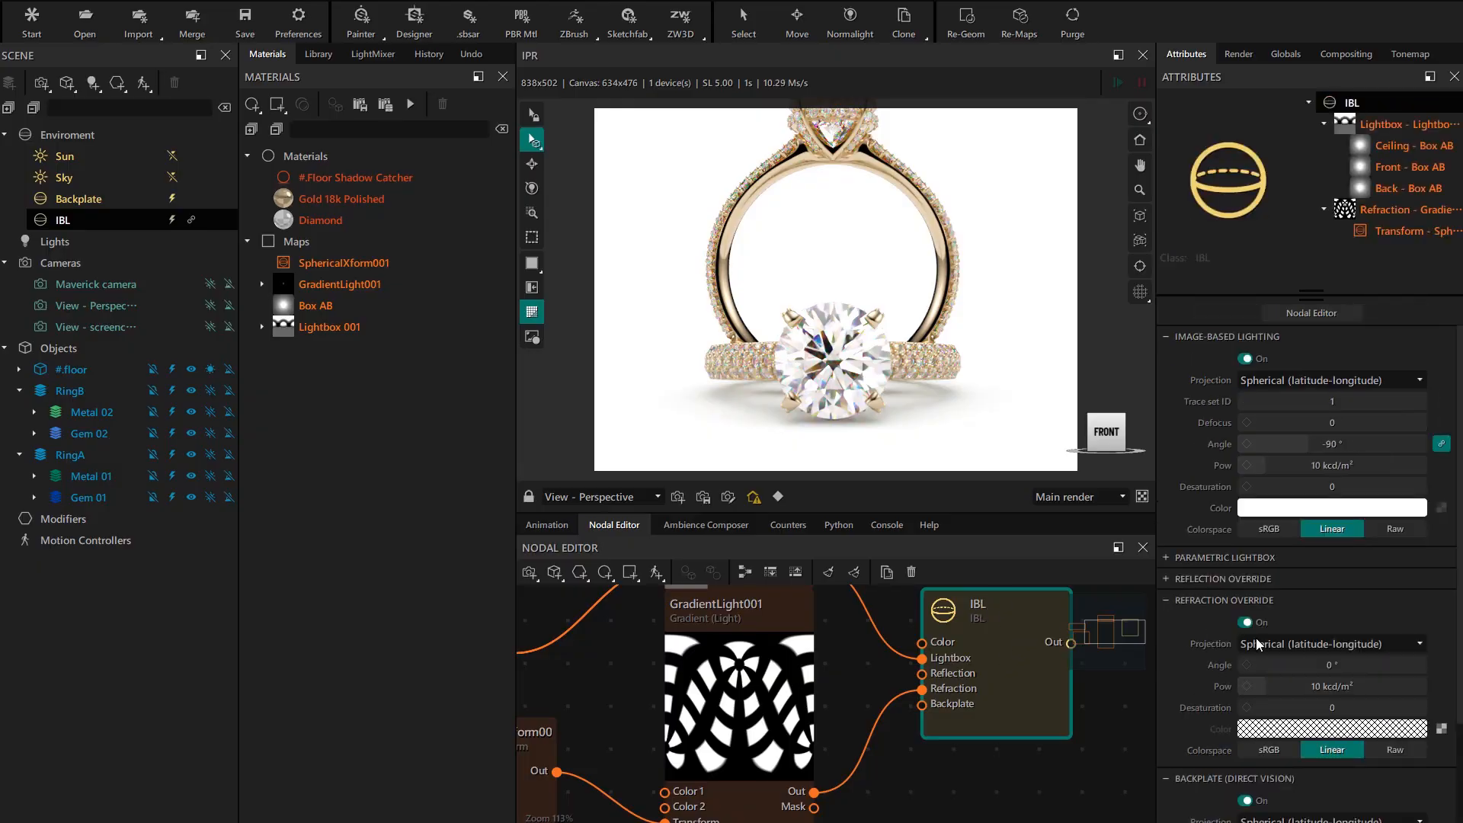
drag(1333, 687, 1331, 686)
double_click(1331, 687)
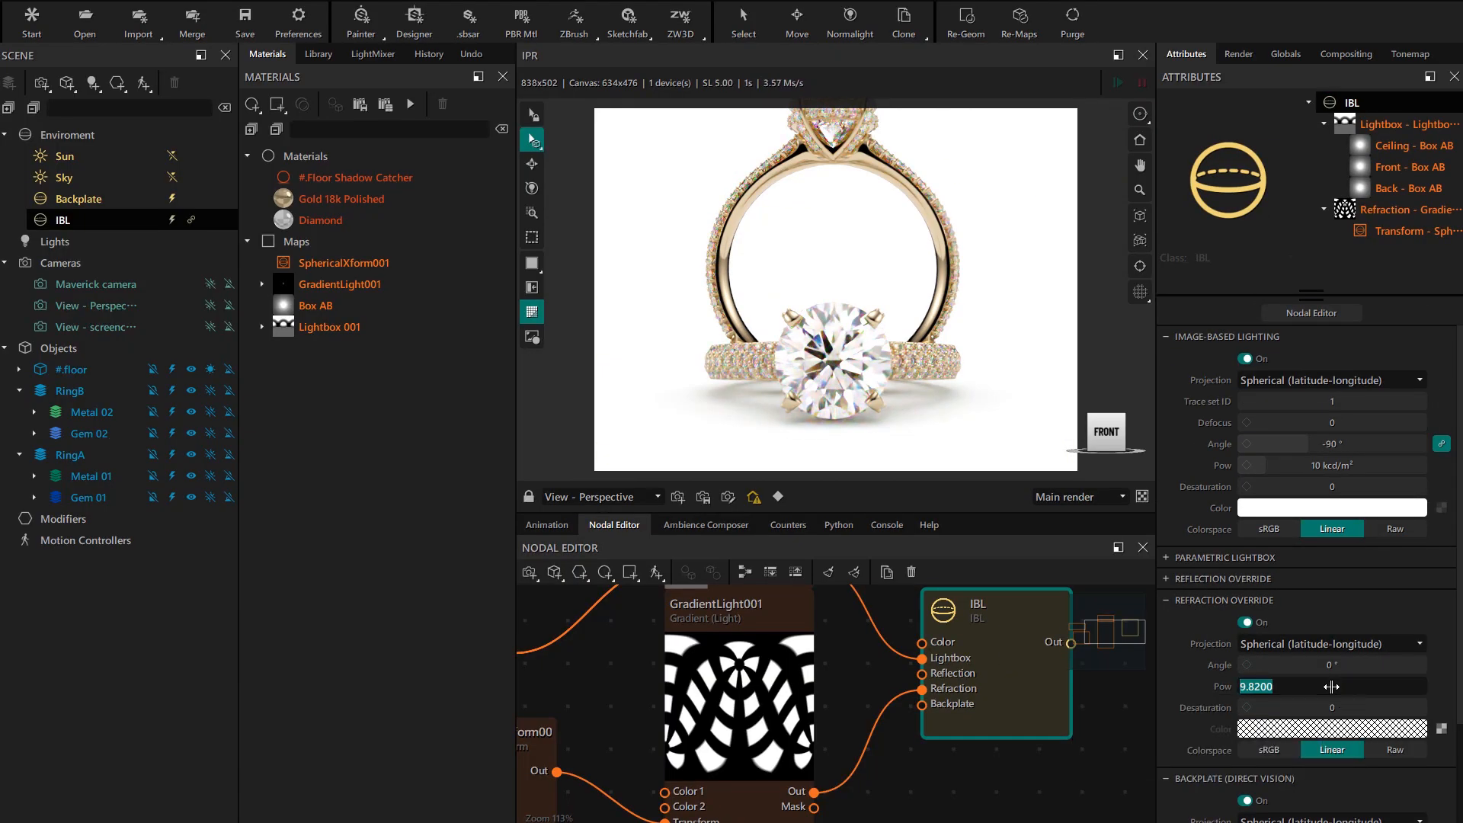
key(Return)
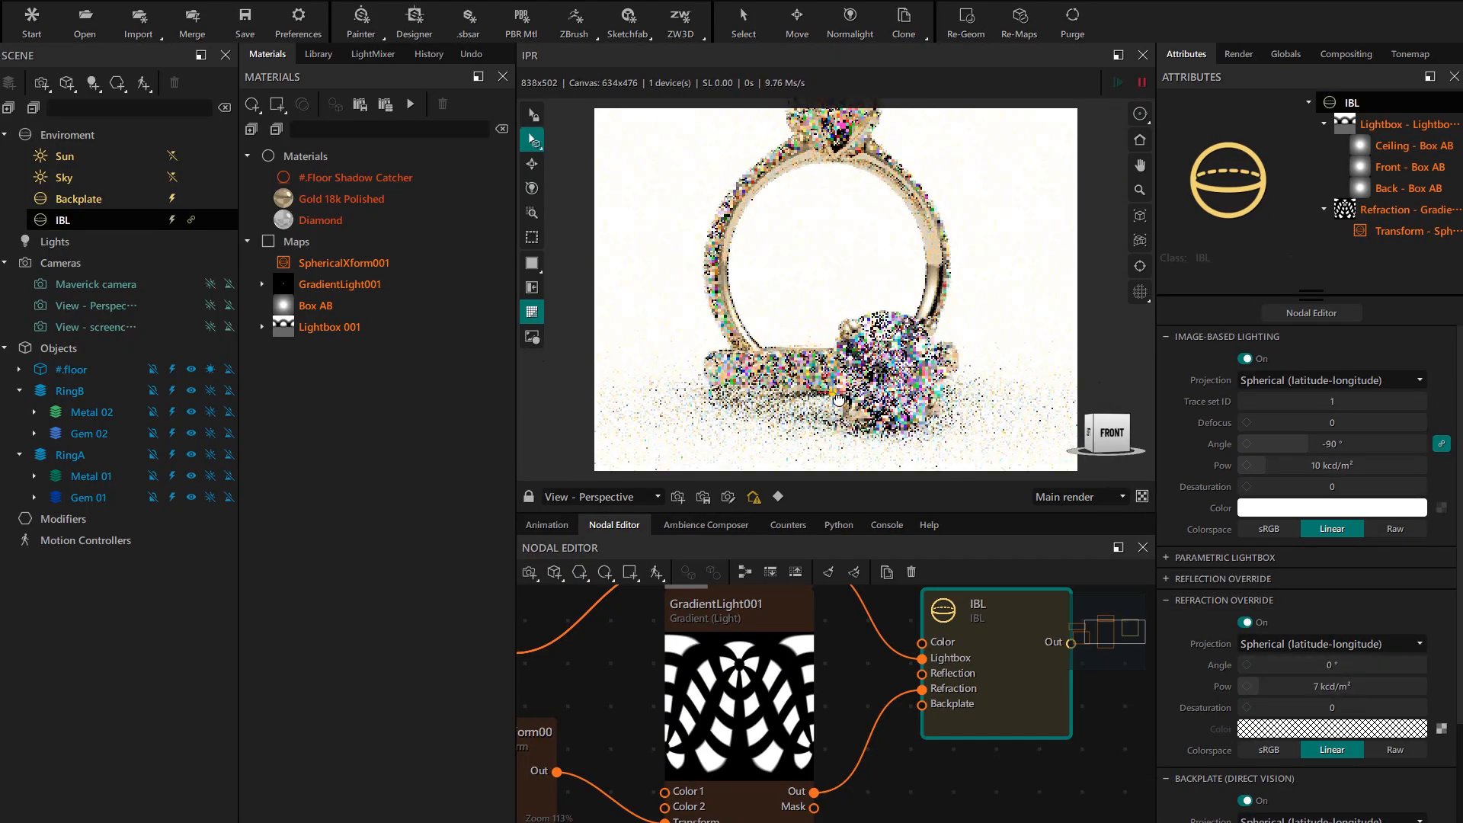
- Pick the Diamond material from a pavé stone and exclude trace set 2 in its trace set settings
scroll(822, 293, up, 4)
middle_drag(866, 397, 787, 339)
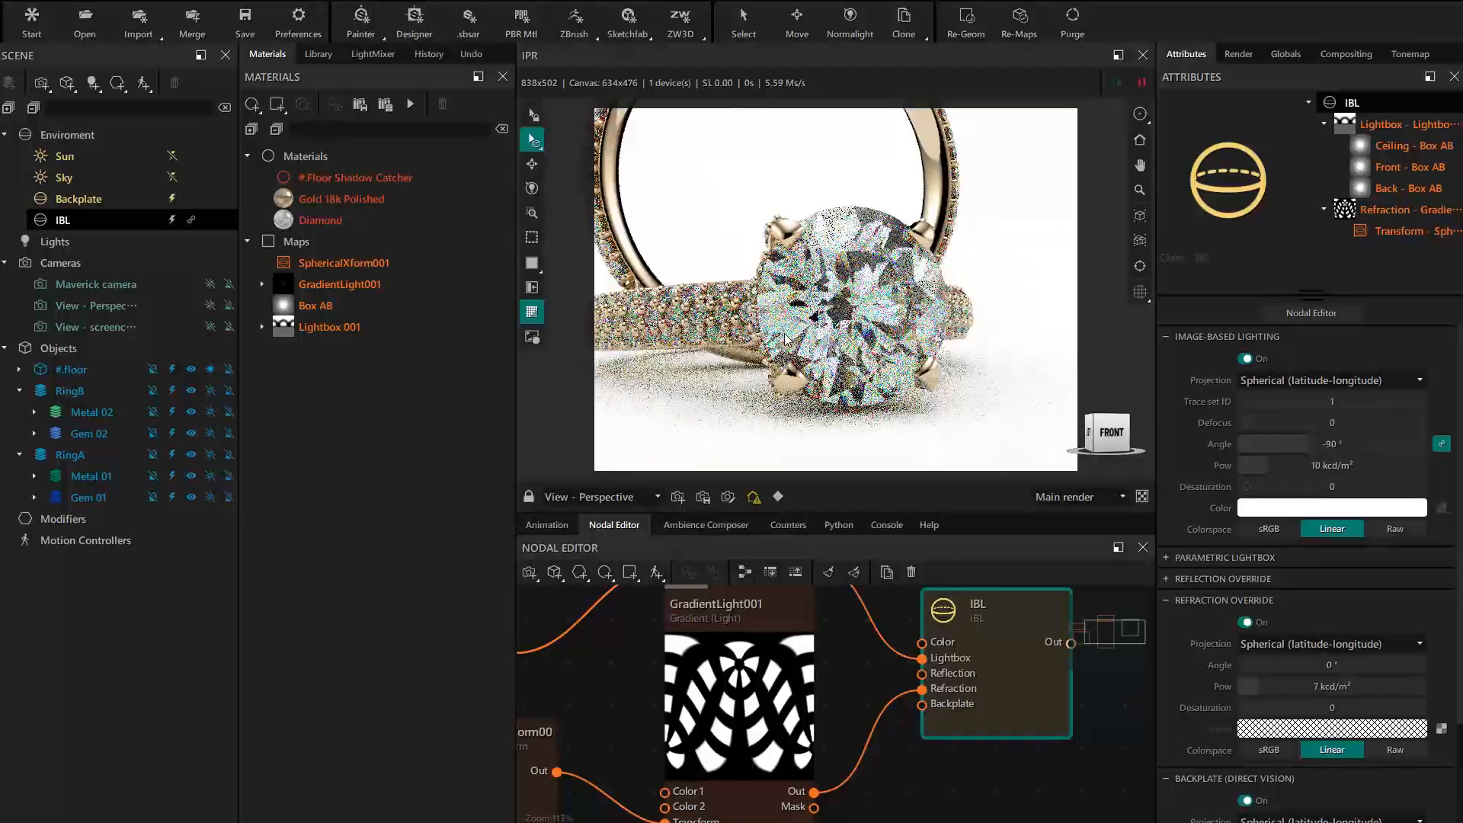
middle_drag(888, 316, 825, 327)
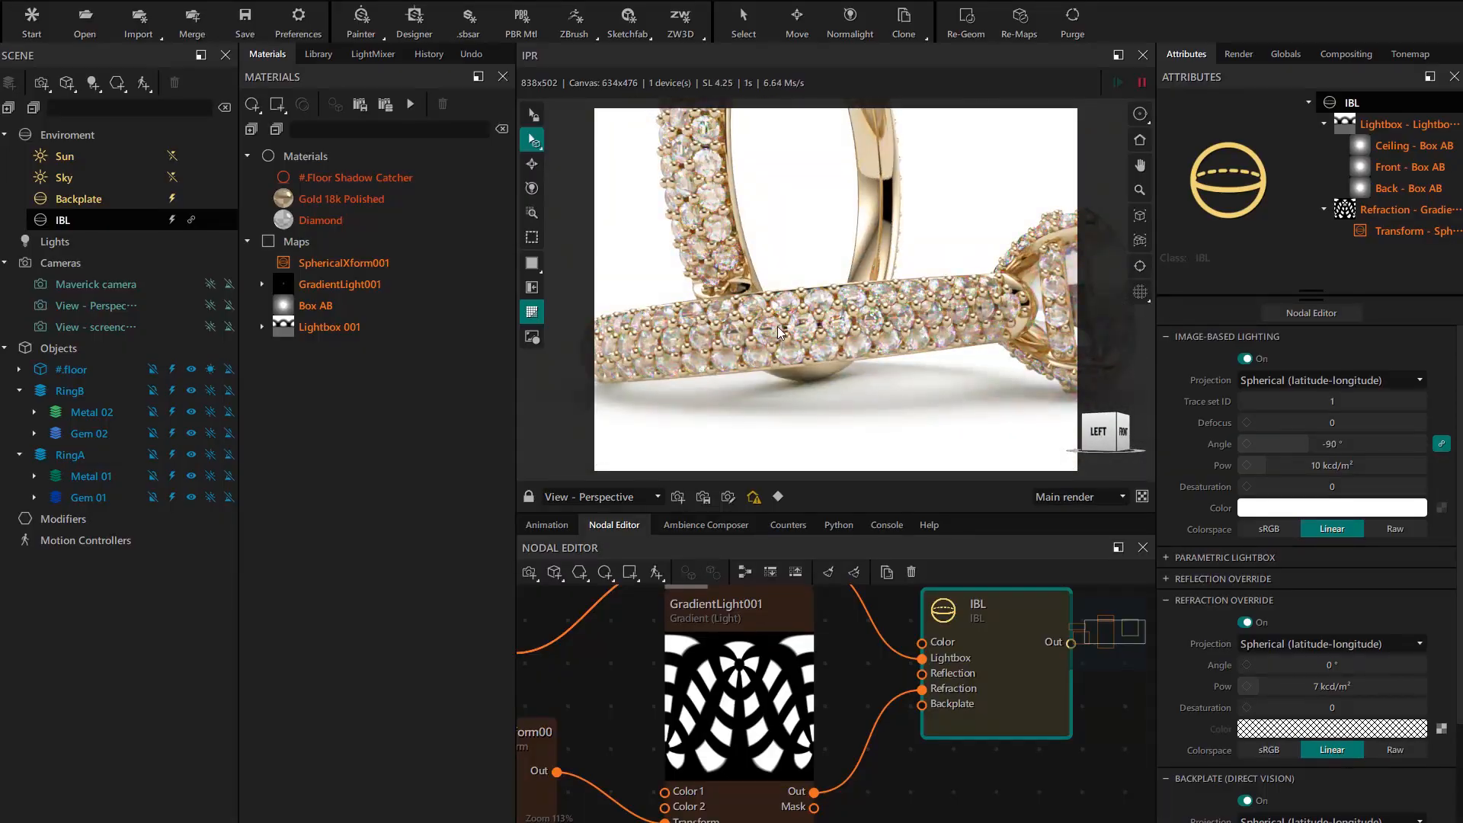
scroll(797, 343, up, 4)
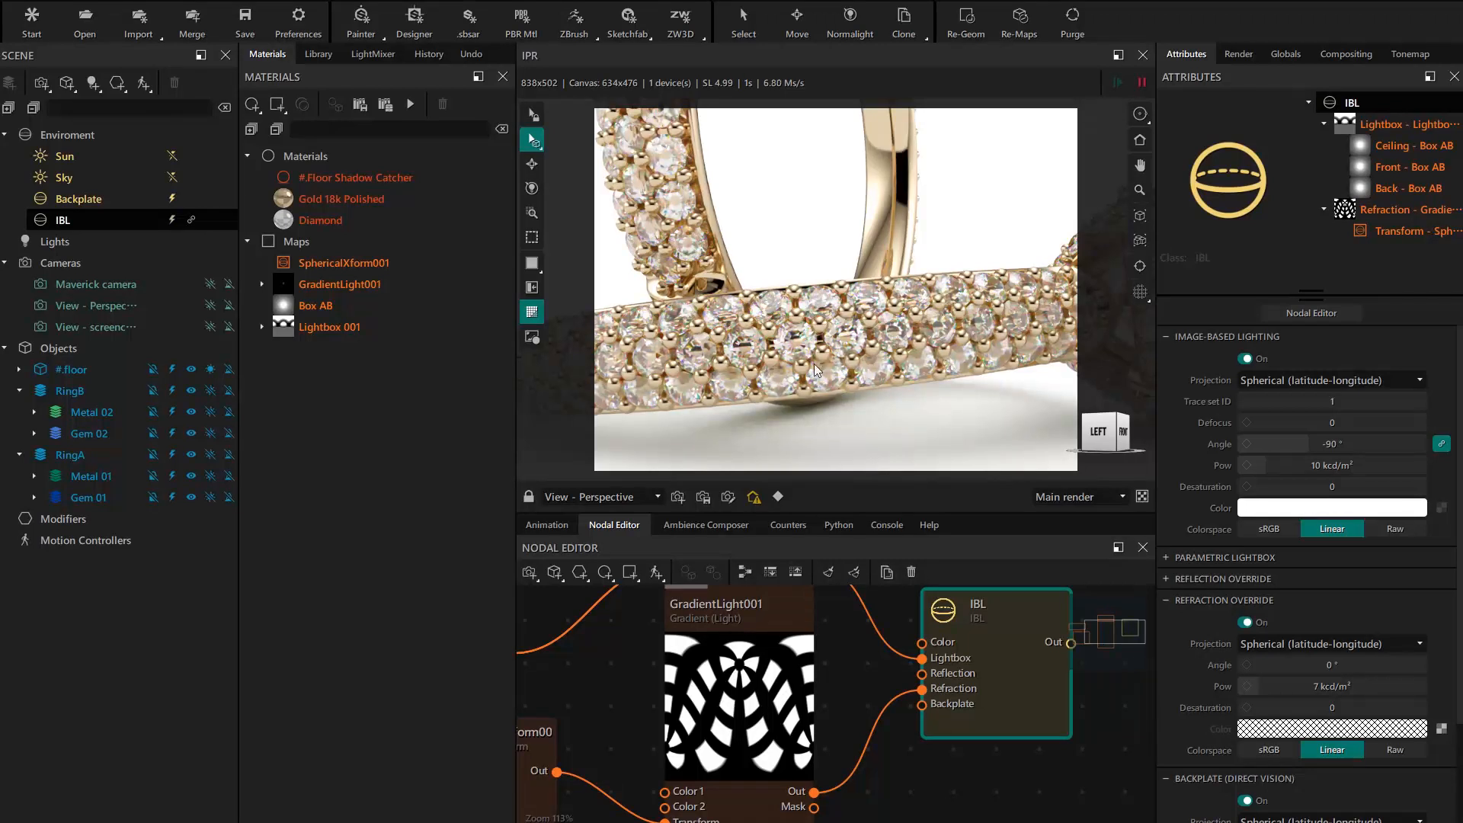
click(796, 347)
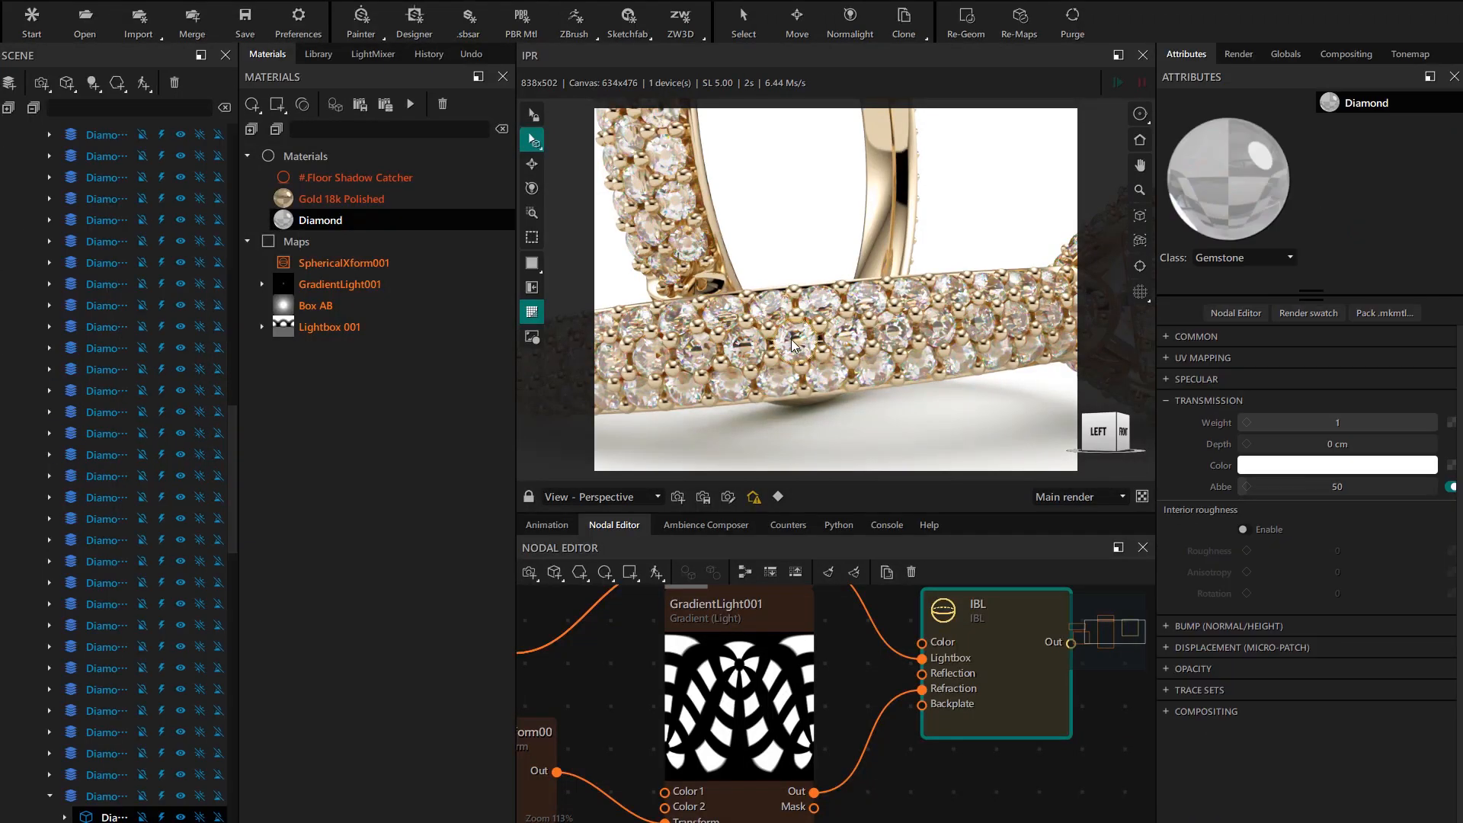
click(1202, 402)
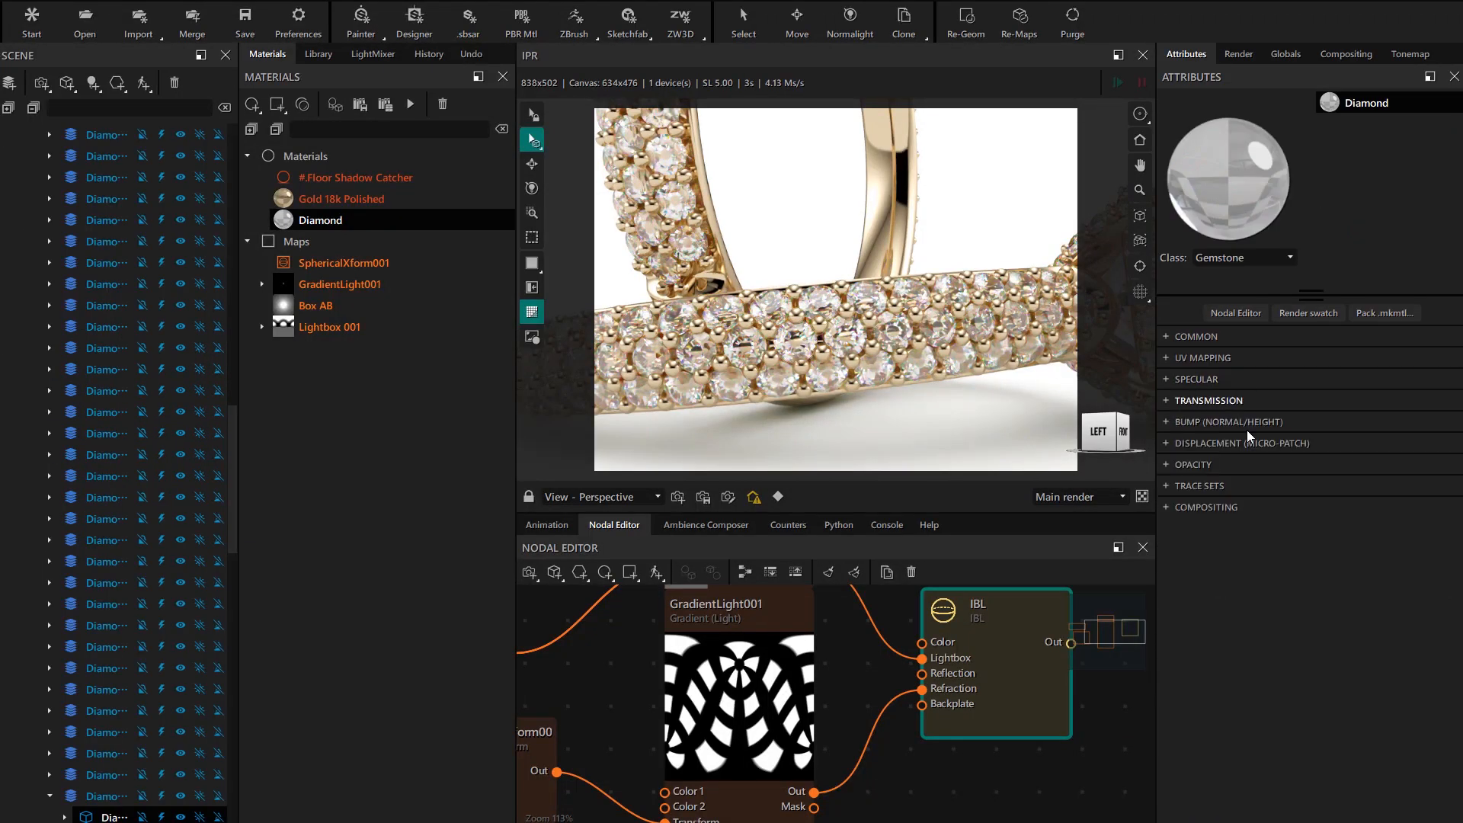
click(1211, 489)
click(1450, 530)
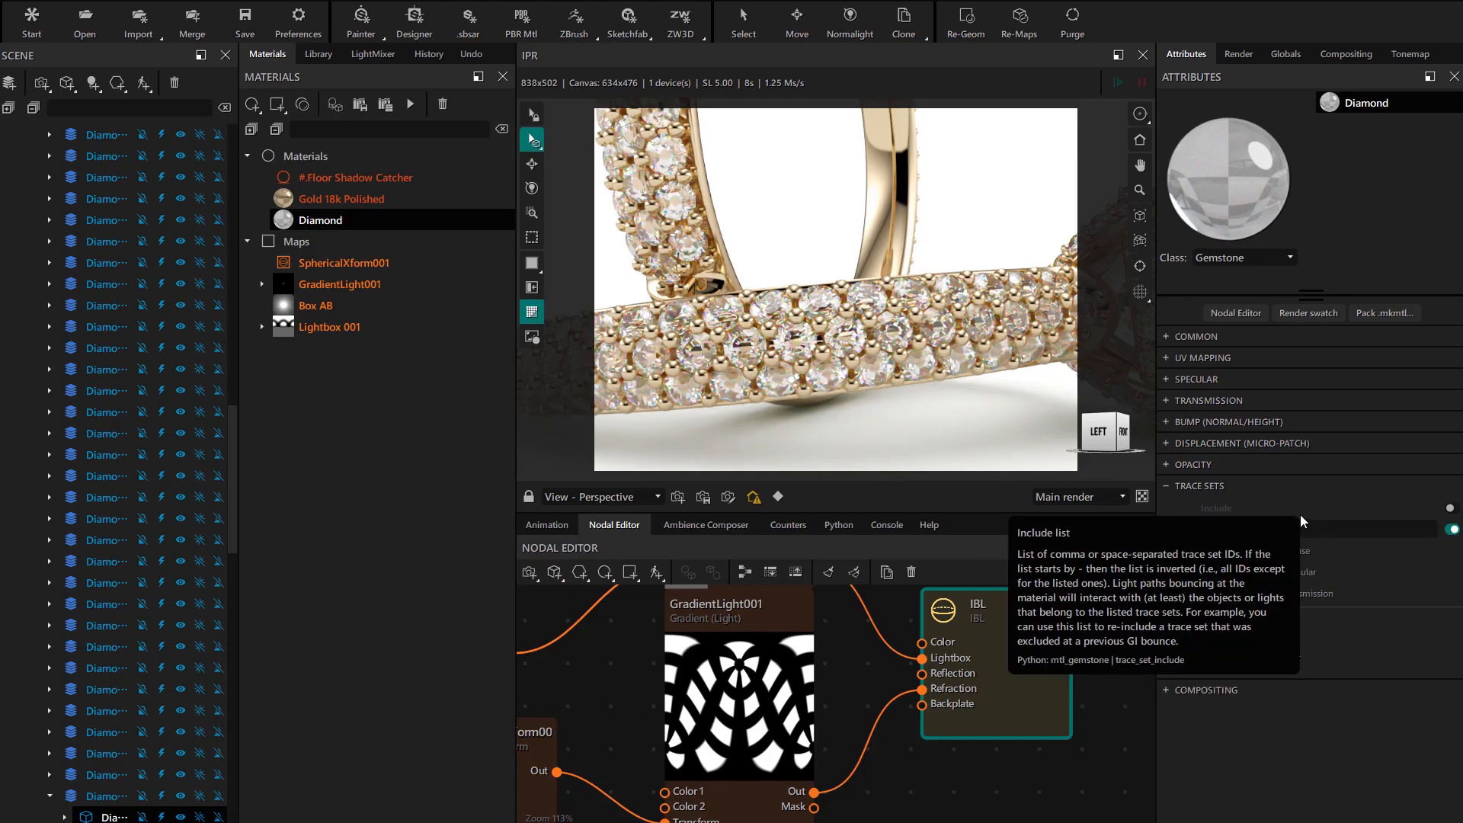
text(2)
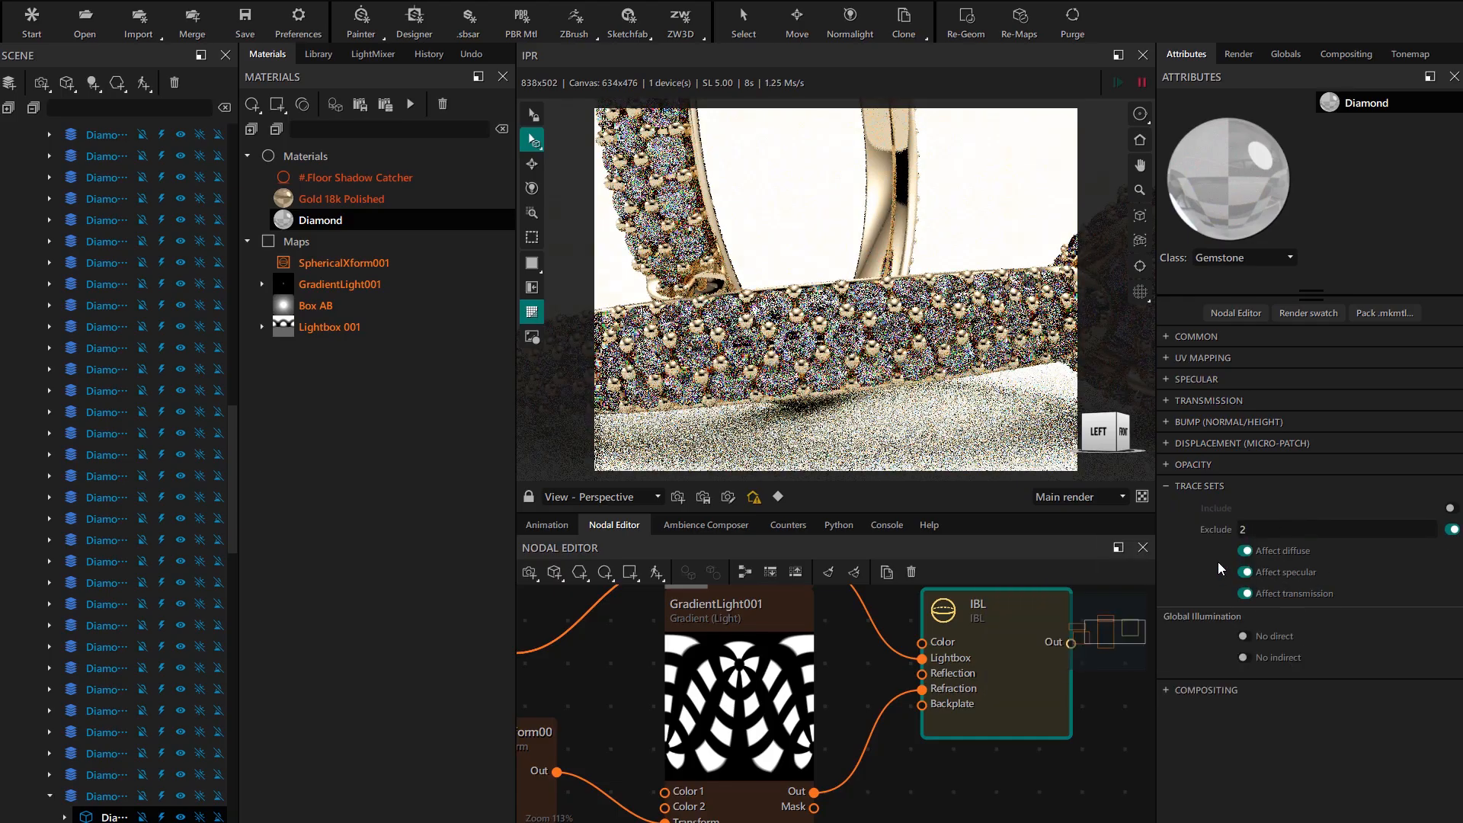
- Stop Metal 01 of RingA from inheriting its trace set and give it trace set ID 2
scroll(123, 305, up, 10)
scroll(98, 276, up, 6)
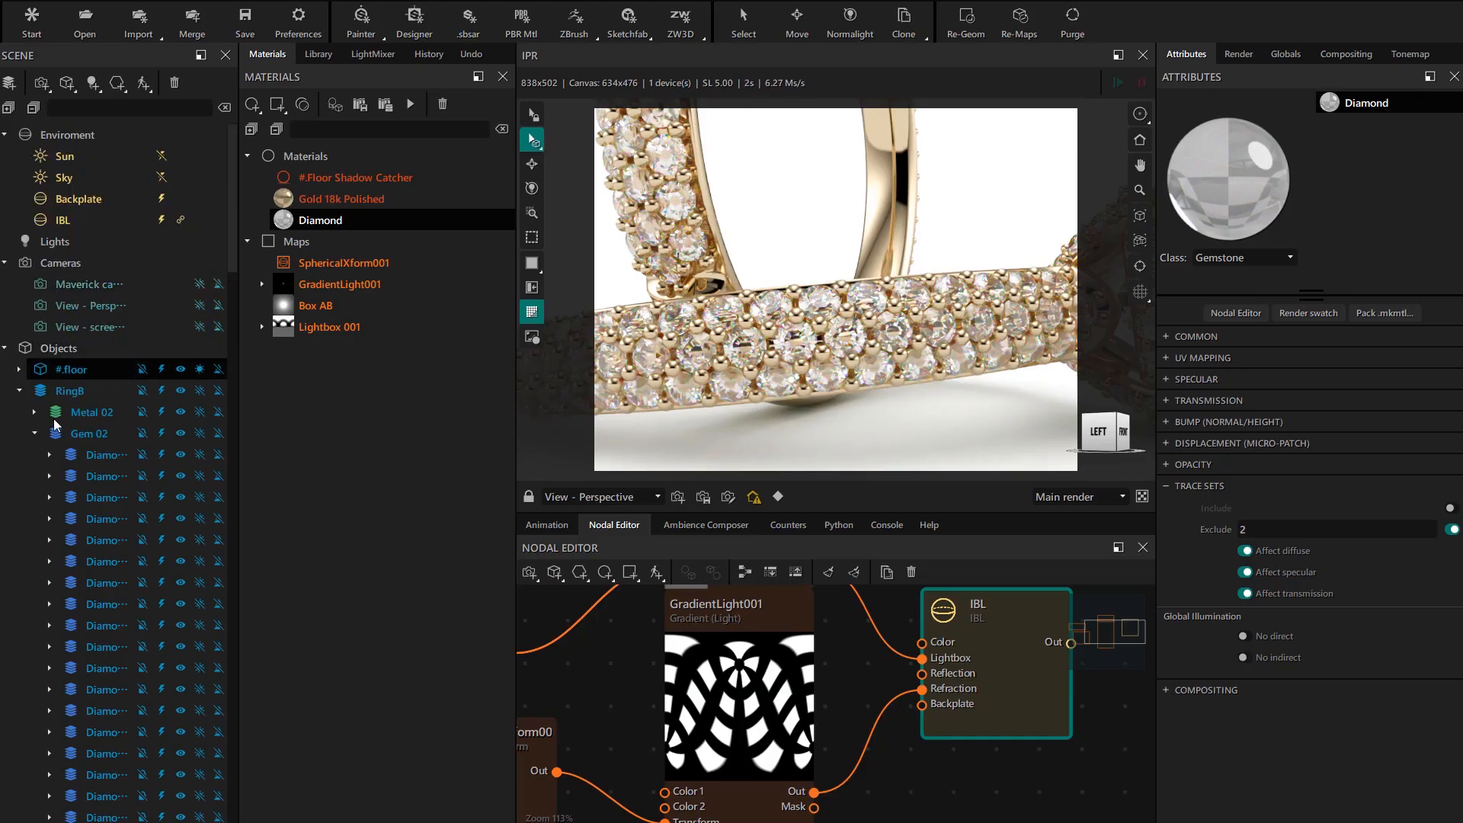
click(22, 391)
click(93, 435)
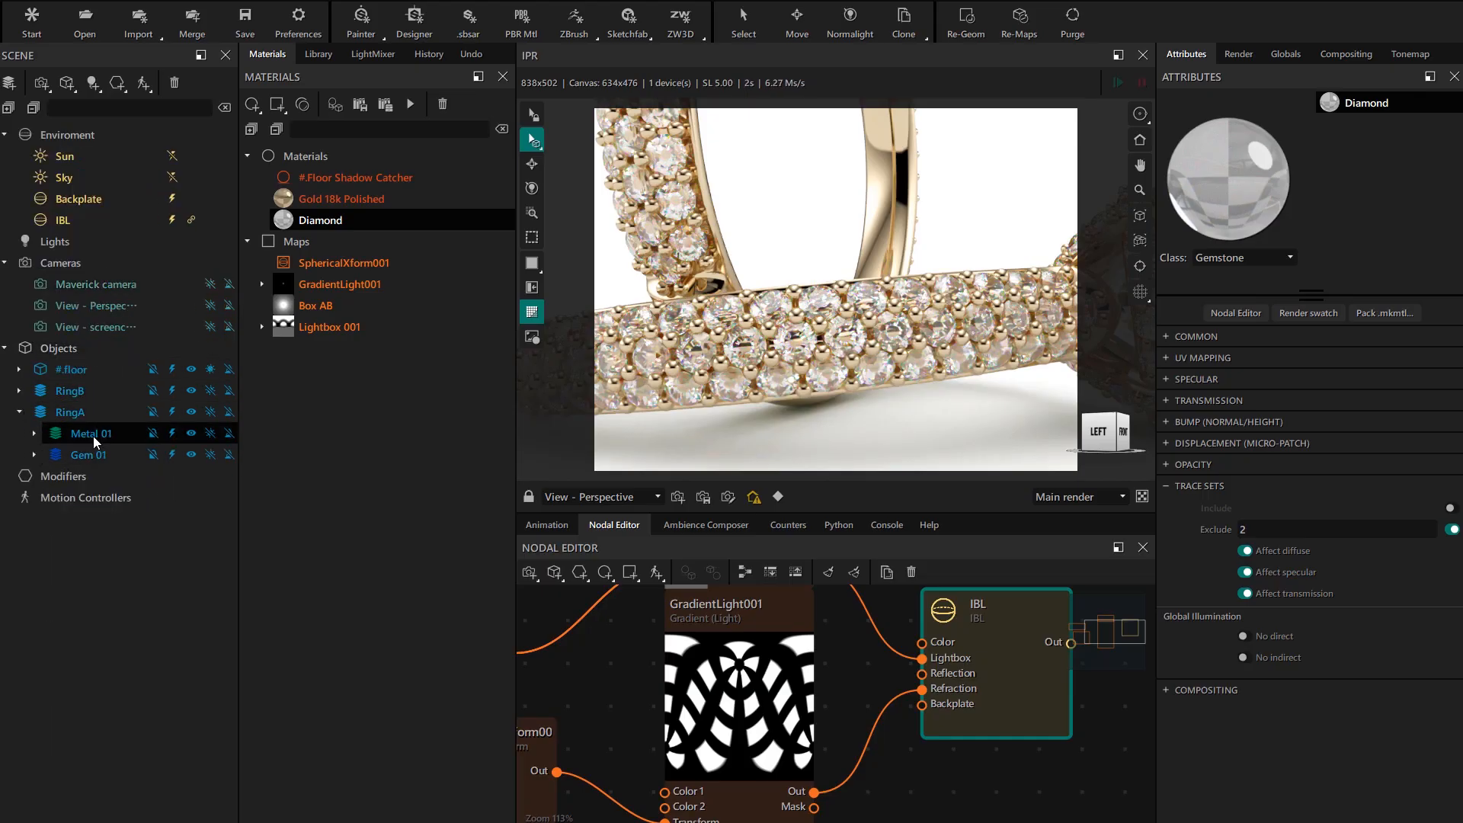
click(1207, 431)
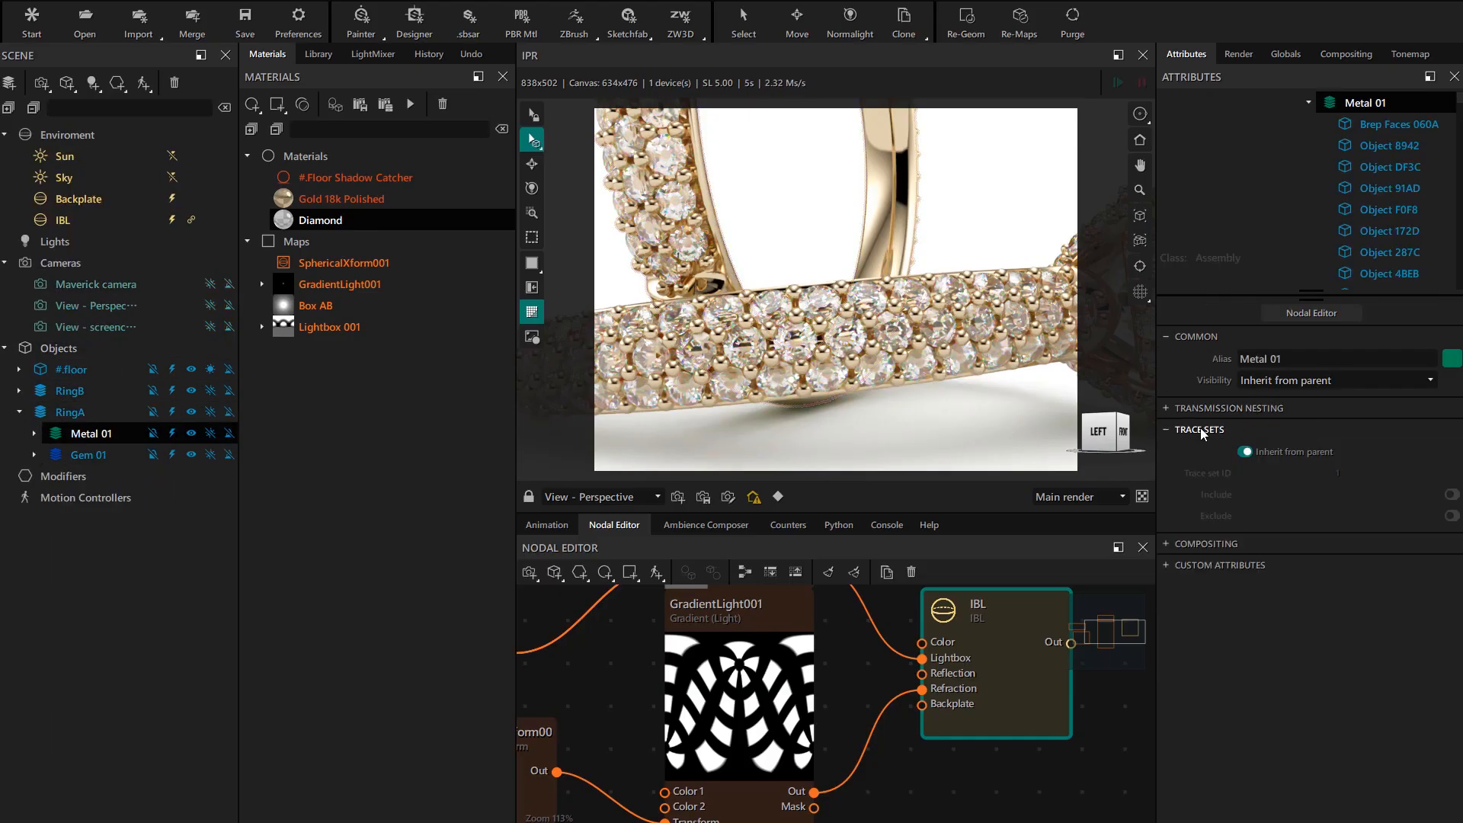
click(1246, 452)
click(1334, 474)
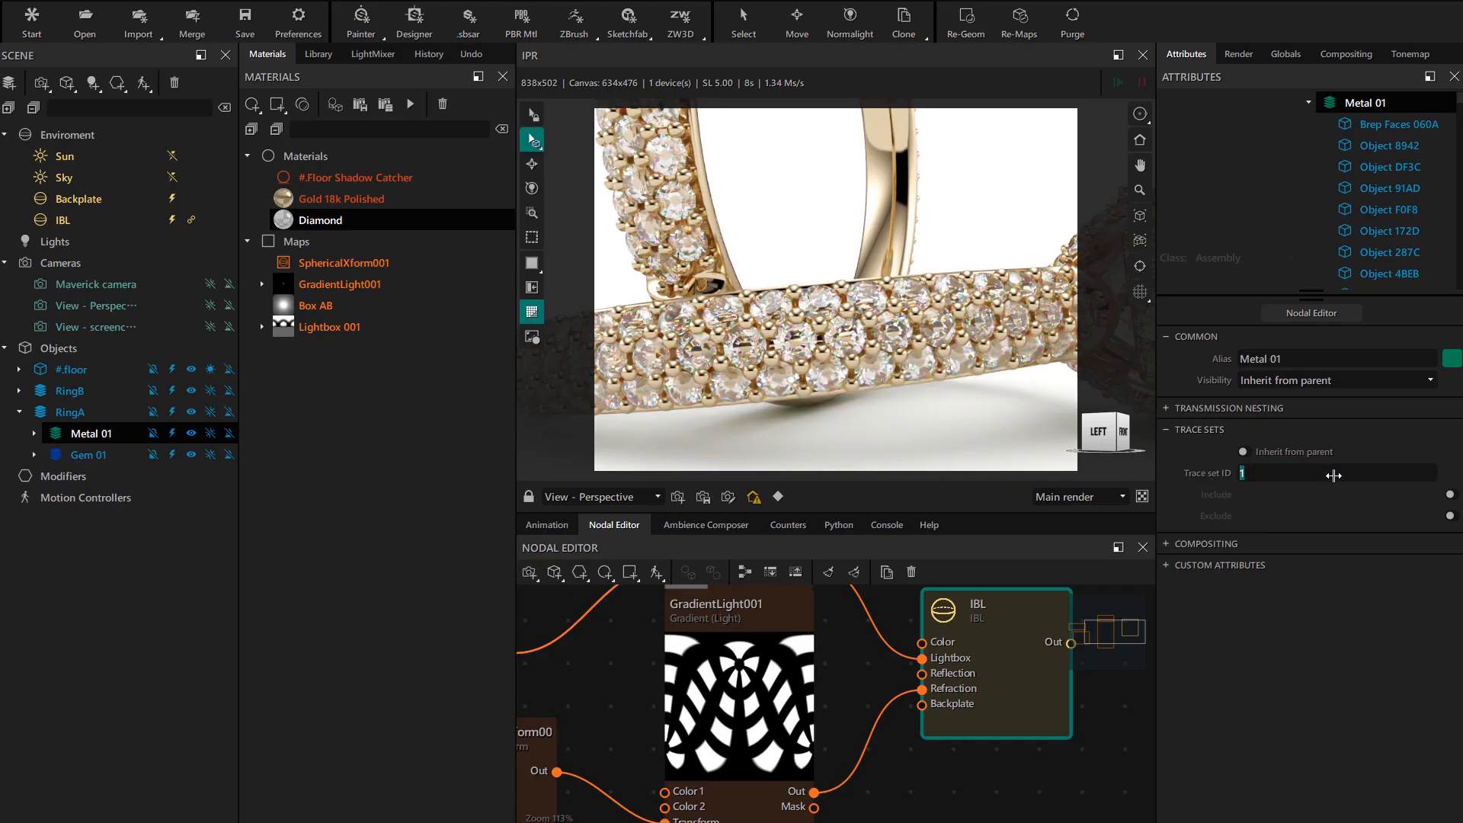
text(2)
key(Return)
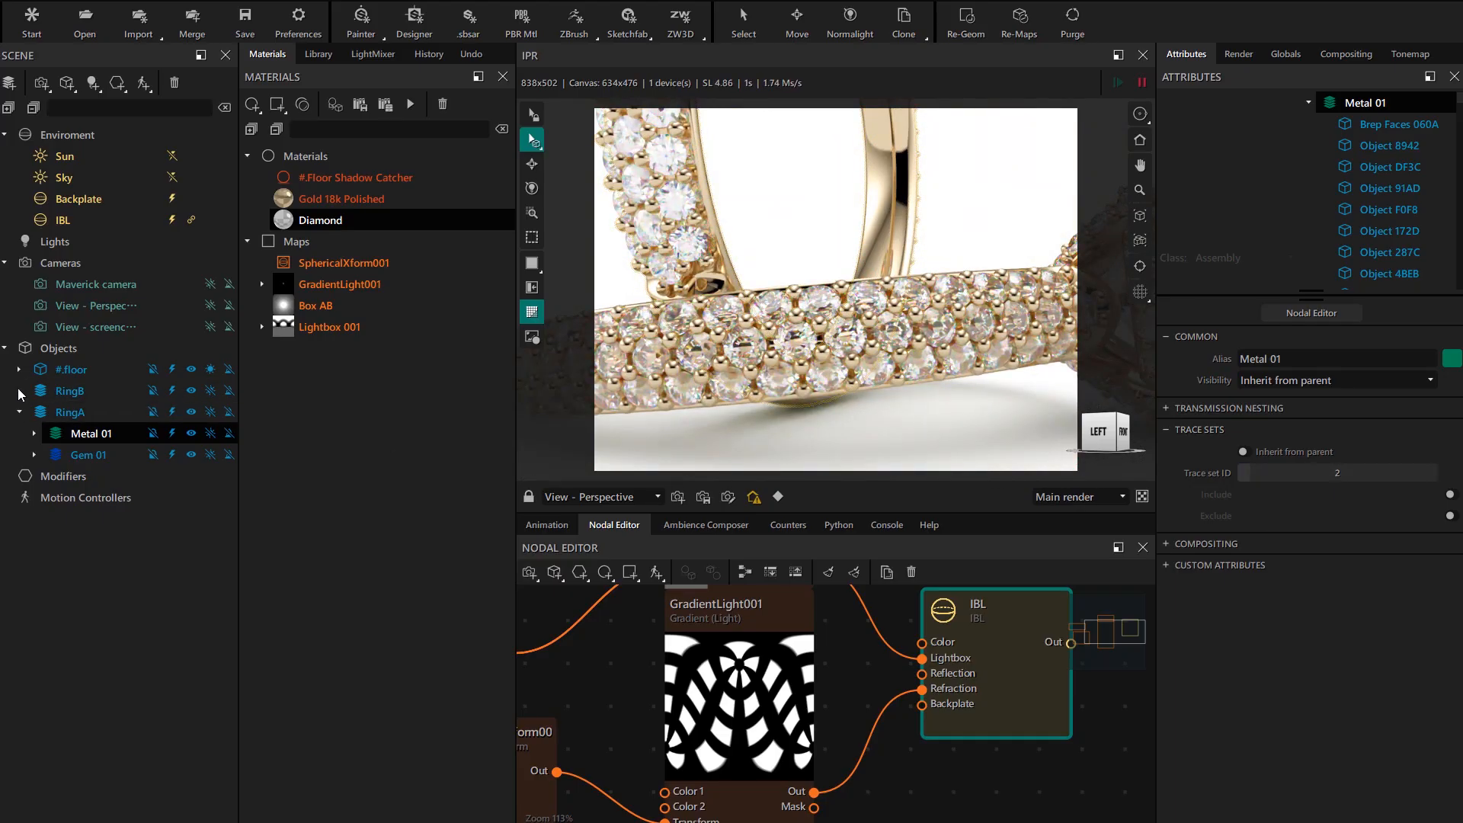
- Turn off trace set inheritance for Metal 02 of RingB and assign it trace set ID 2
click(19, 391)
click(83, 415)
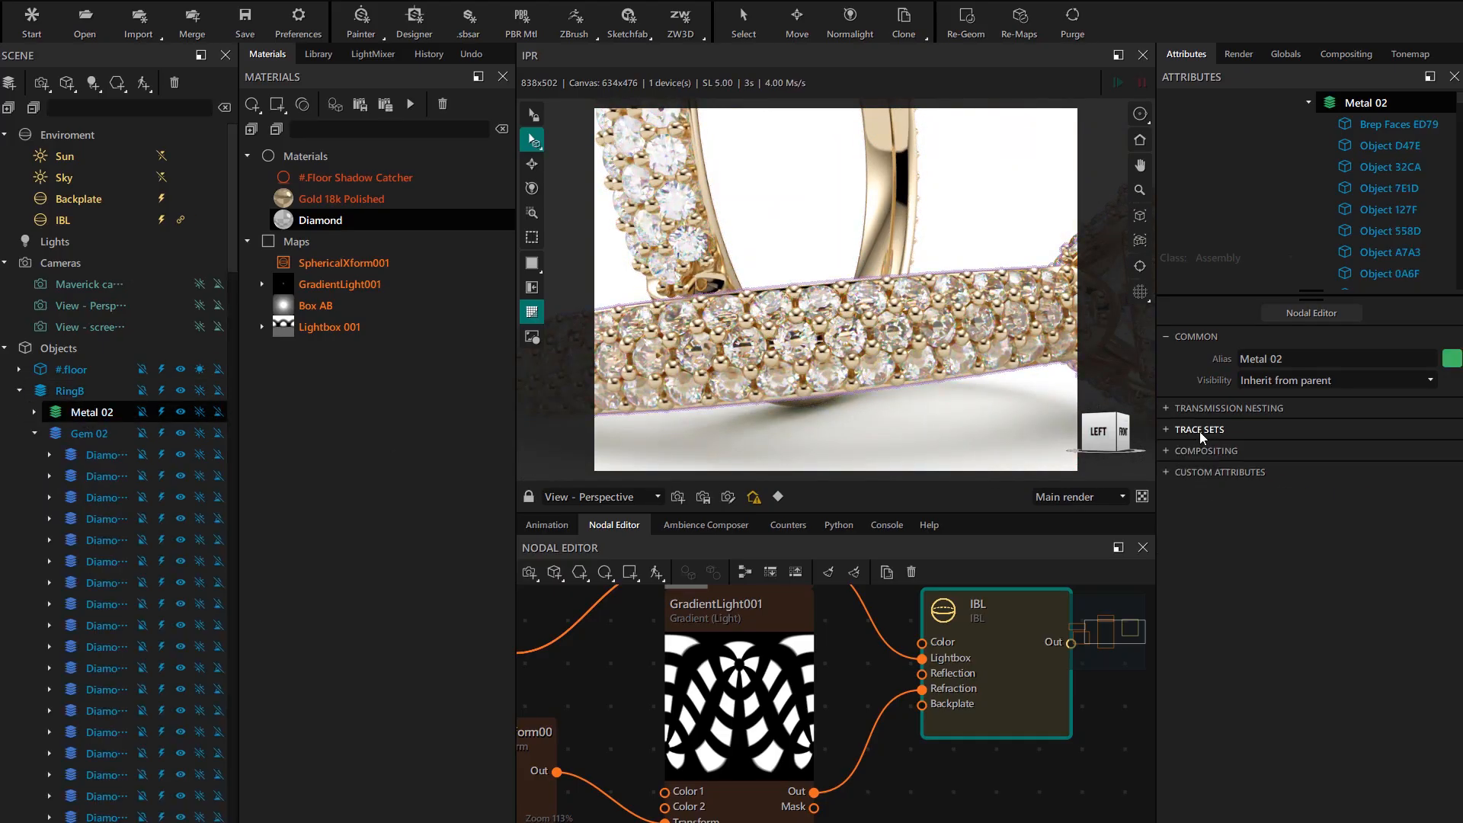
click(1201, 430)
click(1334, 472)
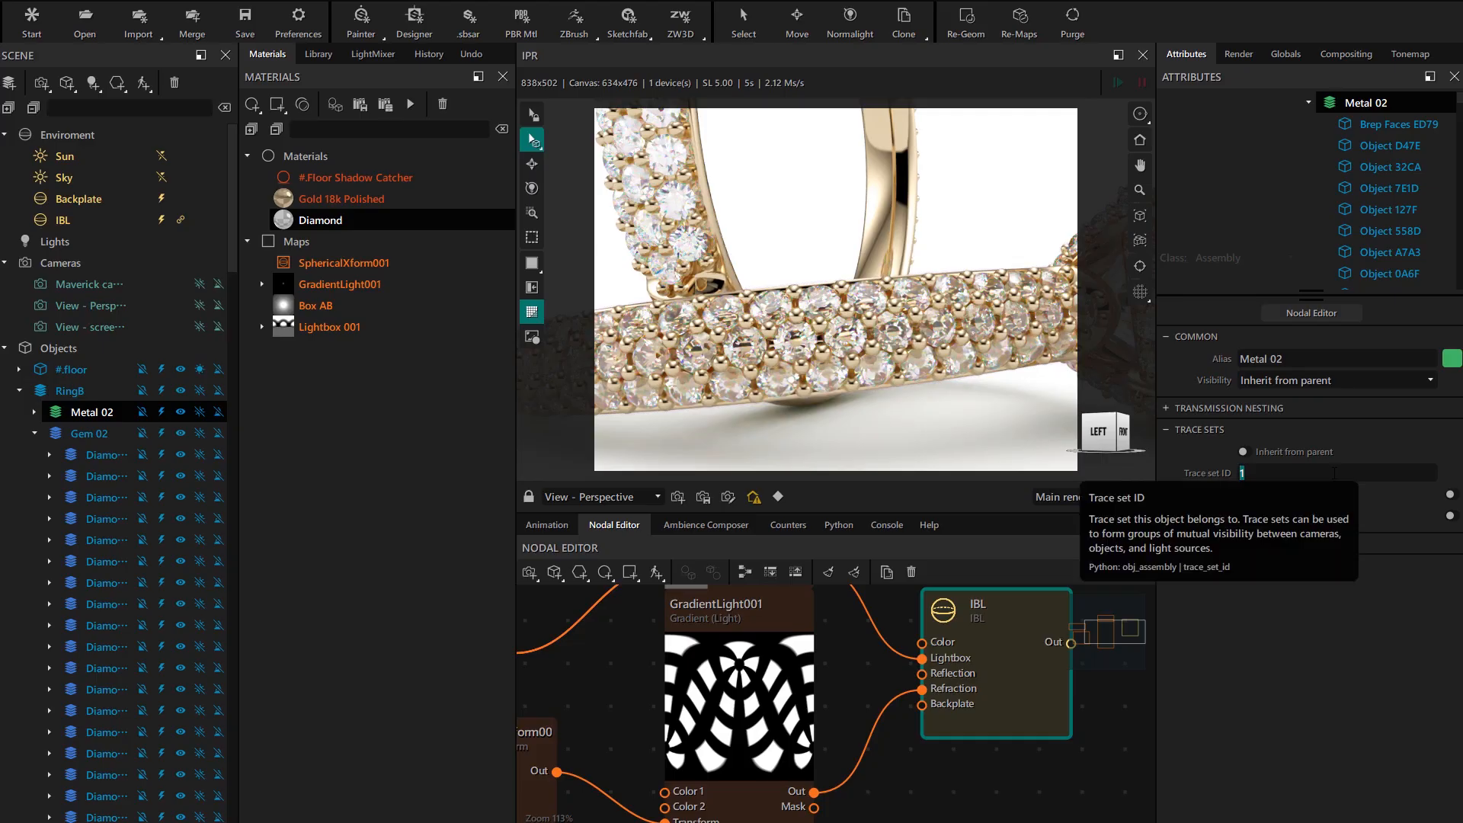
text(2)
key(Return)
mouse_move(894, 350)
mouse_down()
mouse_move(831, 374)
mouse_move(902, 371)
mouse_up()
- Set both brightness and contrast of the light gradient's HDR signal profile to 3
middle_drag(834, 718, 833, 654)
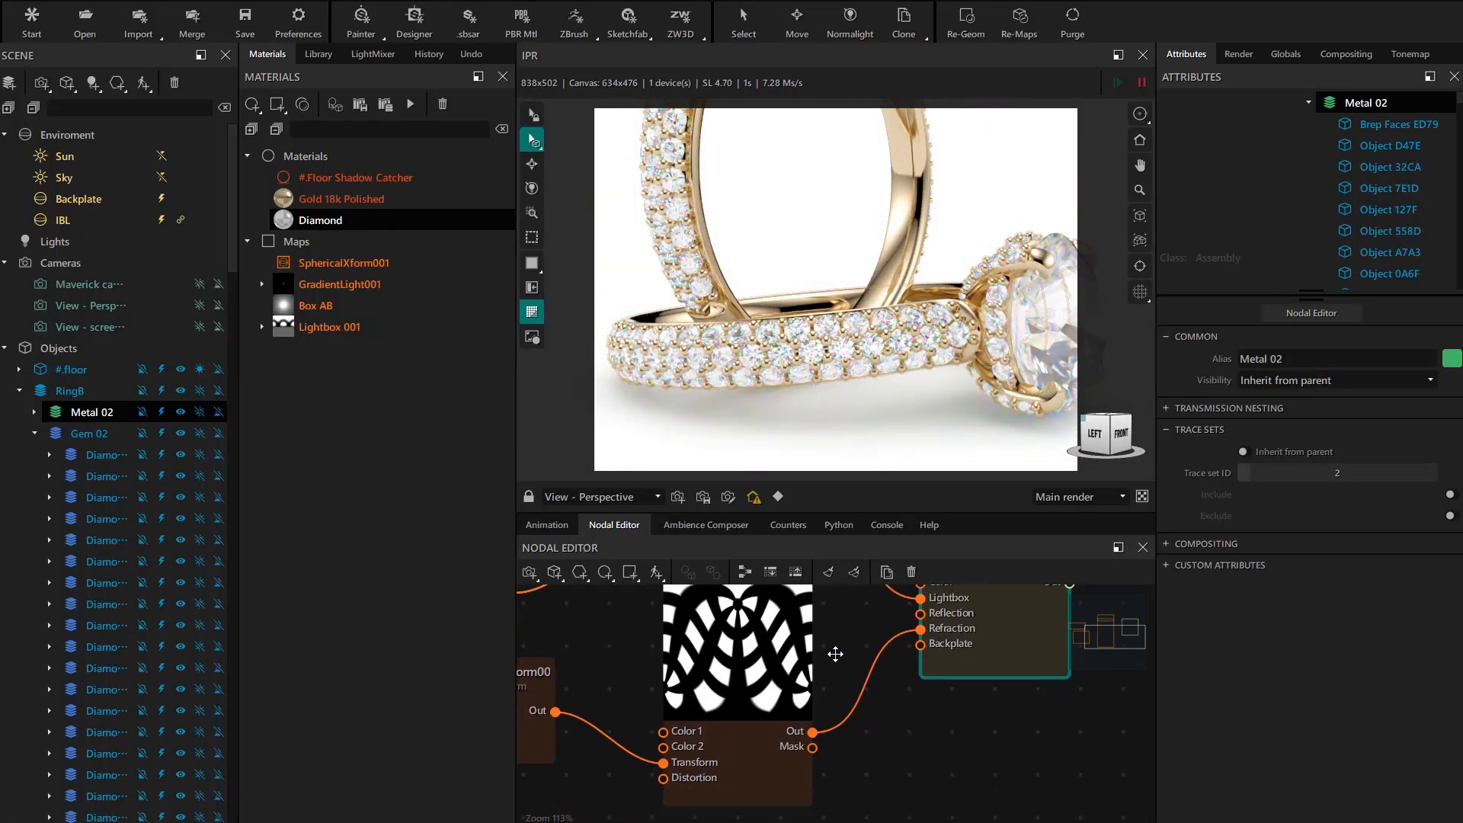
click(743, 763)
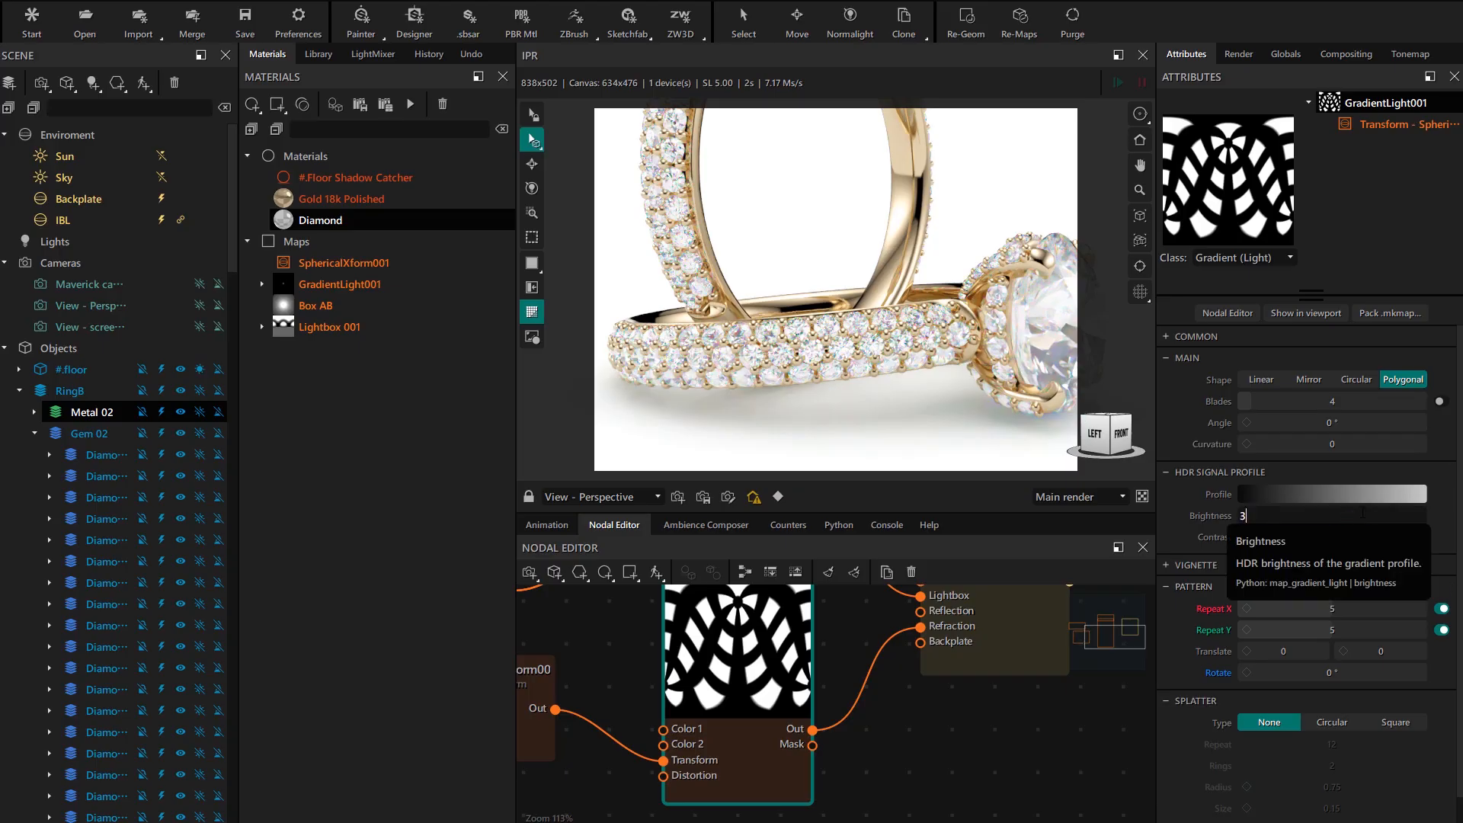
key(Return)
double_click(1348, 537)
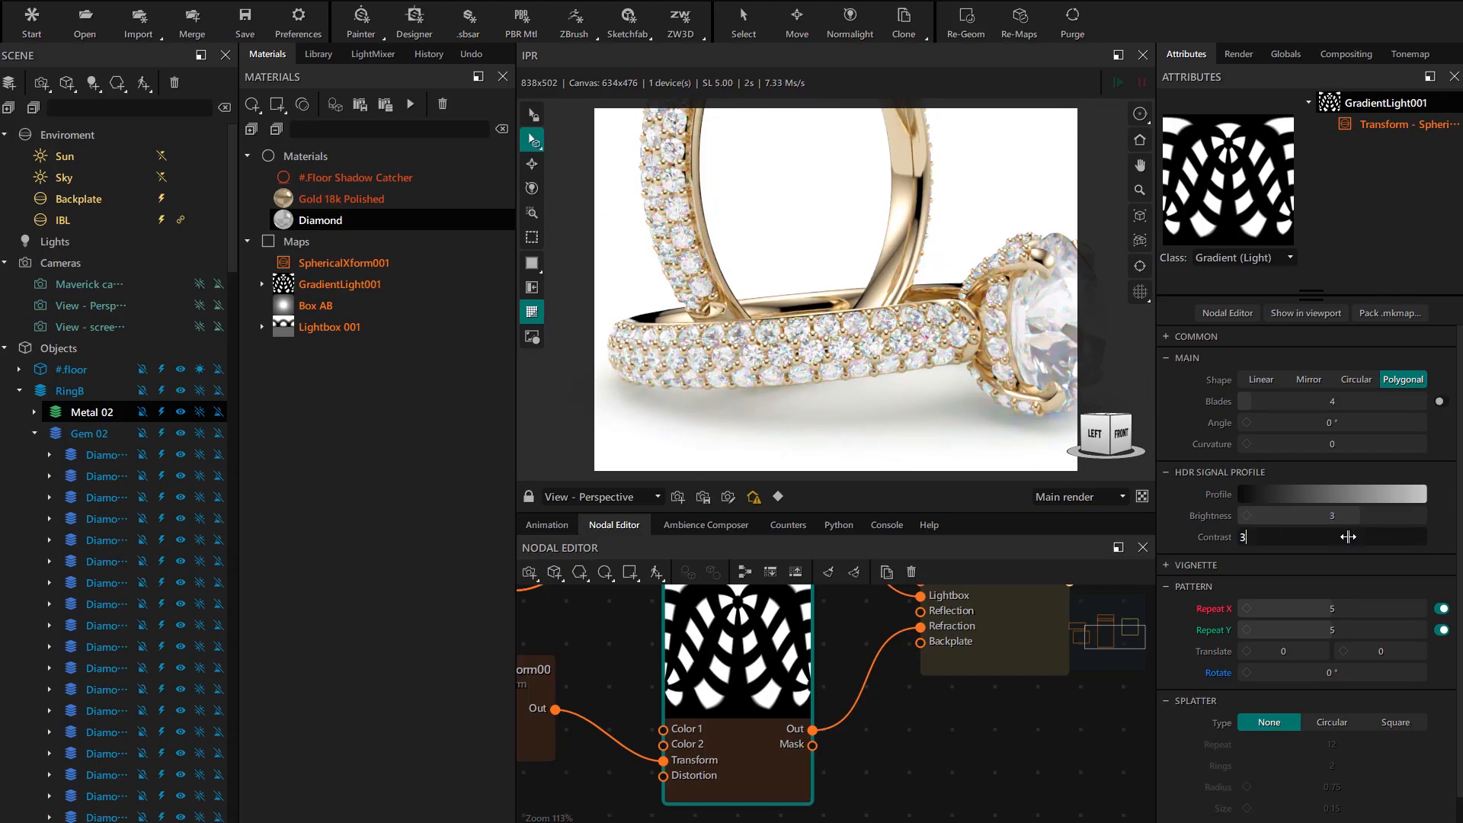
key(Return)
- Set the power of the IBL's refraction override to 5 kcd/m² and inspect the pavé diamonds up close
drag(907, 335, 848, 331)
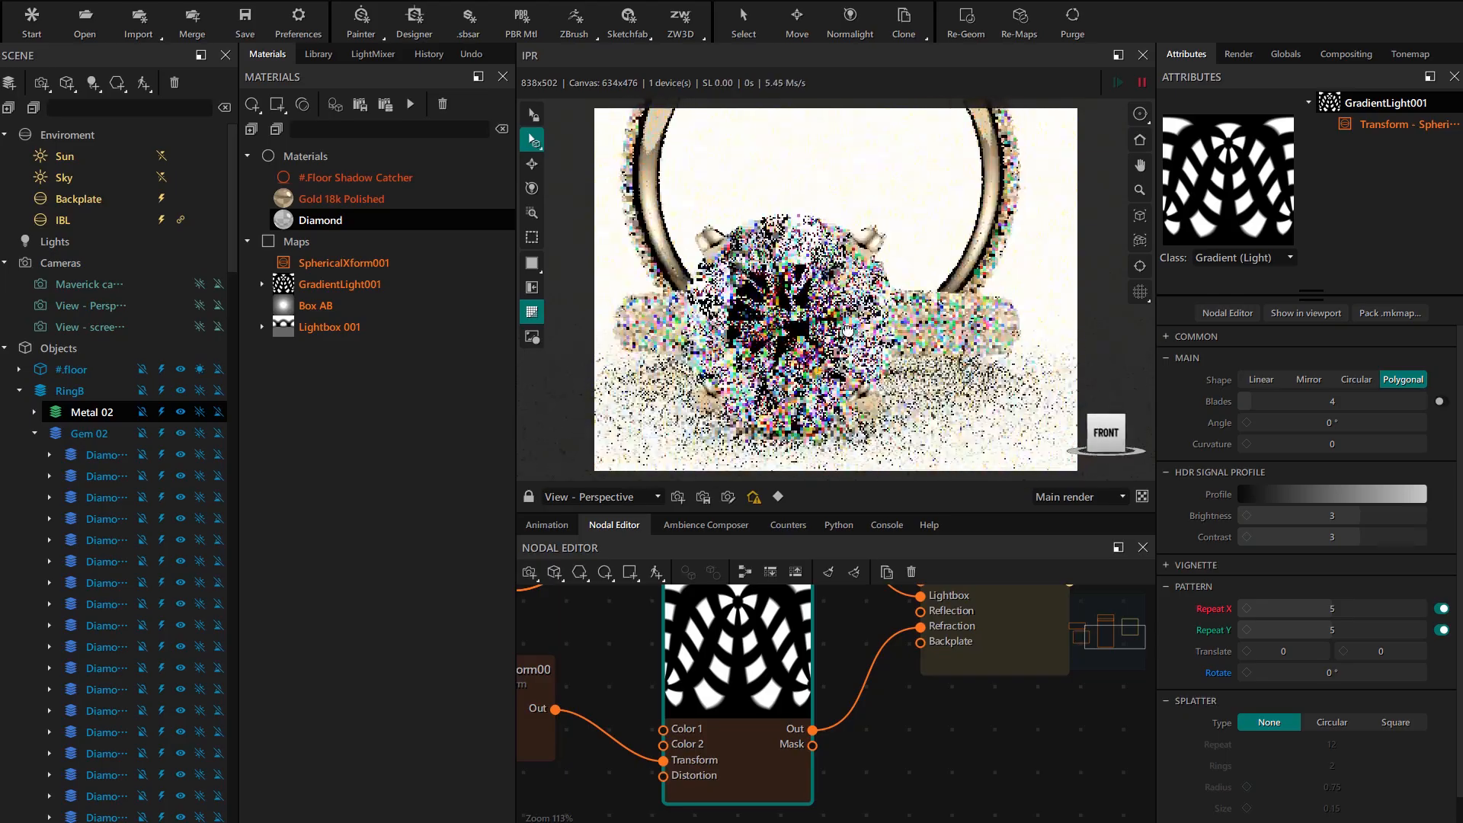
click(1029, 638)
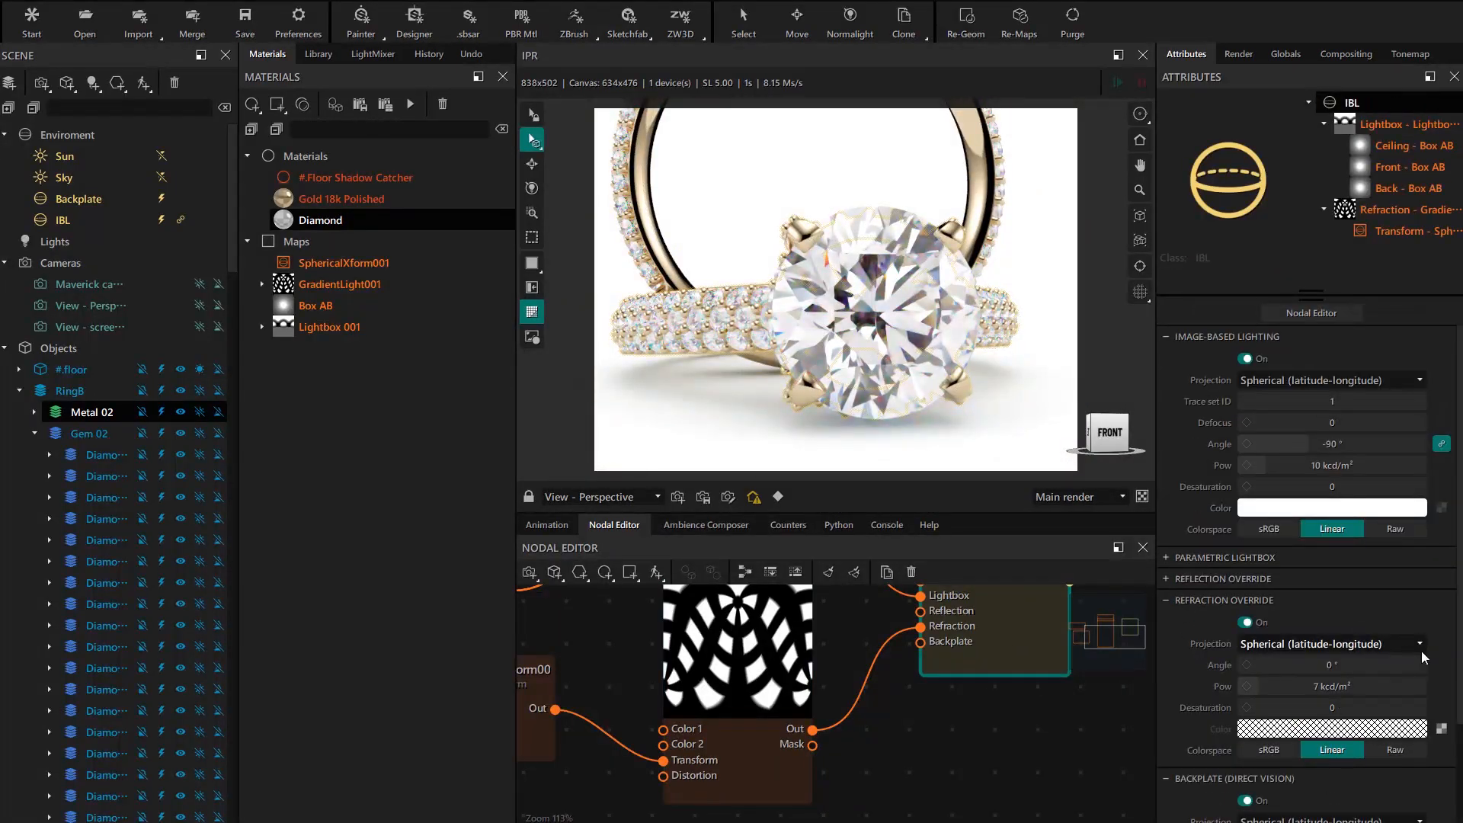
text(5)
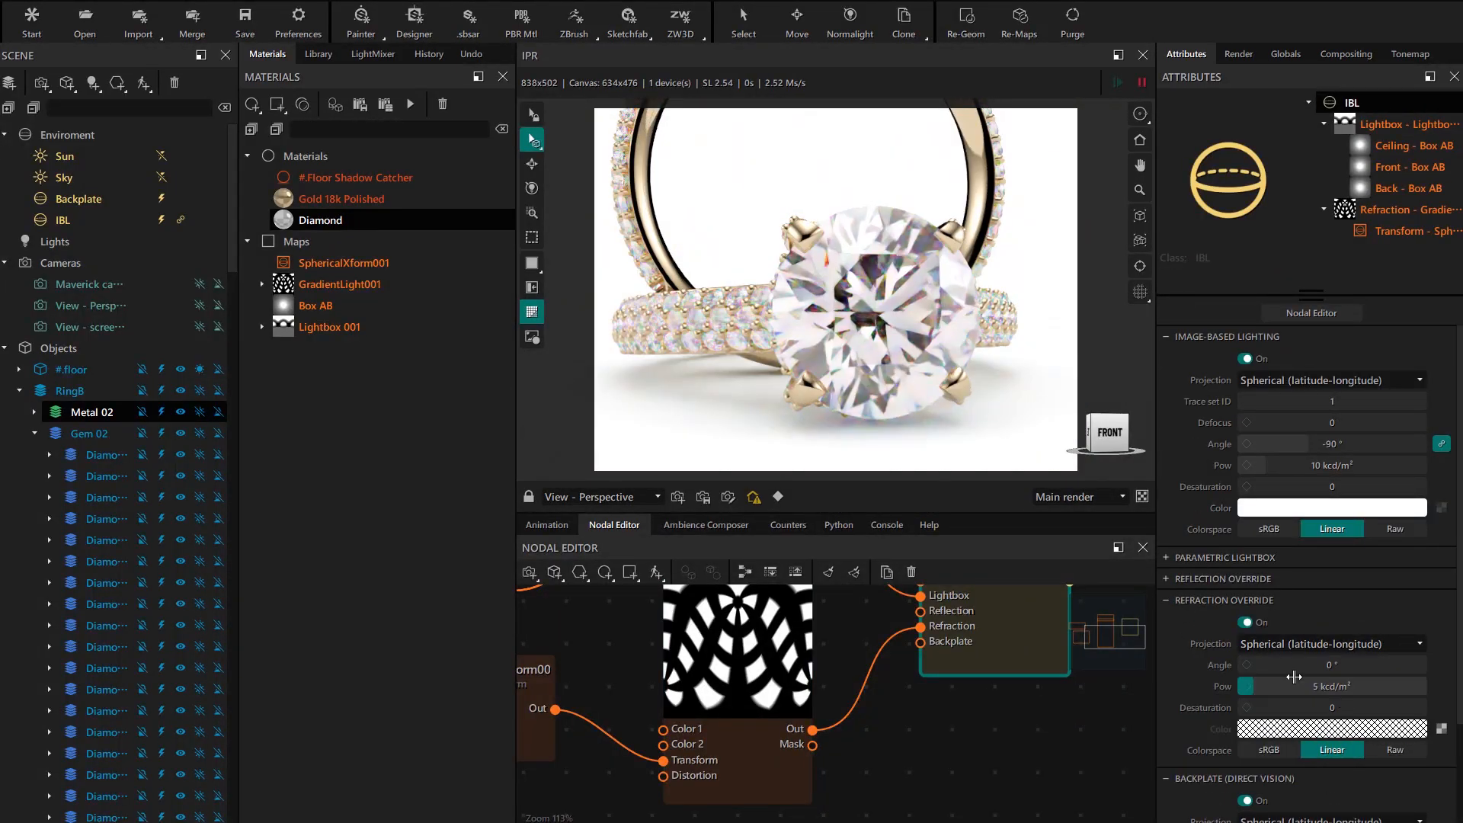
key(Return)
drag(815, 309, 760, 278)
middle_drag(761, 278, 826, 293)
scroll(827, 293, up, 4)
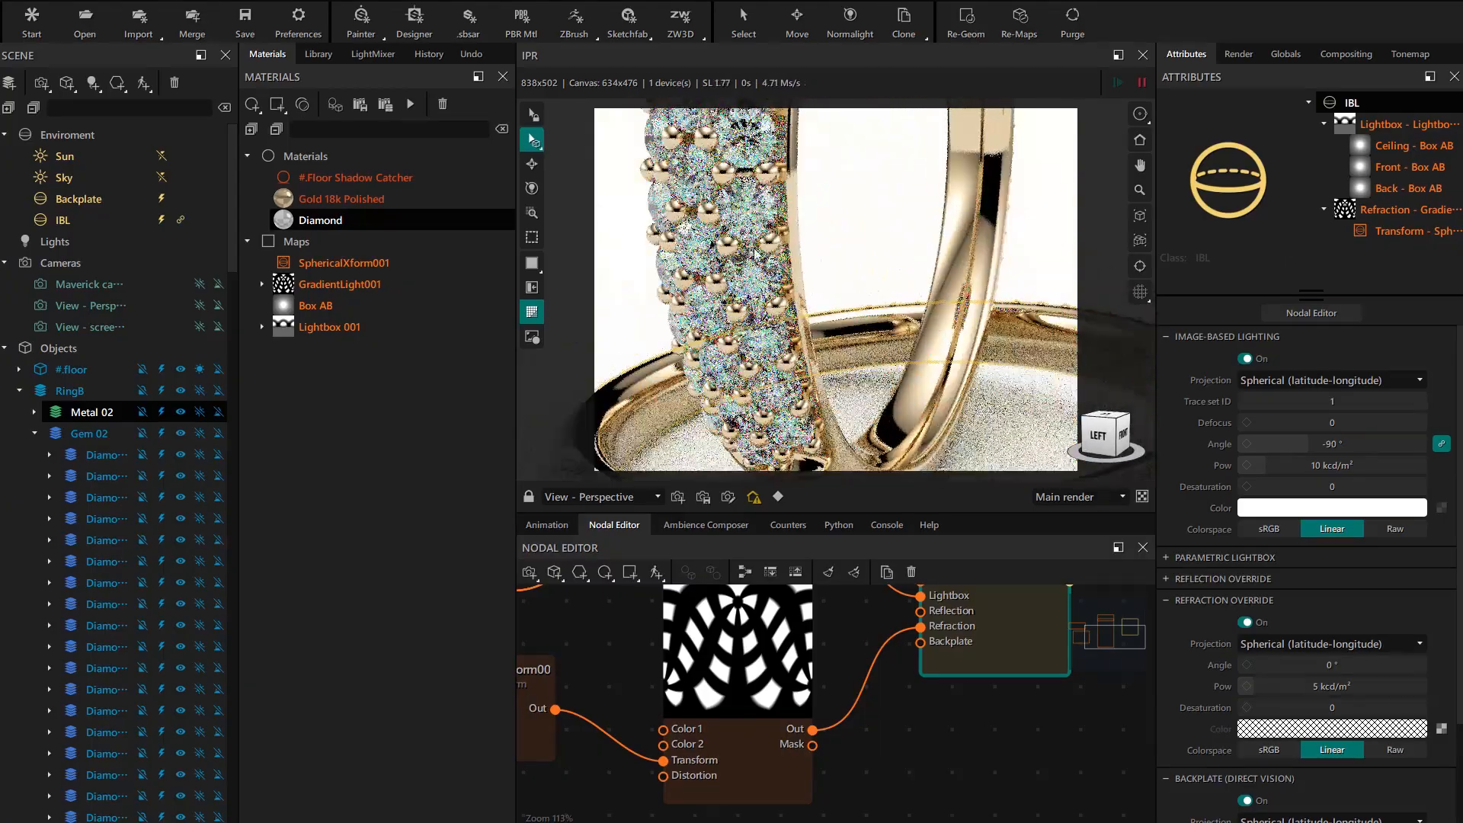
- Set the contrast to 2.88 and the blacks to 0.6 in the tonemap curves
drag(827, 293, 830, 337)
scroll(912, 262, down, 8)
scroll(850, 285, up, 3)
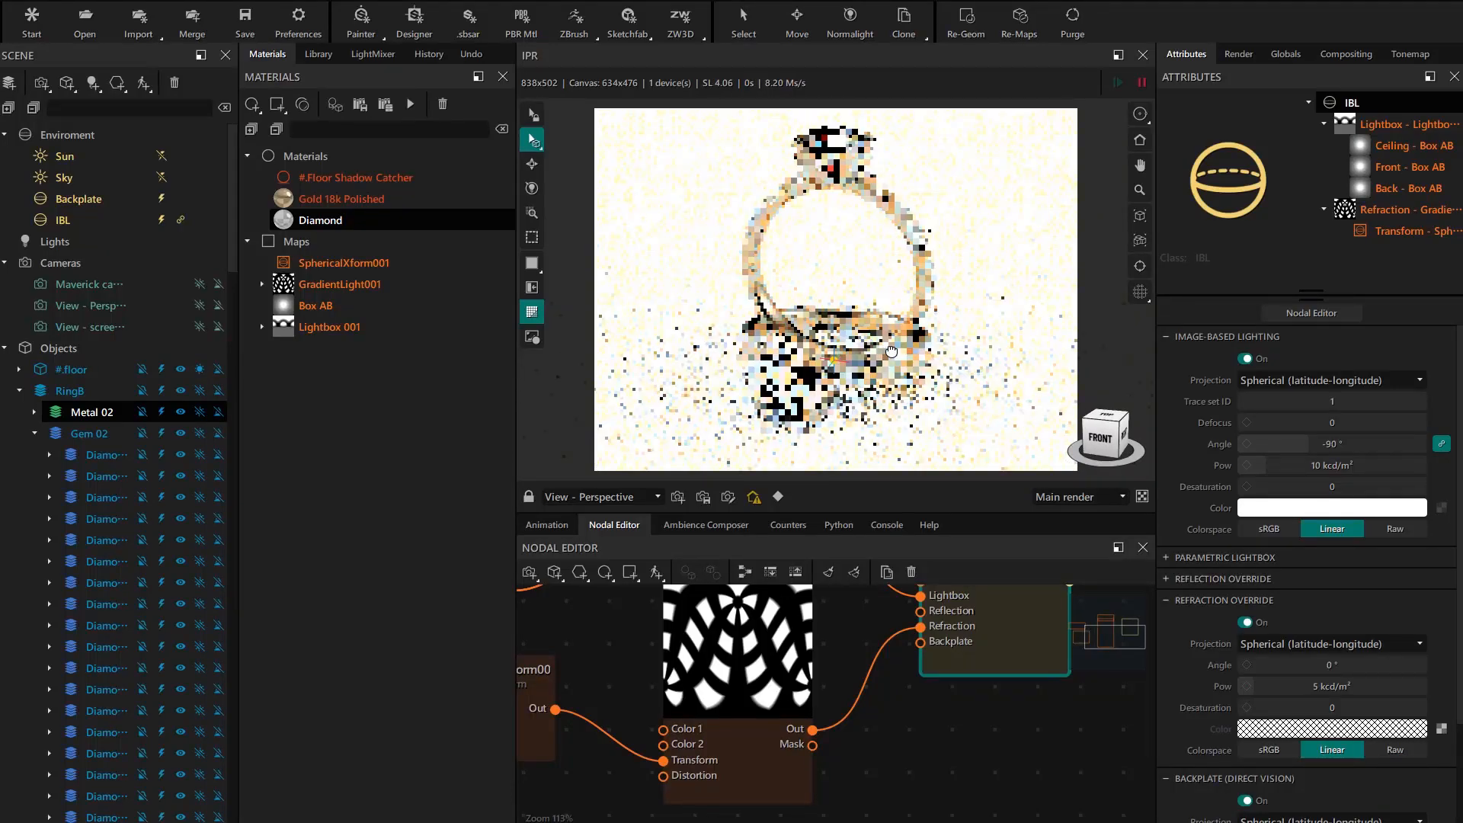
click(1395, 58)
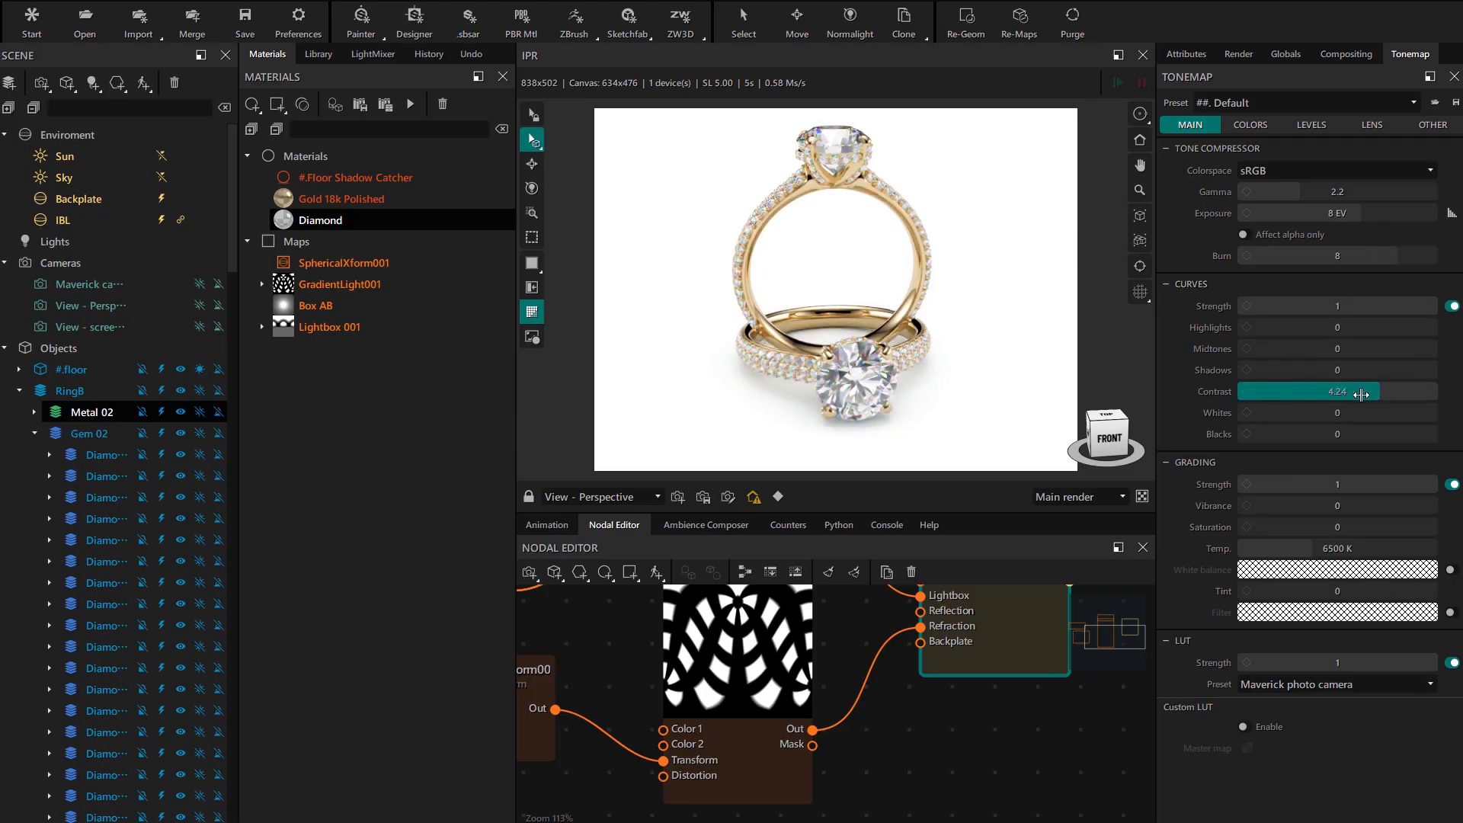
drag(1360, 394, 1357, 432)
mouse_move(854, 328)
mouse_down()
mouse_move(808, 330)
mouse_move(867, 328)
mouse_up()
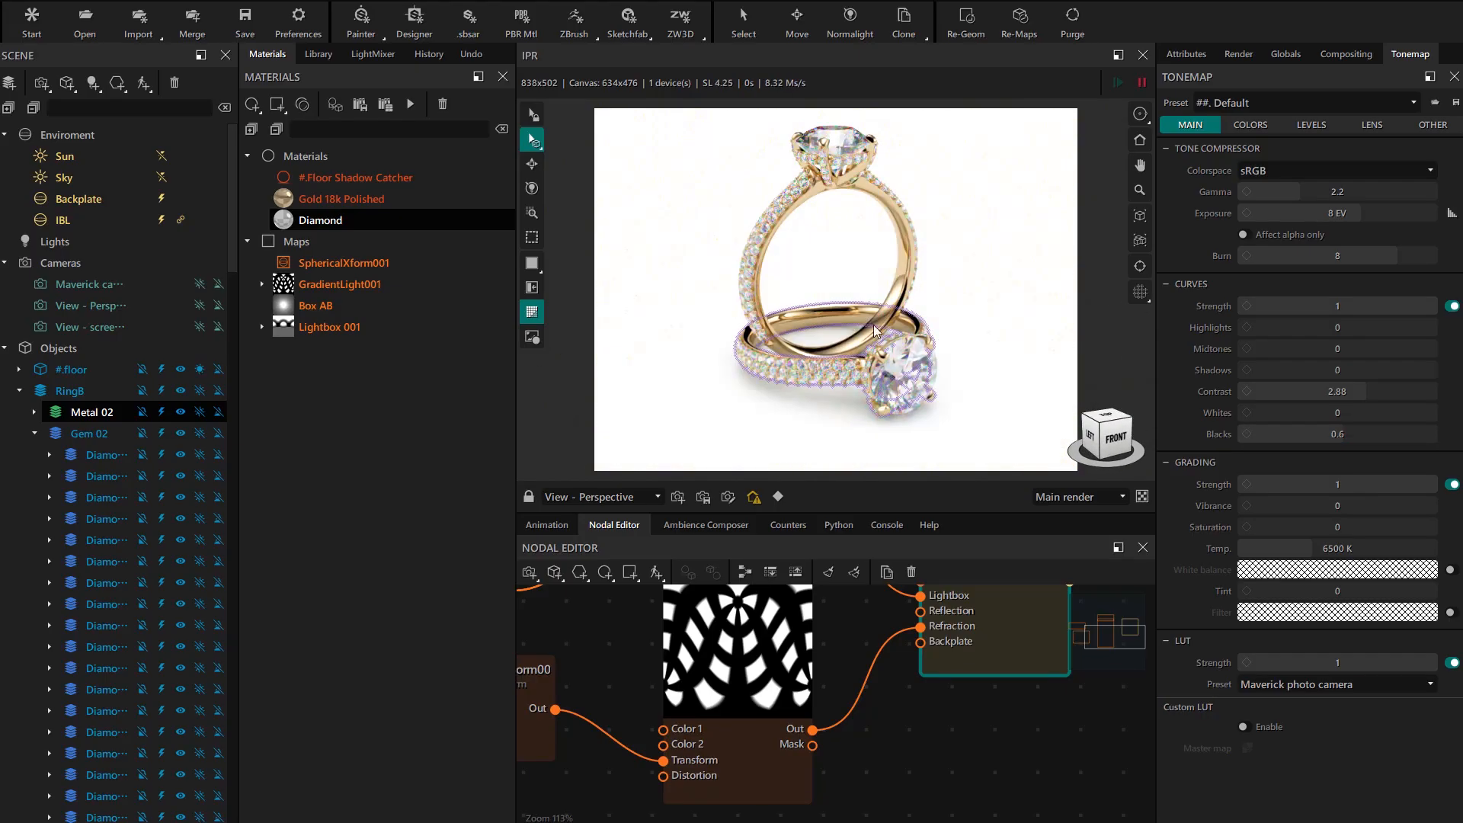
middle_drag(865, 328, 859, 356)
- Enlarge the interactive render view and enable the Glare lens effect in the tonemap
click(1371, 126)
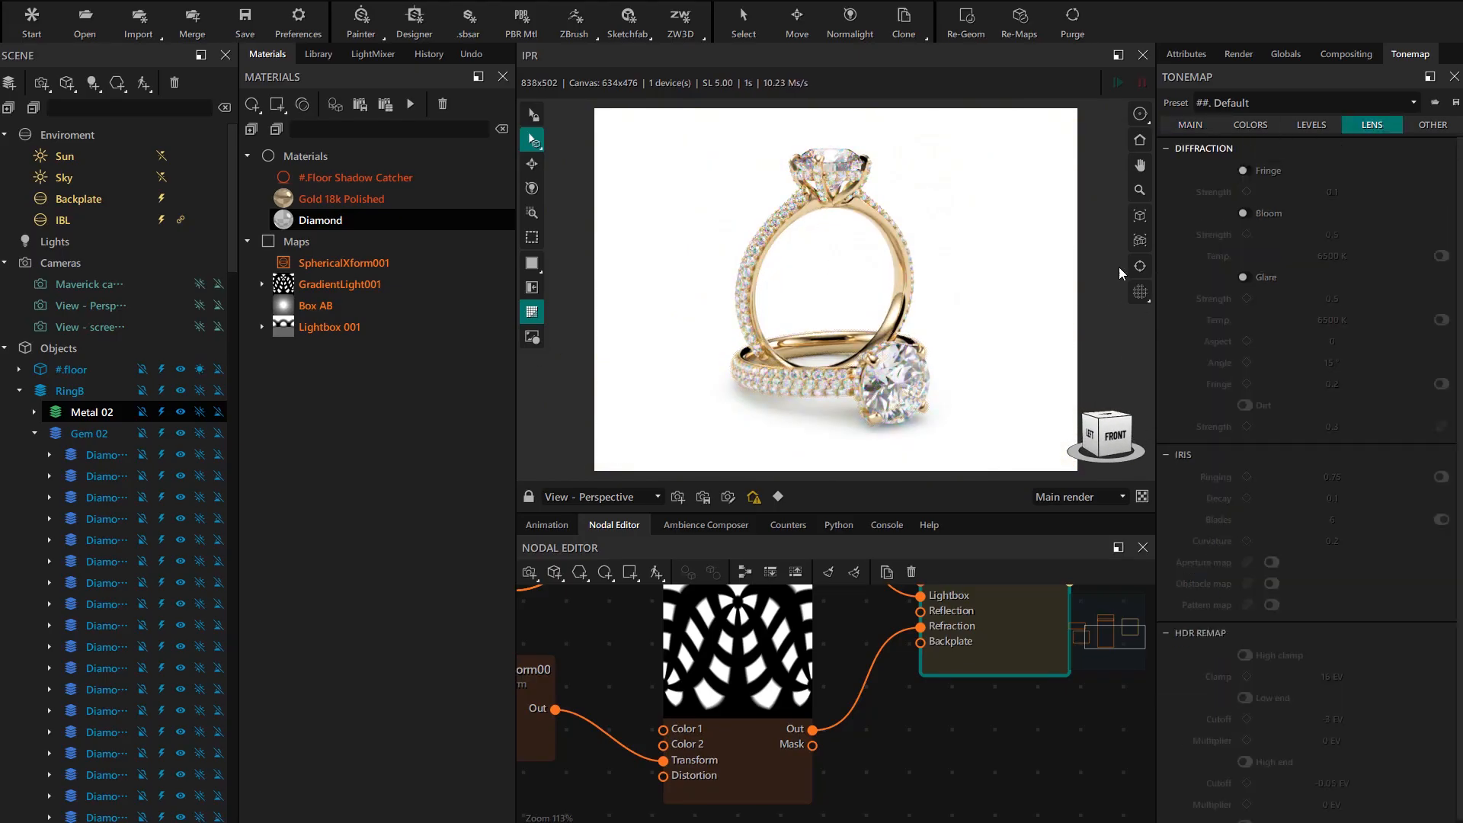
drag(864, 365, 781, 370)
drag(793, 512, 793, 632)
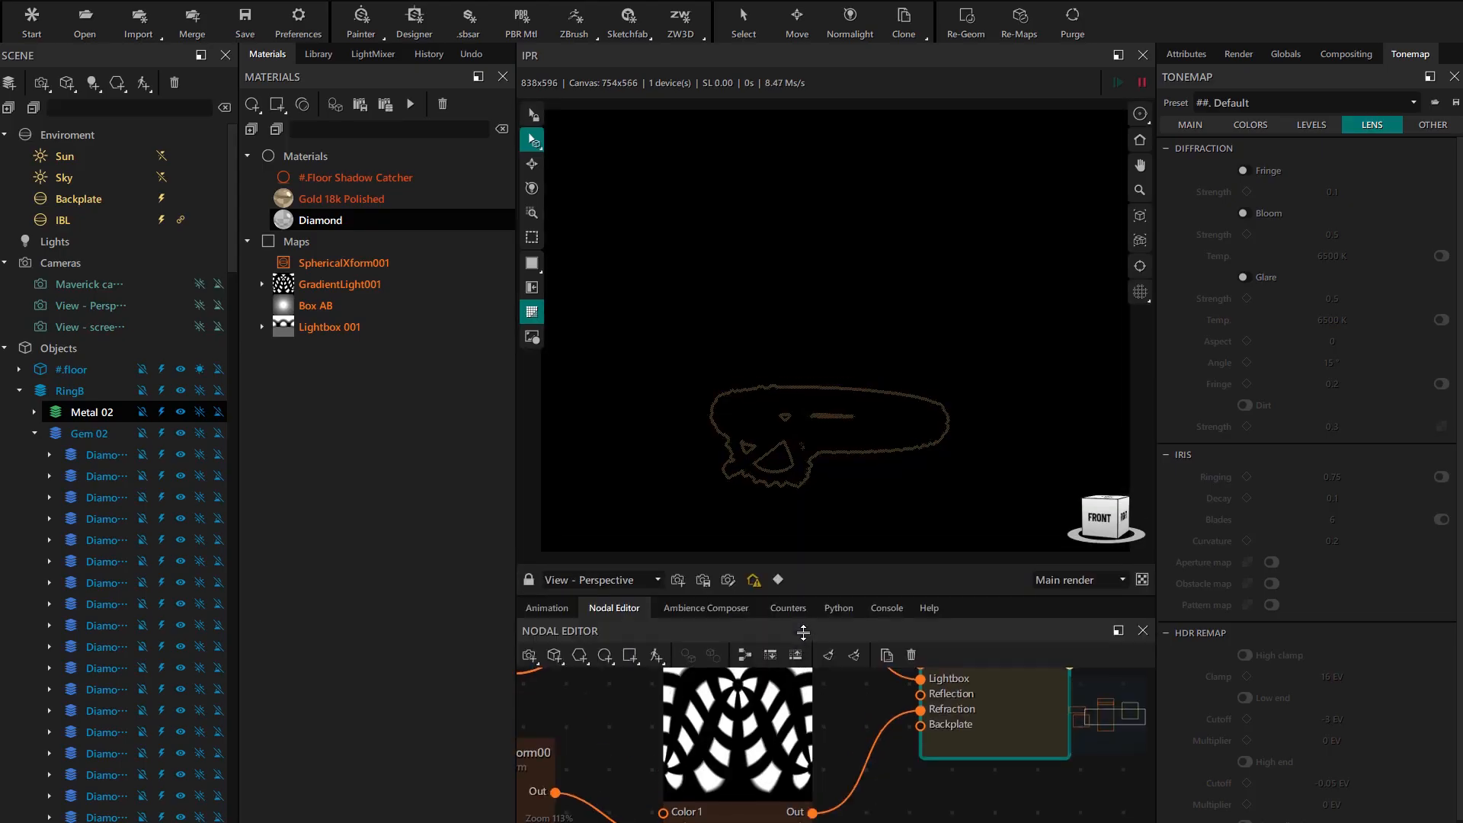
scroll(784, 472, up, 3)
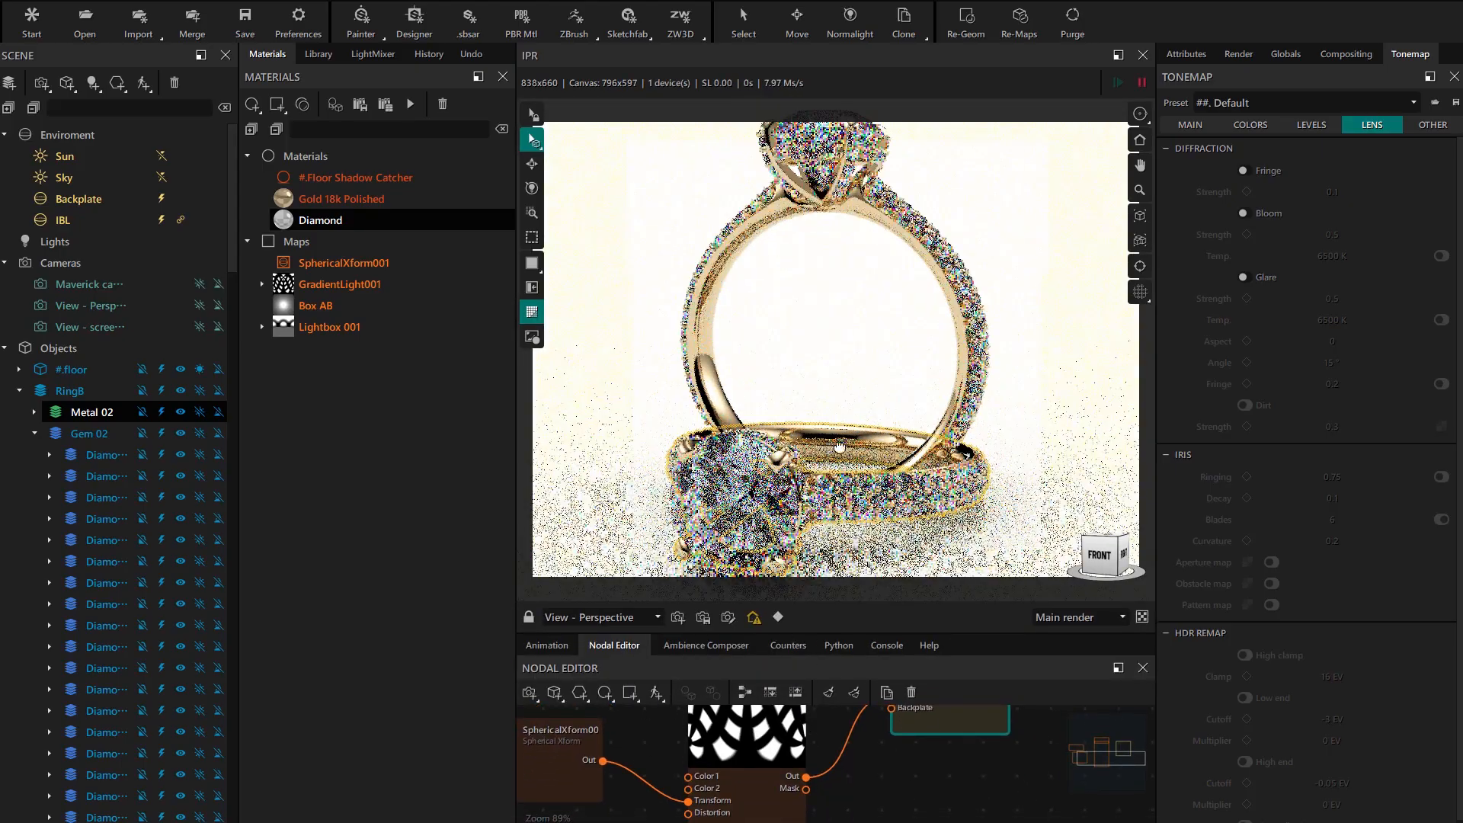
drag(785, 381, 858, 375)
middle_drag(859, 376, 857, 328)
scroll(857, 427, up, 1)
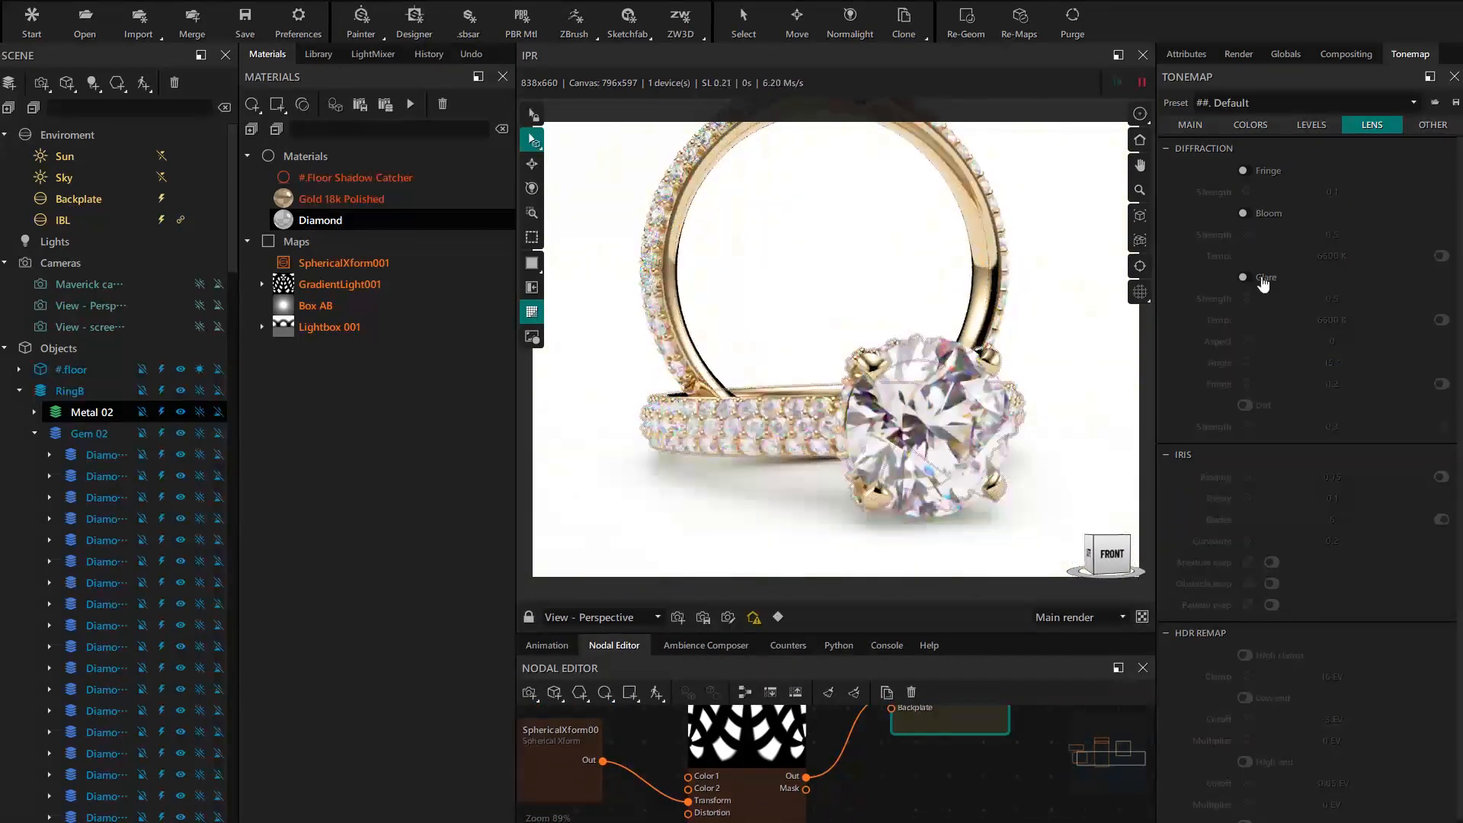
click(1246, 277)
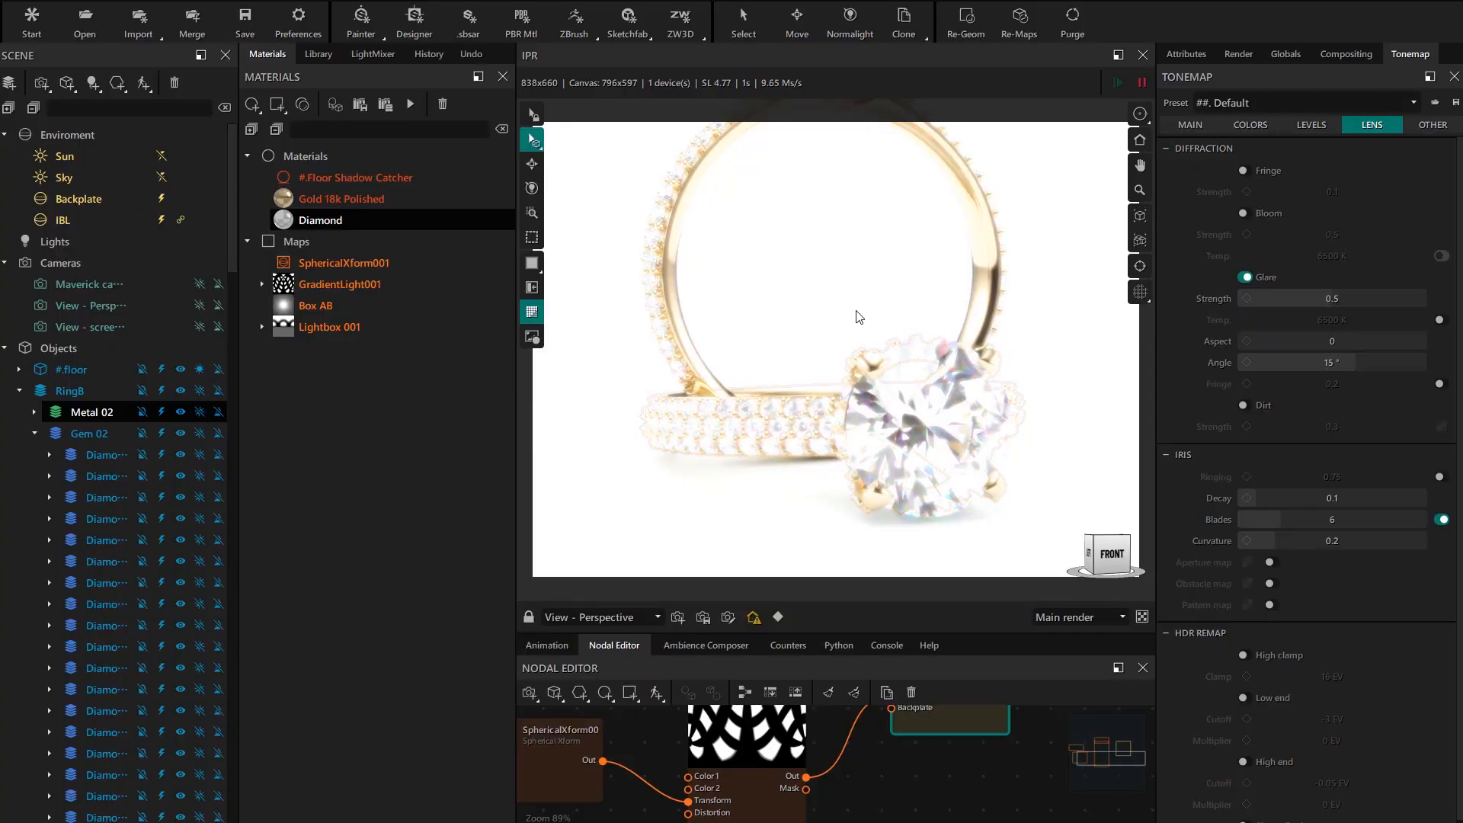
- Enable the low end of the HDR remap and set its multiplier to 16 EV
click(1184, 454)
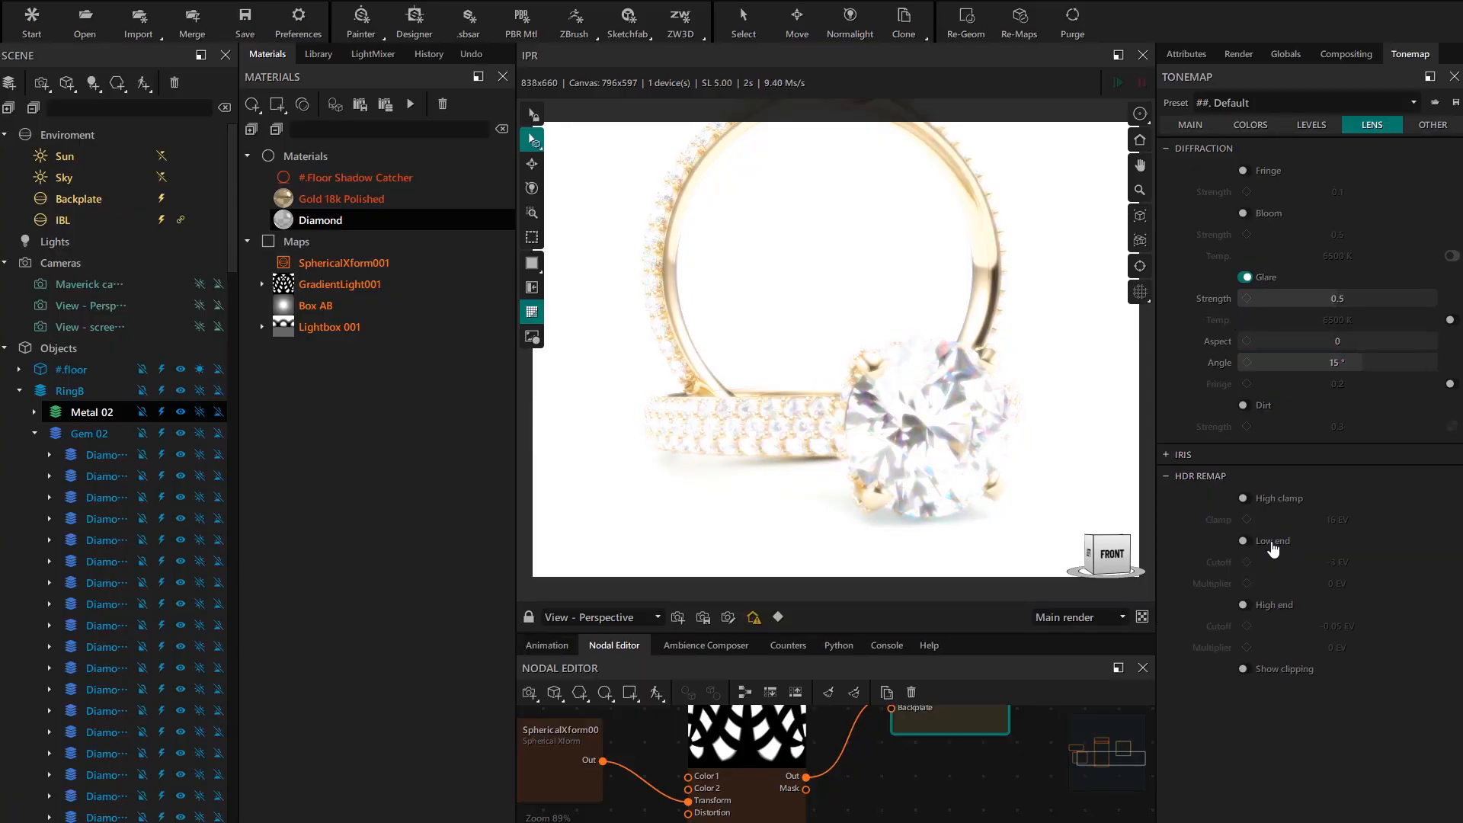
click(1247, 542)
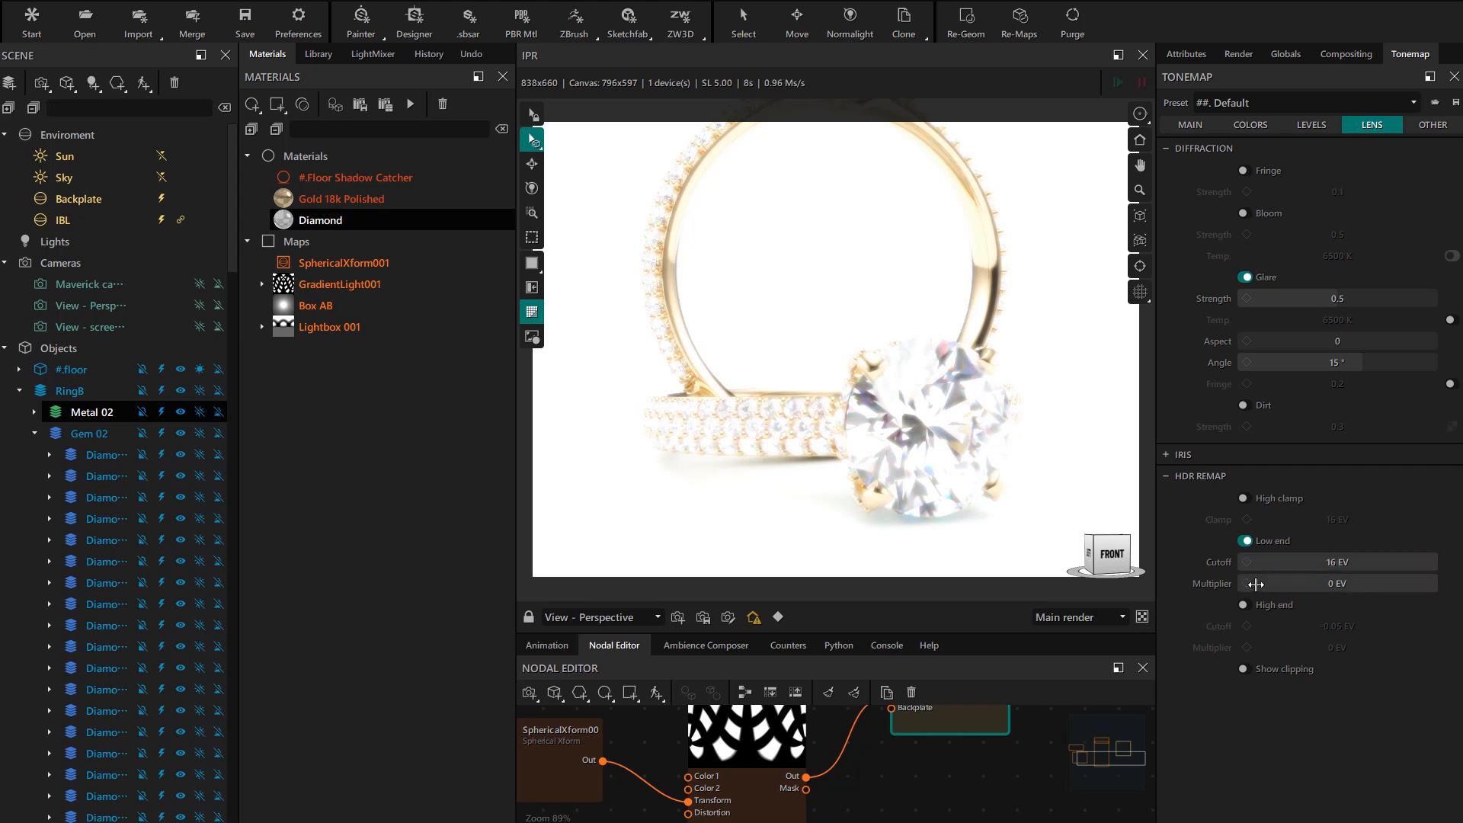
drag(1255, 584, 1388, 585)
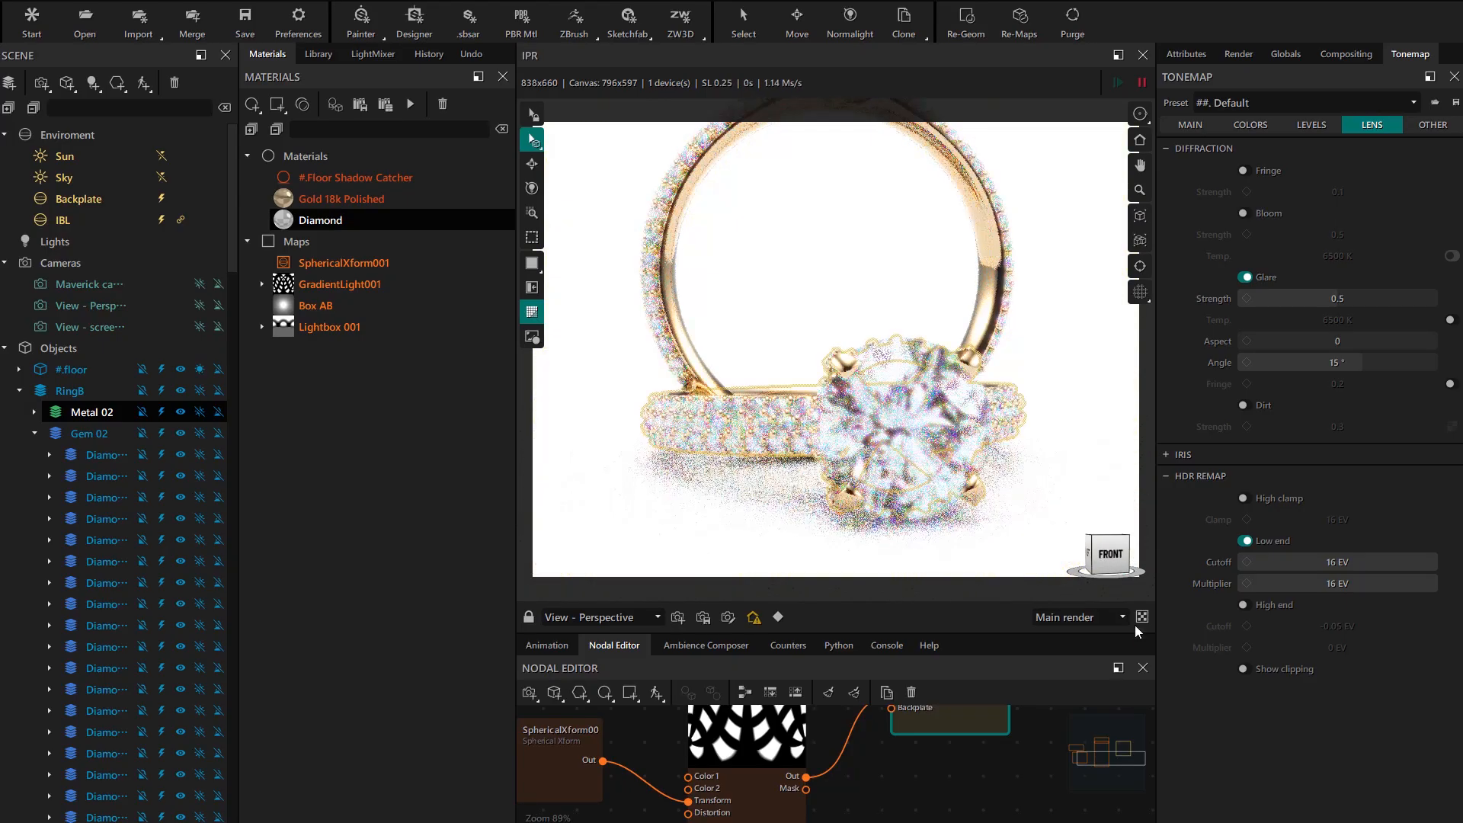
- Show the clipping preview and enable the HDR remap's high end with a cutoff of 0.7 EV
click(1253, 672)
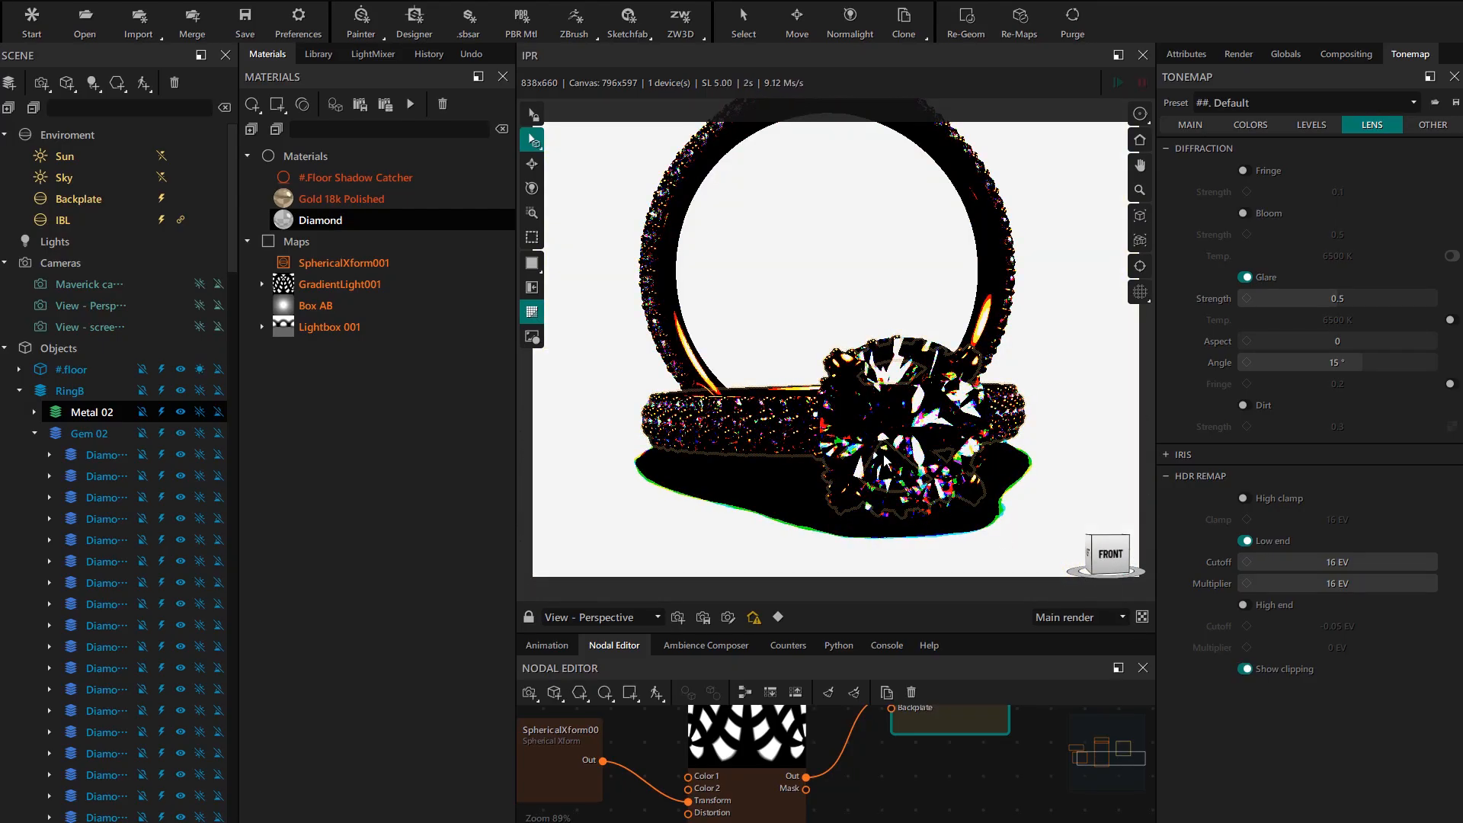
mouse_move(852, 462)
middle_down()
mouse_move(827, 474)
mouse_move(844, 477)
middle_up()
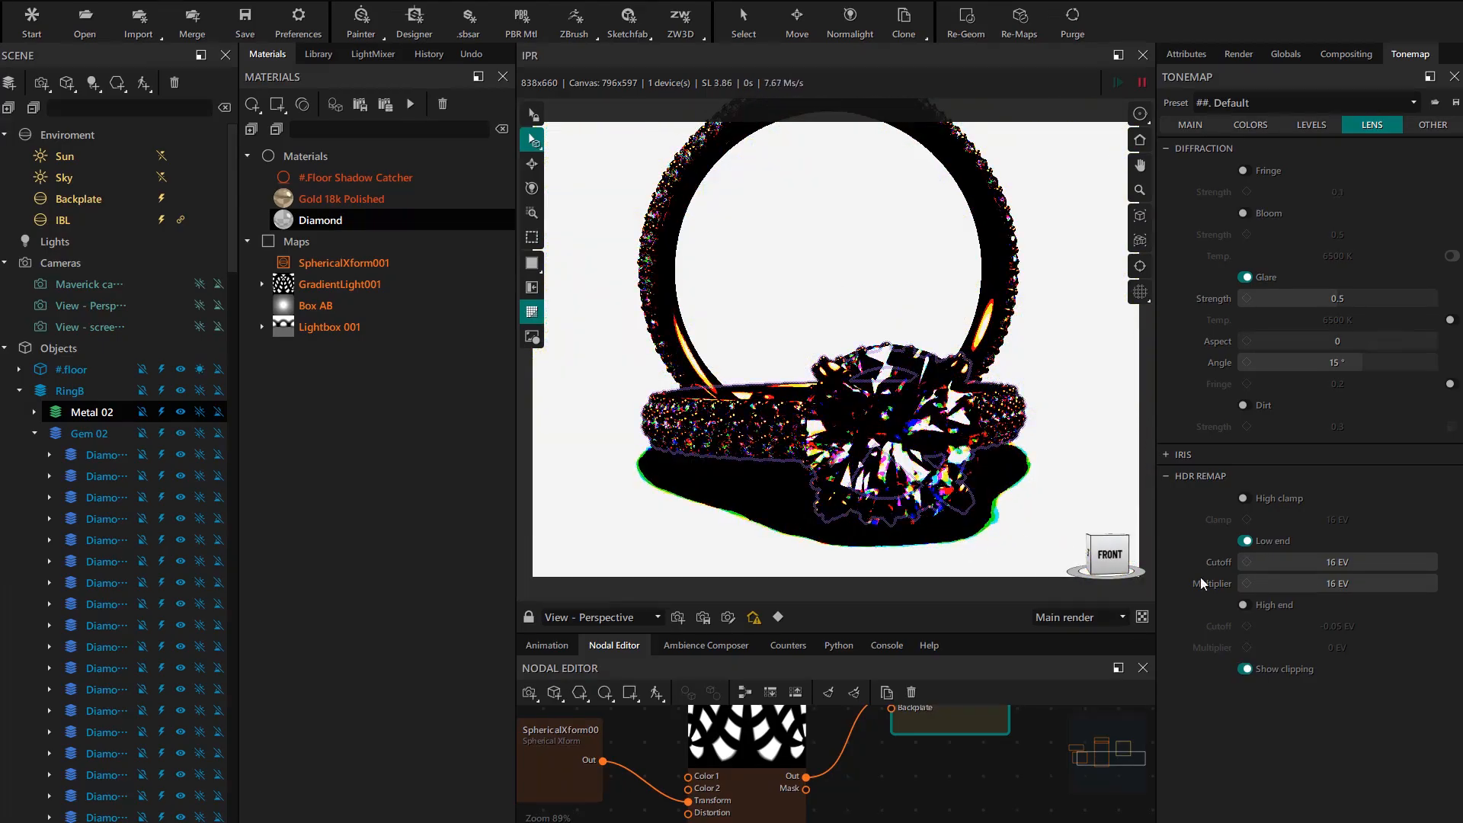
click(1245, 604)
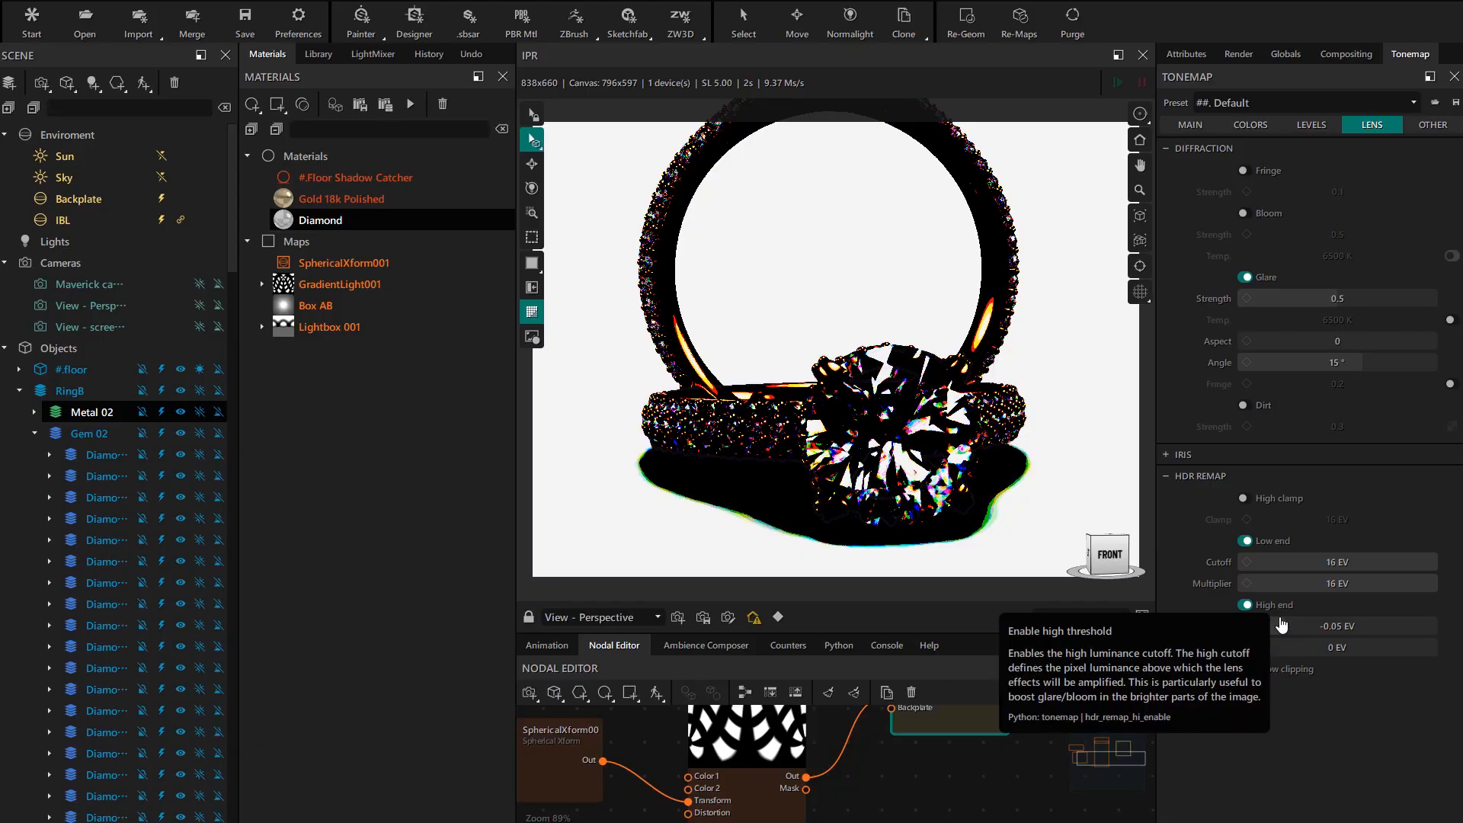
drag(1283, 626, 1297, 617)
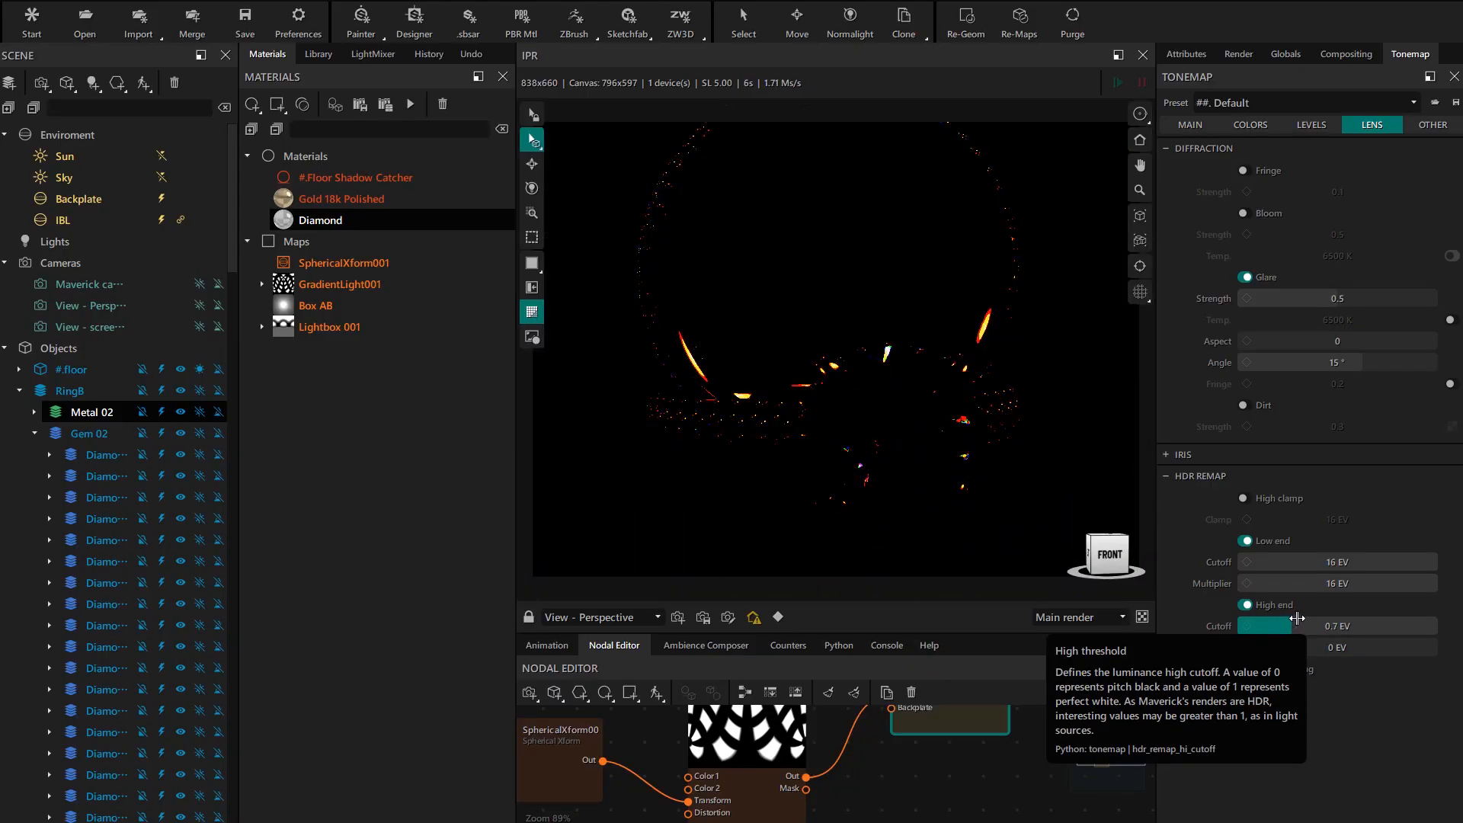
middle_drag(902, 466, 891, 408)
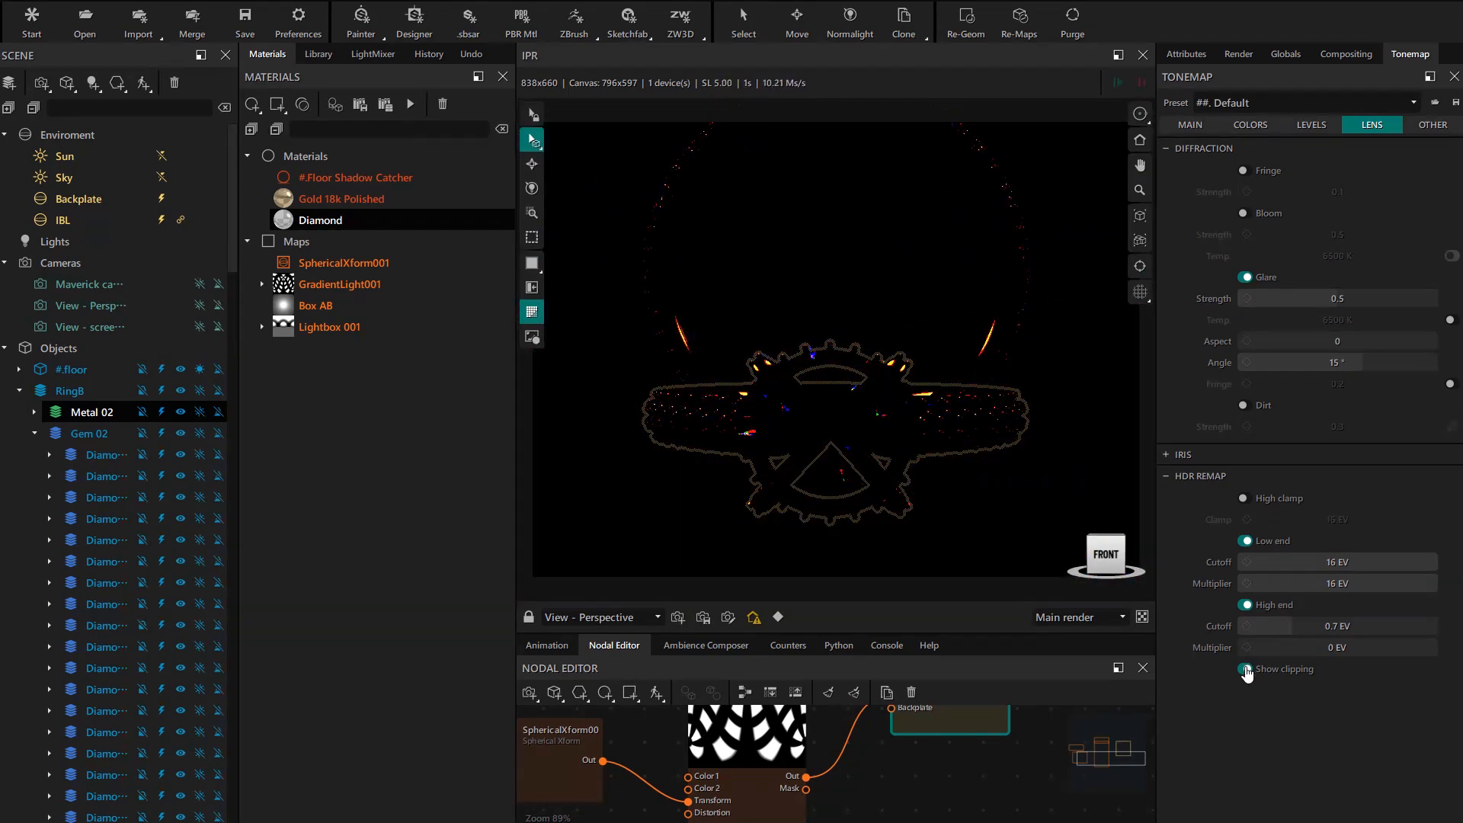
- Hide the clipping preview and set the HDR remap's high-end multiplier to 2.7 EV
click(1246, 671)
middle_drag(832, 449, 899, 453)
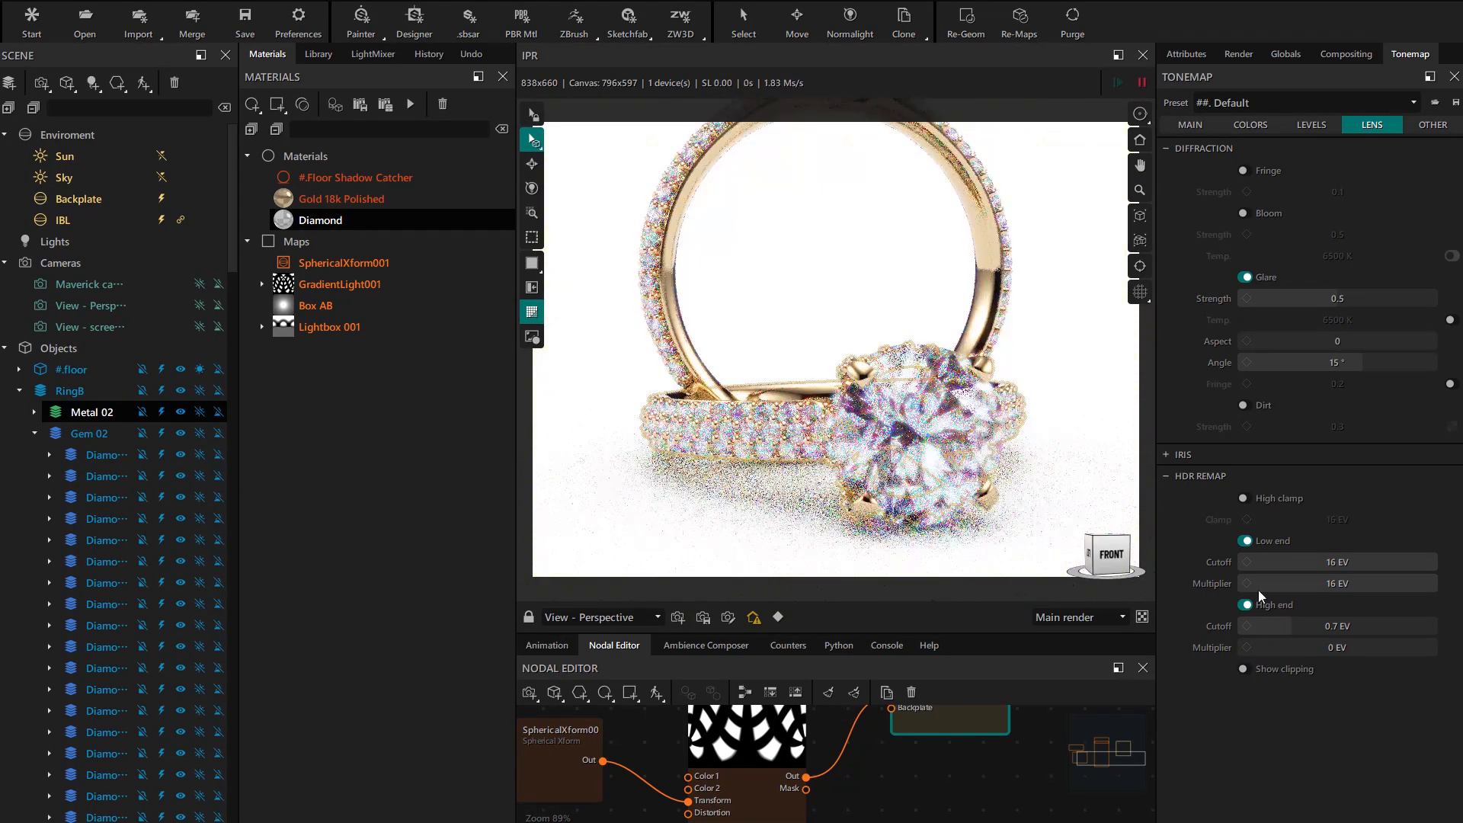
mouse_move(1266, 652)
mouse_down()
mouse_move(1394, 653)
mouse_move(1269, 642)
mouse_up()
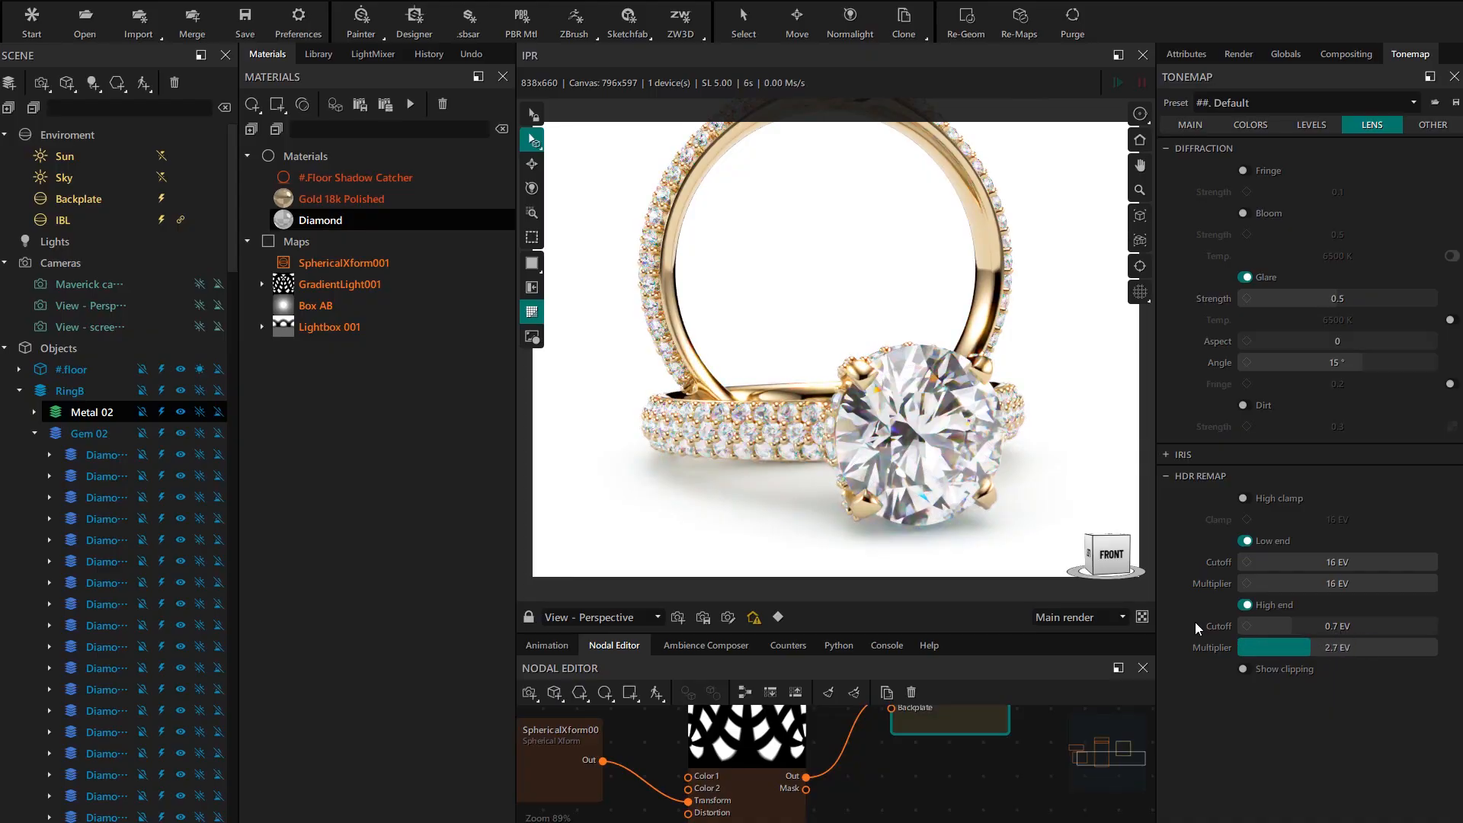
middle_drag(837, 455, 805, 452)
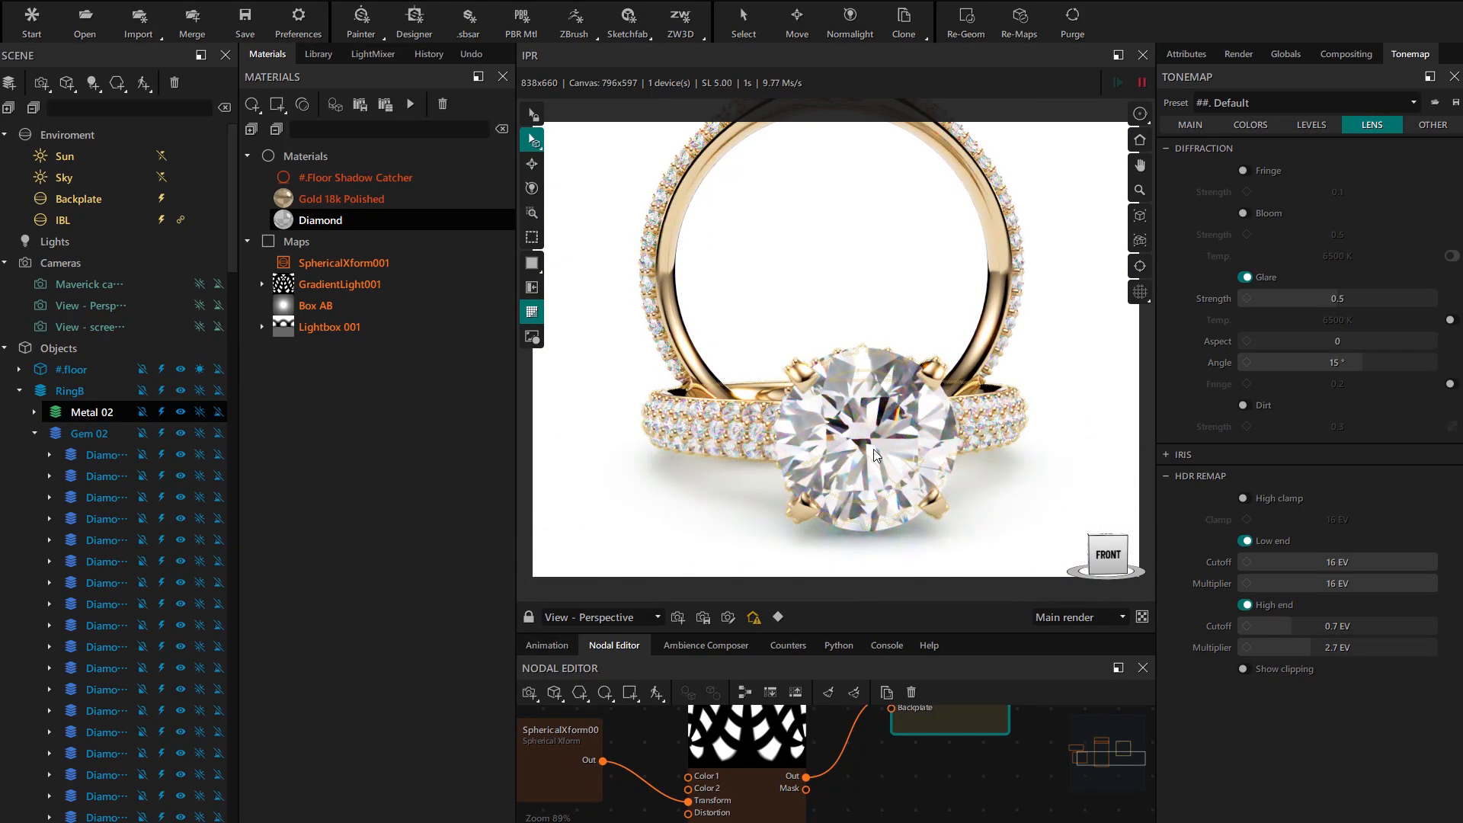
- Set the power of the IBL's refraction override to 7 kcd/m² and inspect the large diamond up close
middle_drag(937, 736, 871, 768)
click(899, 737)
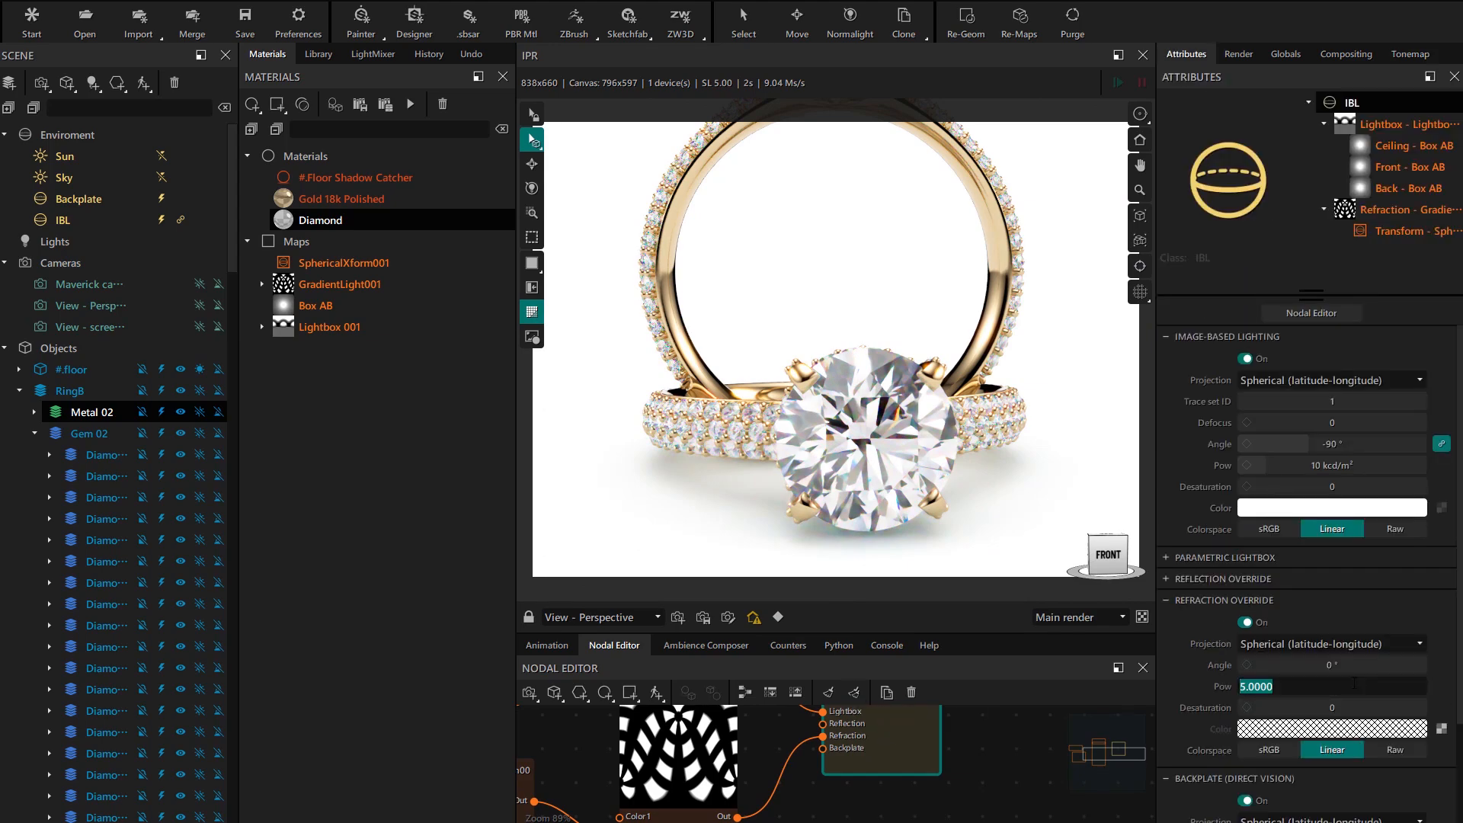
text(7)
key(Return)
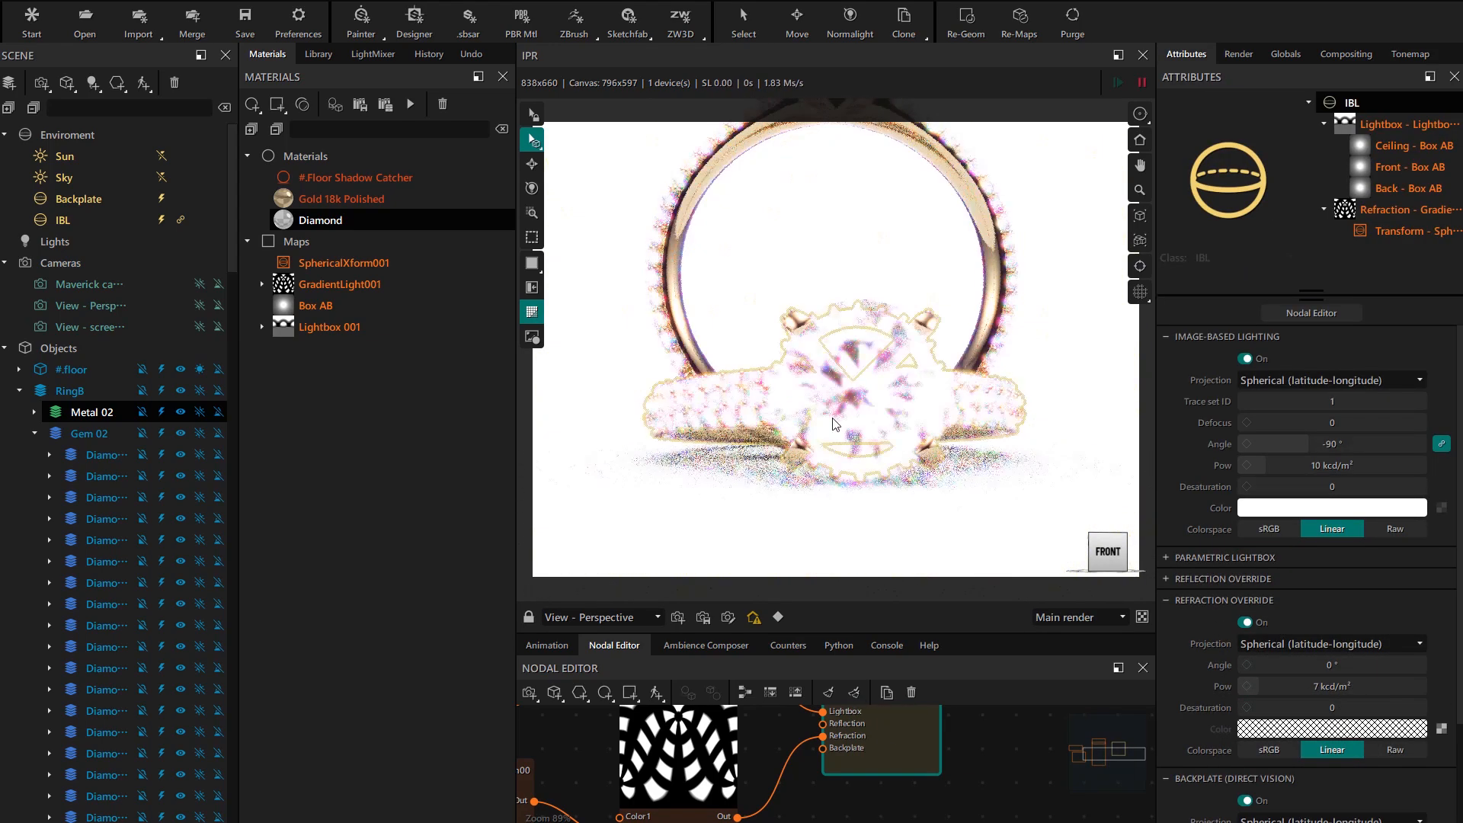
scroll(836, 424, up, 1)
drag(852, 429, 854, 448)
drag(737, 433, 806, 351)
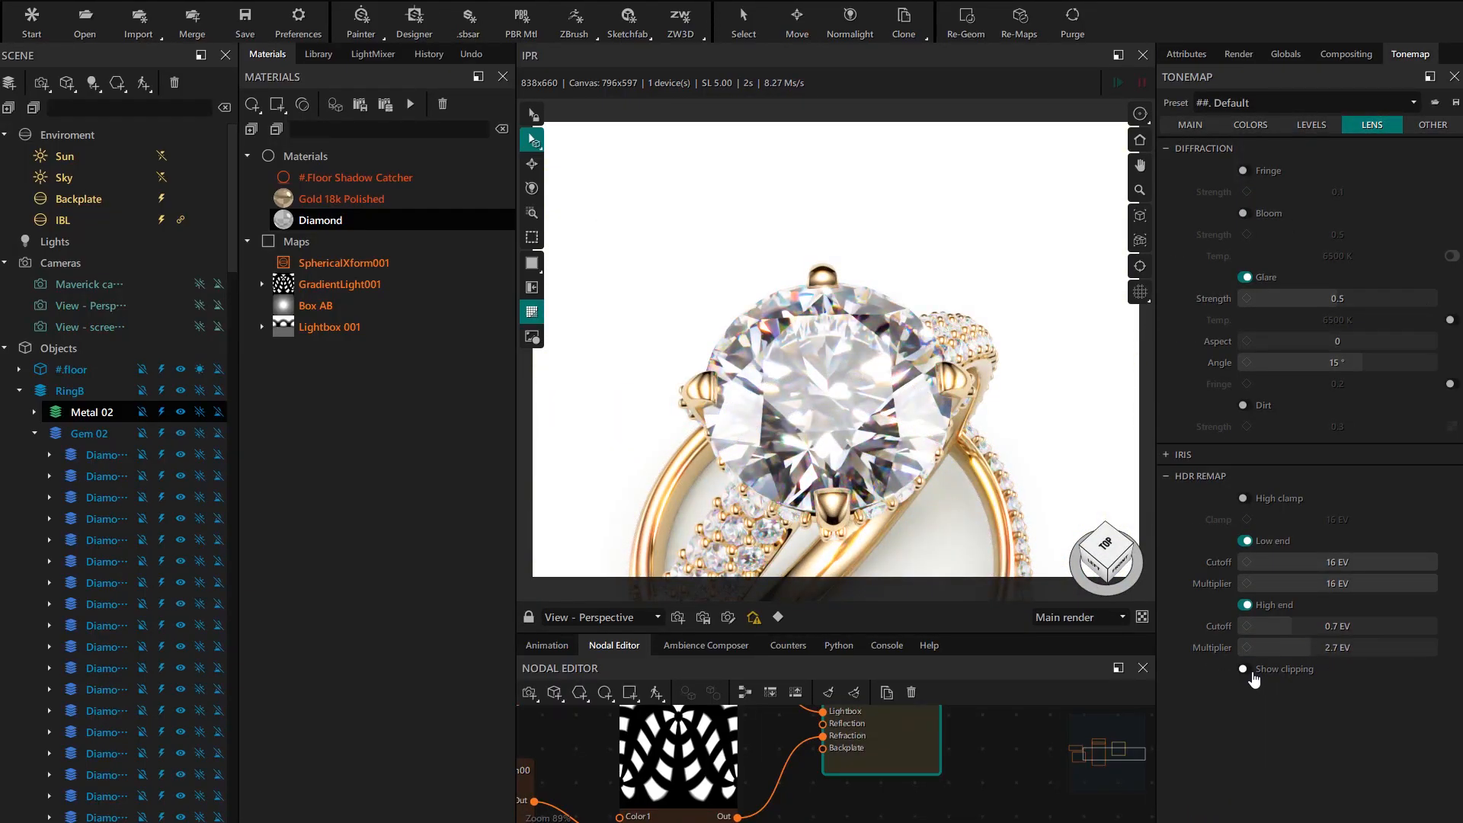
- Check the clipping preview of the large diamond, hide it, and set the high-end multiplier to 3 EV
click(1244, 668)
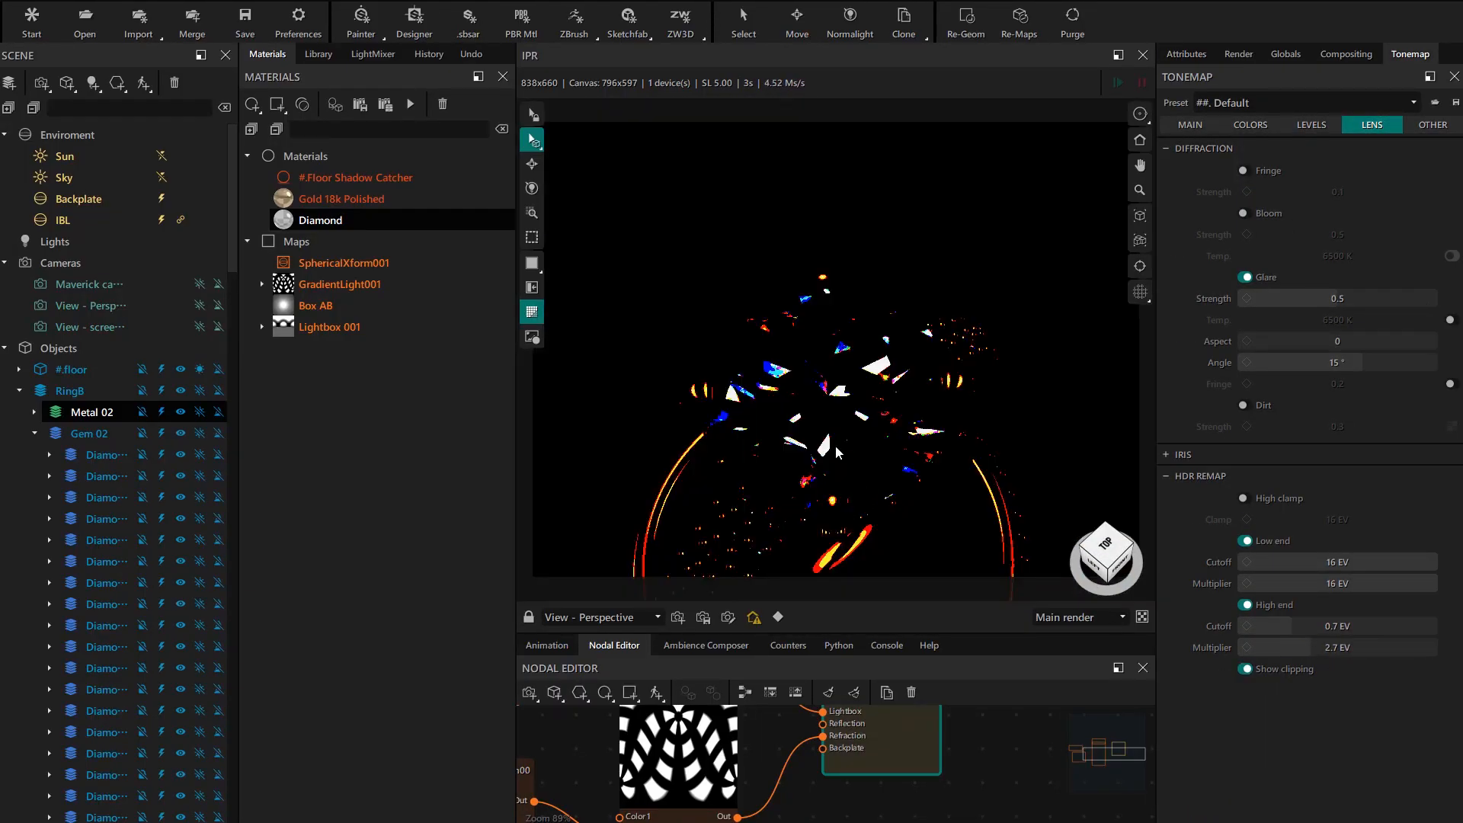
click(1245, 669)
drag(1326, 647, 1294, 647)
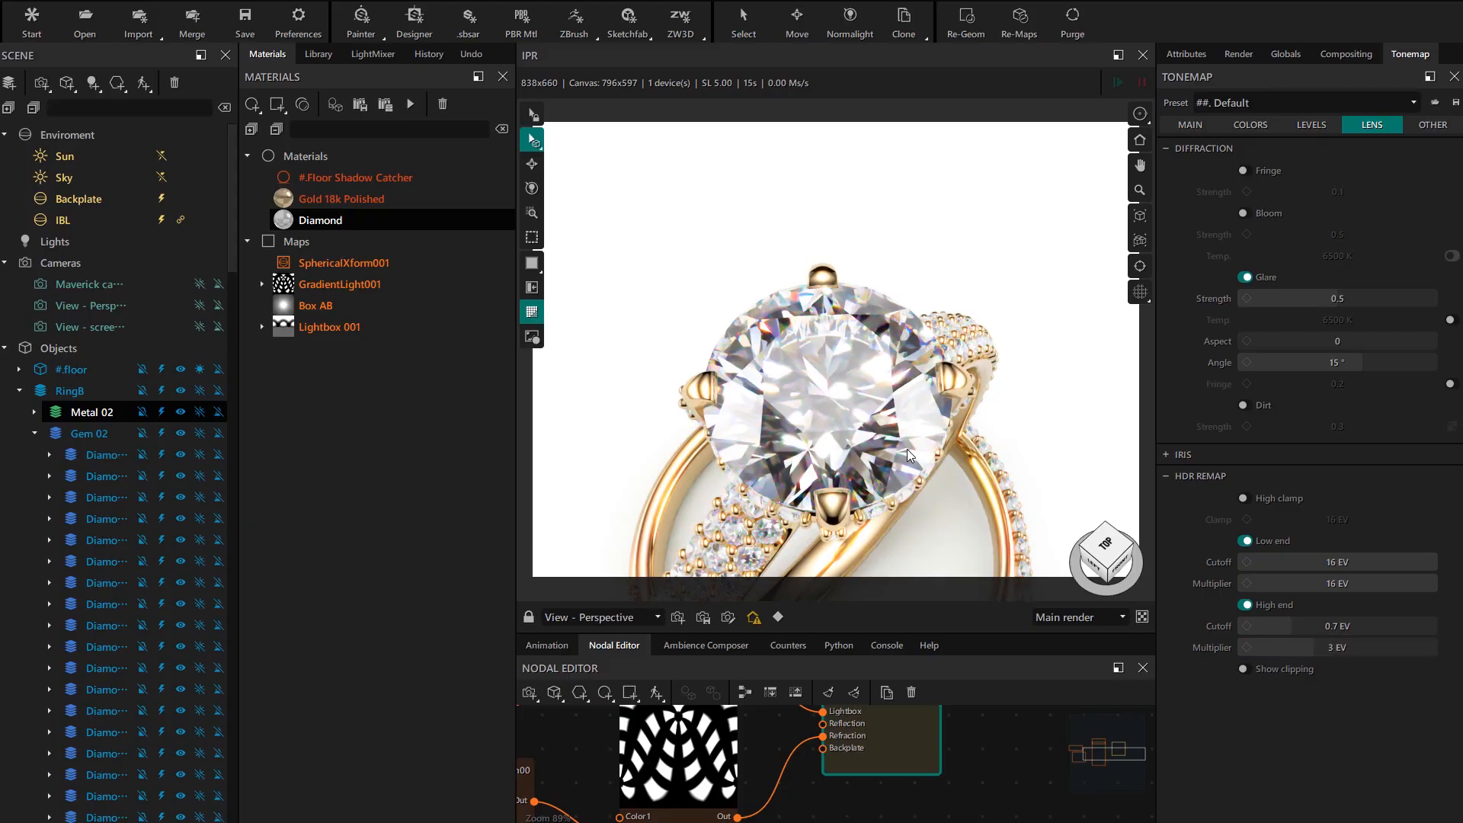
- Turn off the Glare lens effect to compare how both rings look without it
mouse_move(912, 456)
mouse_down()
mouse_move(895, 466)
mouse_move(845, 448)
mouse_move(860, 489)
mouse_move(875, 482)
mouse_move(836, 456)
mouse_move(840, 393)
mouse_move(816, 513)
mouse_up()
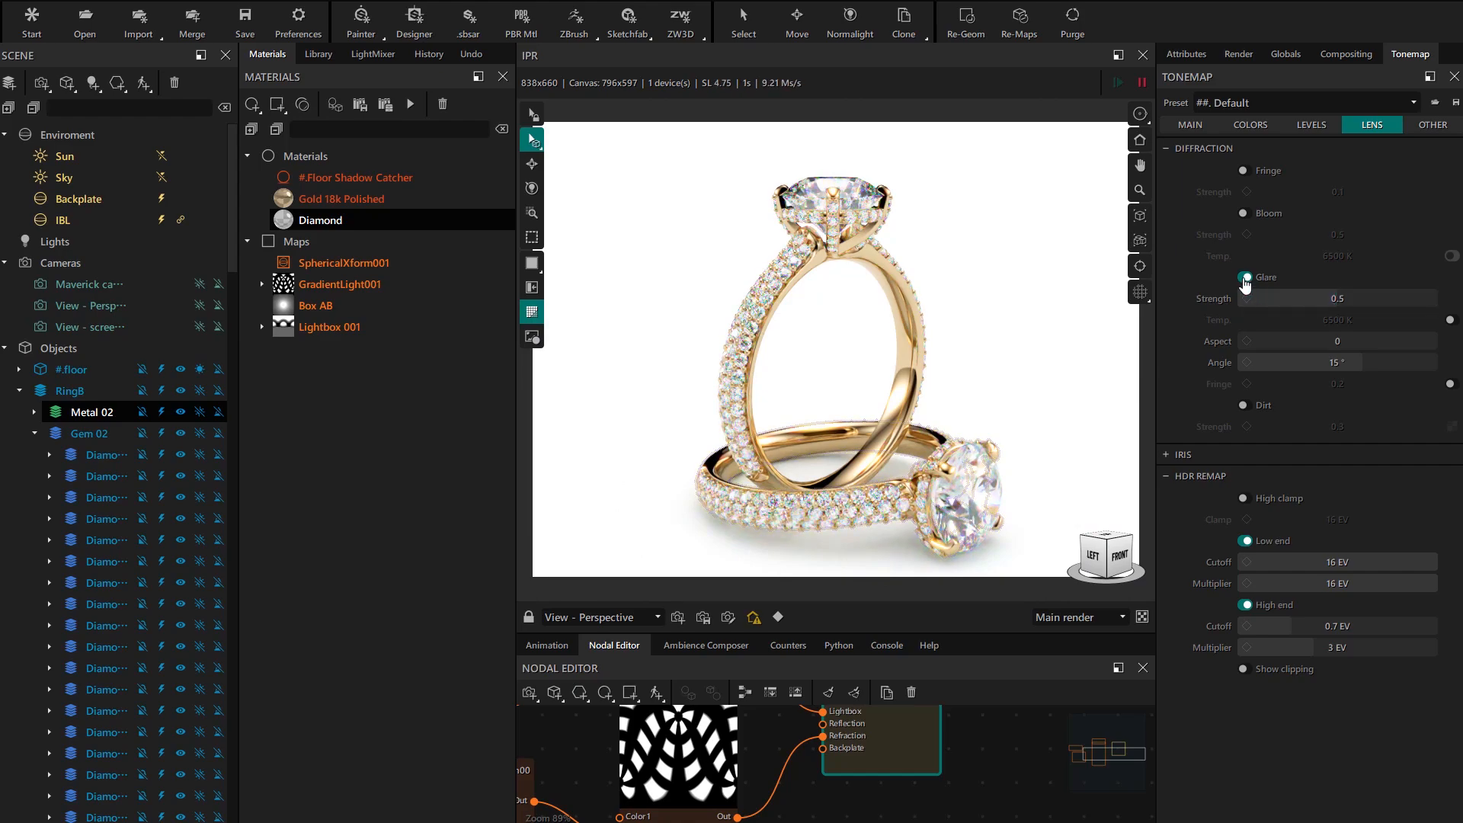
click(1245, 279)
drag(870, 497, 833, 454)
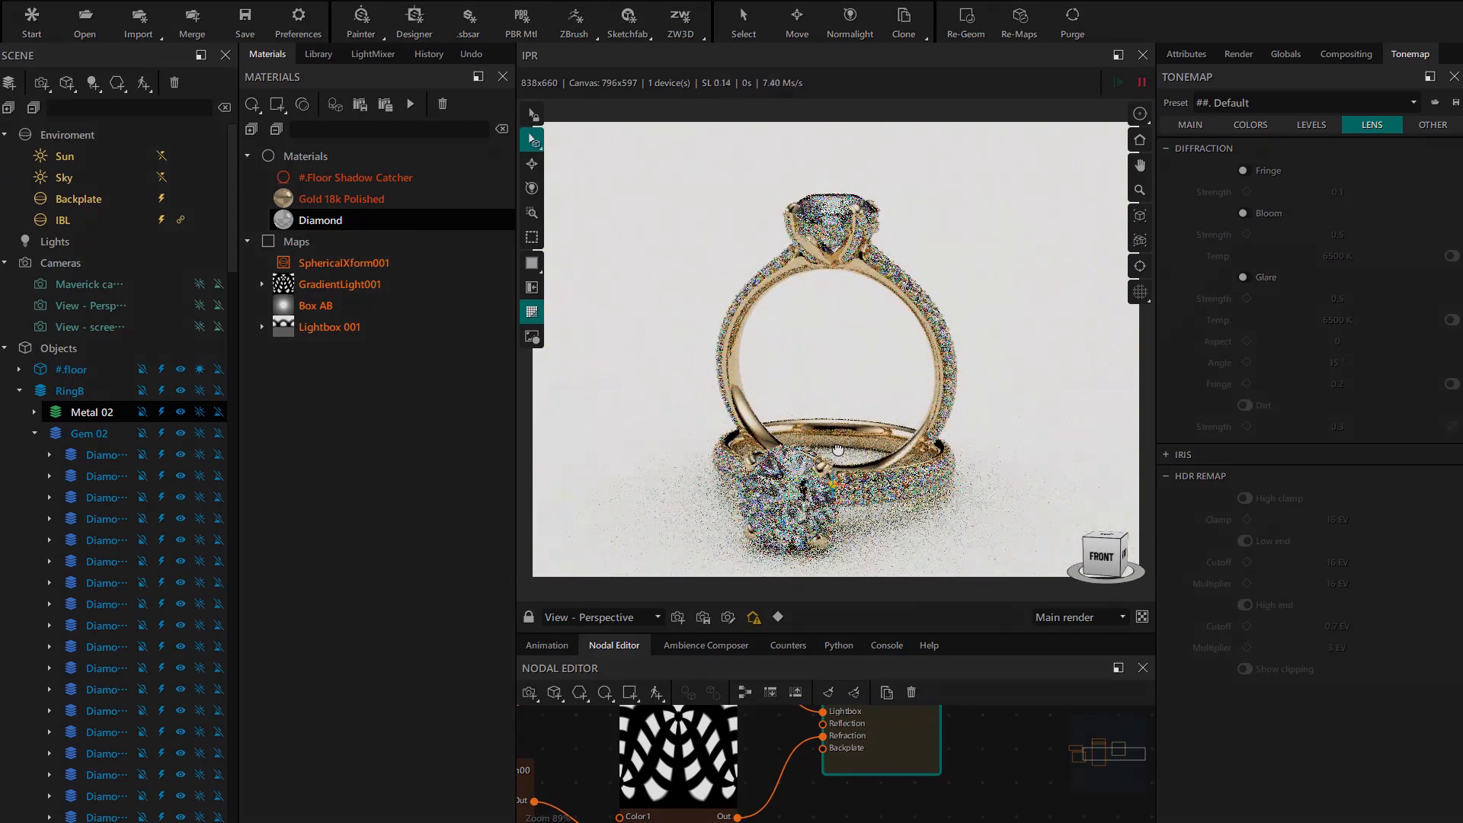